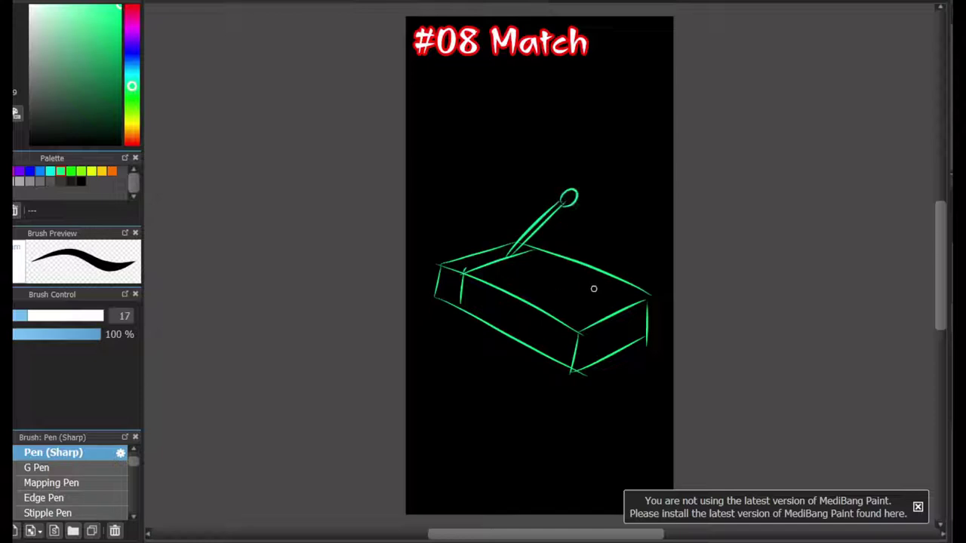
Draw a curved flame on the match and decorate the matchbox top with wavy lines surrounding a slit-pupil eye with short rays
mouse_move(578, 177)
mouse_down()
mouse_move(575, 128)
mouse_move(582, 196)
mouse_up()
scroll(450, 271, up, 2)
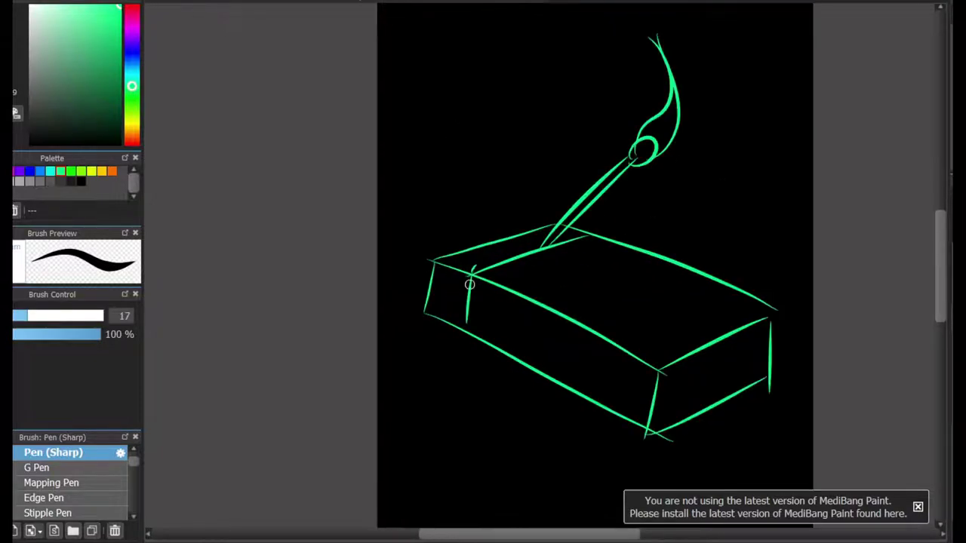
mouse_move(503, 259)
mouse_down()
mouse_move(554, 249)
mouse_move(543, 270)
mouse_move(652, 344)
mouse_up()
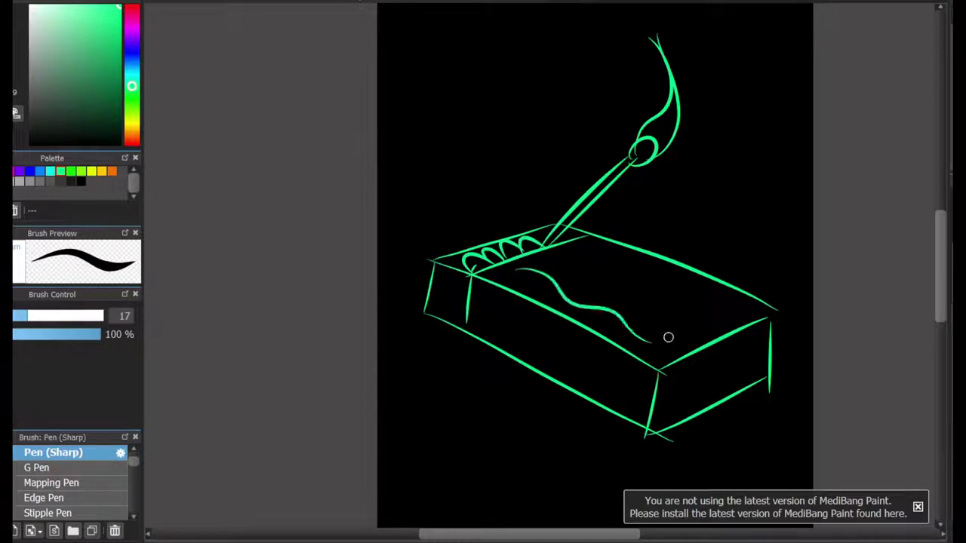
drag(584, 238, 708, 303)
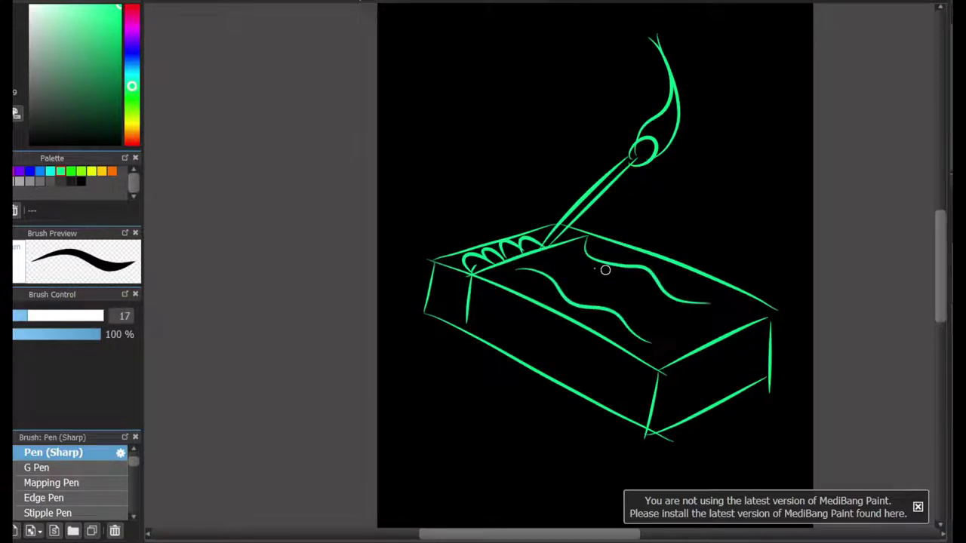
drag(605, 270, 681, 310)
drag(648, 315, 670, 337)
drag(576, 257, 590, 273)
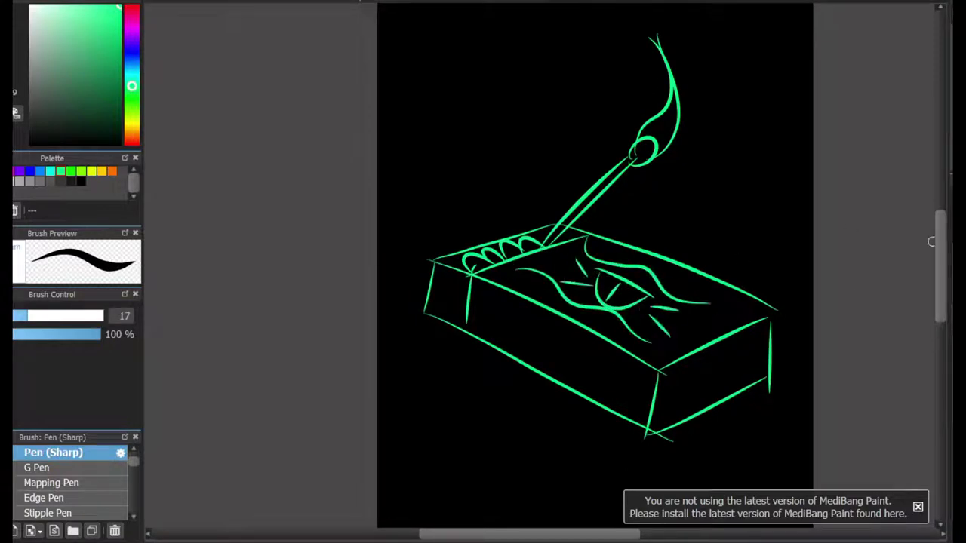
Transform the match and matchbox sketch, tilting it slightly, enlarging it to about the canvas width and placing it in the lower half
mouse_move(937, 262)
mouse_down()
mouse_move(937, 284)
mouse_move(929, 265)
mouse_up()
scroll(425, 332, down, 2)
scroll(625, 355, up, 1)
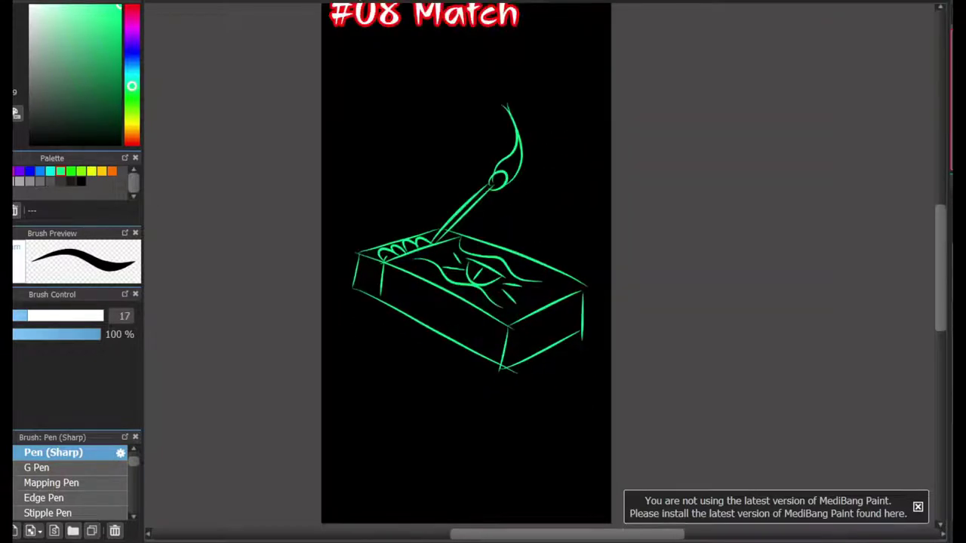
key(ctrl+t)
scroll(508, 207, down, 1)
drag(602, 226, 604, 214)
mouse_move(491, 218)
mouse_down()
mouse_move(479, 278)
mouse_move(498, 308)
mouse_move(499, 291)
mouse_up()
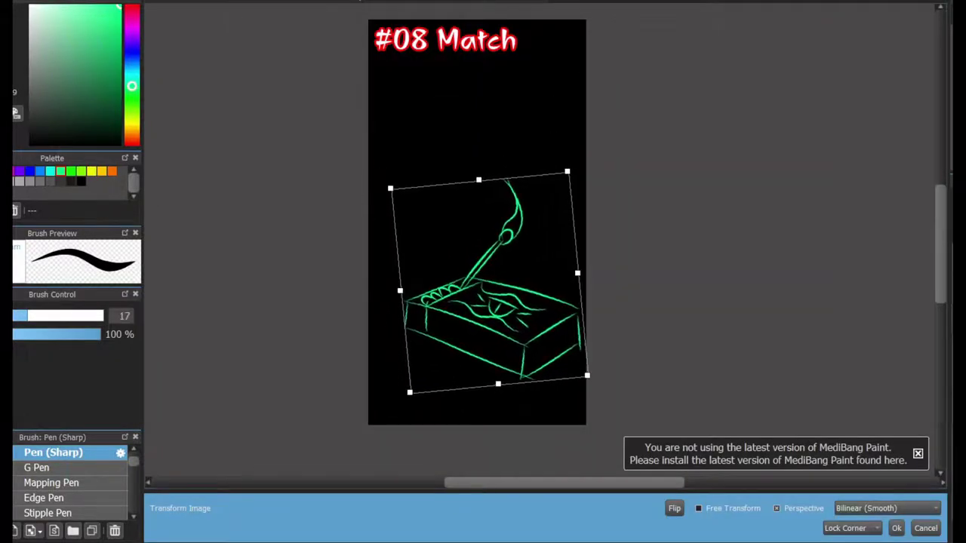
drag(587, 376, 619, 405)
drag(504, 296, 481, 268)
drag(615, 257, 615, 261)
click(896, 528)
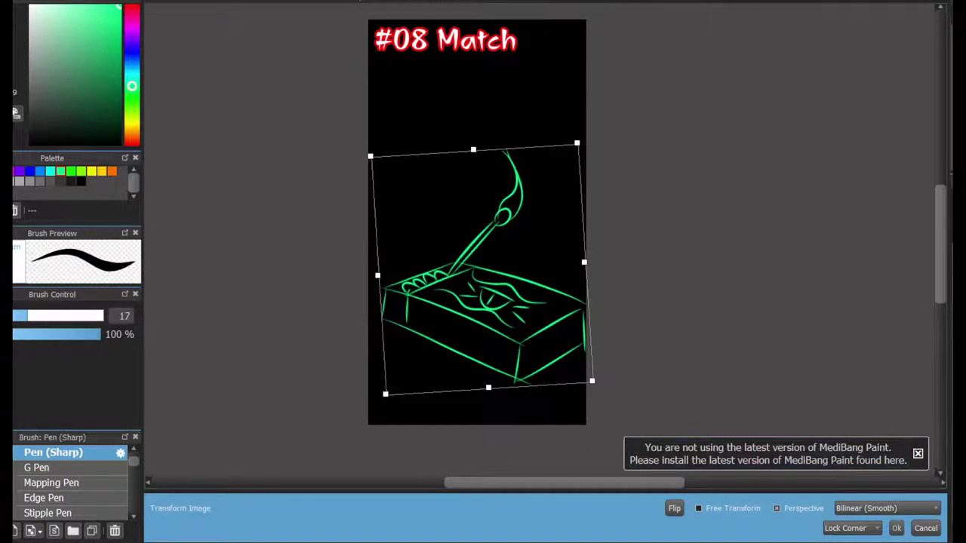
key(Return)
Switch the drawing color to the cyan palette swatch
scroll(518, 272, up, 3)
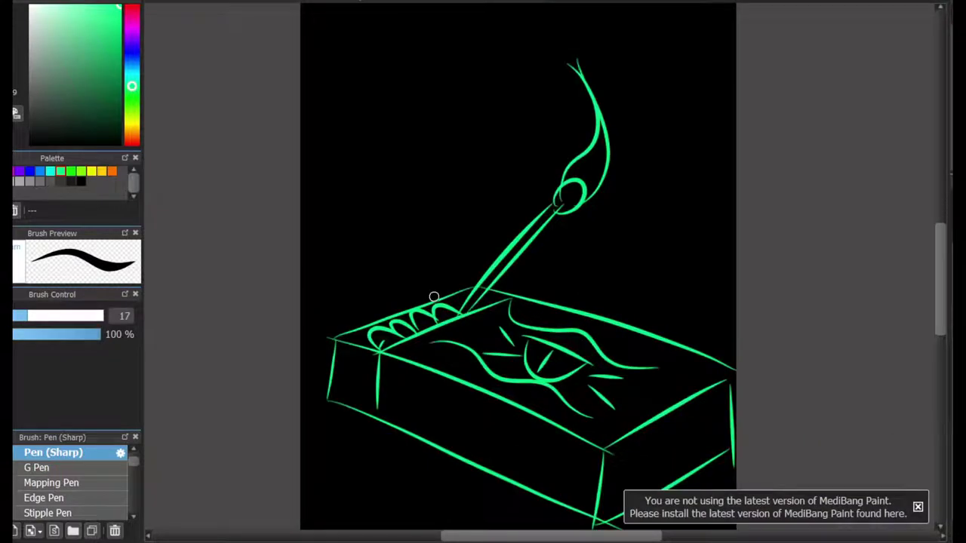
click(51, 171)
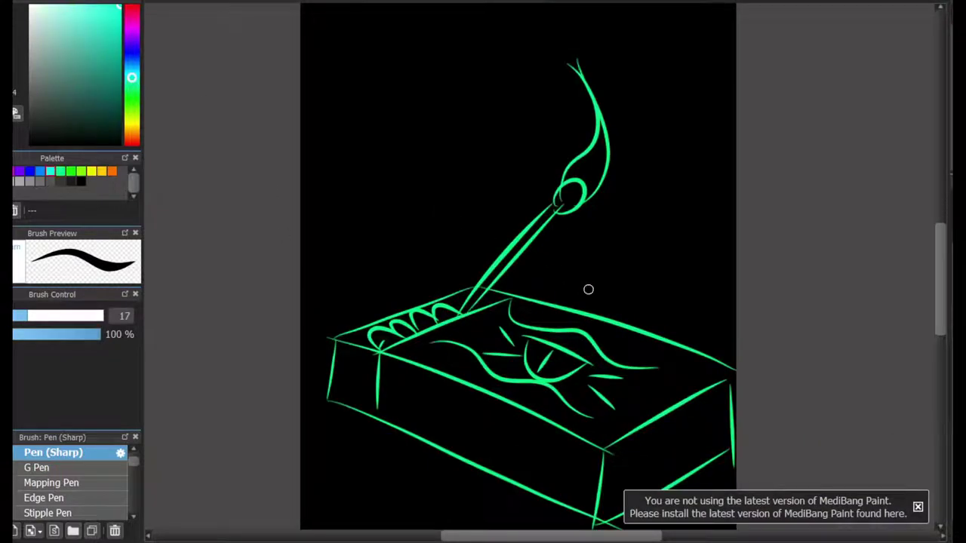
drag(575, 315, 733, 287)
key(ctrl+z)
mouse_move(567, 308)
mouse_down()
mouse_move(680, 245)
mouse_move(653, 268)
mouse_up()
key(ctrl+z)
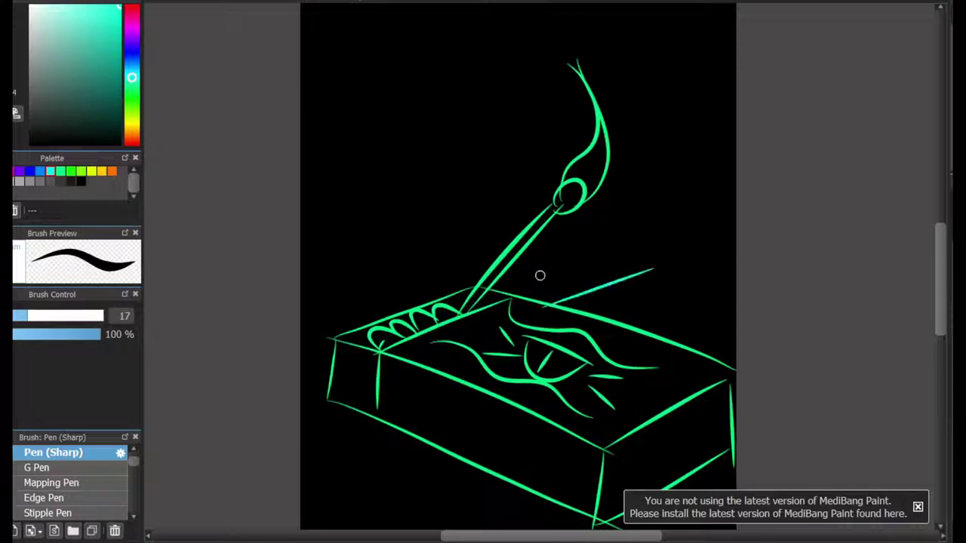
key(ctrl+z)
Sketch a barrel's oval end face behind the open end of the matchbox, with a curling fuse hanging from it onto the box
drag(433, 217, 424, 311)
key(ctrl+z)
mouse_move(432, 214)
mouse_down()
mouse_move(392, 248)
mouse_move(418, 306)
mouse_move(445, 293)
mouse_up()
mouse_move(401, 229)
mouse_down()
mouse_move(526, 212)
mouse_move(494, 221)
mouse_up()
key(ctrl+z)
key(ctrl+z)
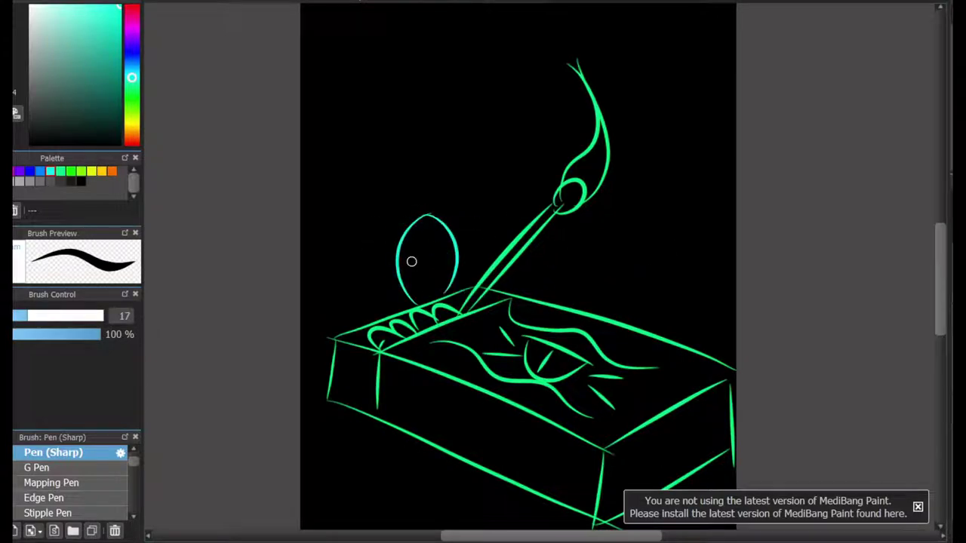
drag(412, 259, 495, 340)
key(ctrl+z)
Extend the barrel's long sides to the canvas edge, adding the straight lines beside its end face and a curved band
drag(416, 233, 507, 221)
mouse_move(419, 218)
mouse_down()
mouse_move(507, 236)
mouse_move(299, 236)
mouse_up()
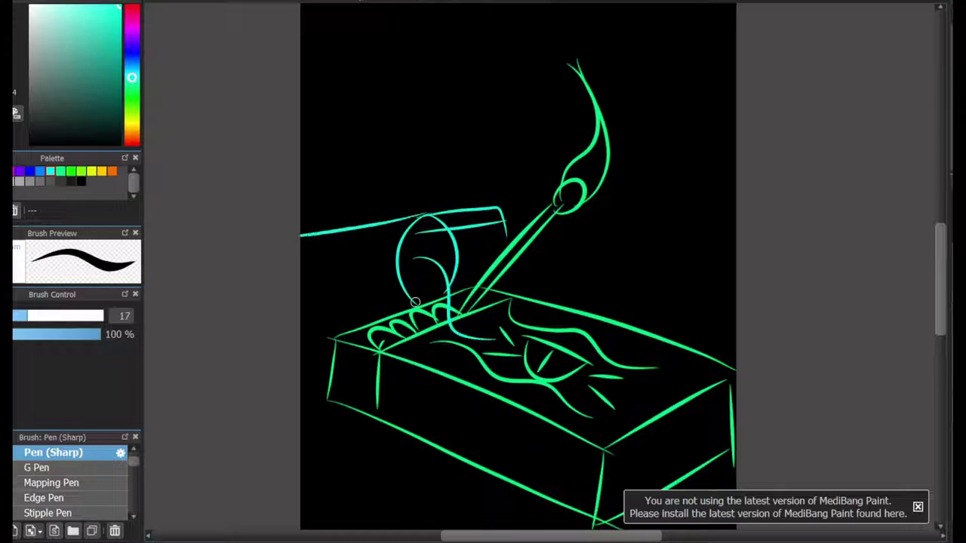
key(ctrl+z)
drag(410, 311, 300, 322)
mouse_move(381, 225)
mouse_down()
mouse_move(340, 274)
mouse_move(377, 231)
mouse_move(372, 310)
mouse_up()
key(ctrl+z)
Sketch a rocket behind the barrel with a pointed triangular head and straight body lines running down to the barrel
mouse_move(333, 233)
mouse_down()
mouse_move(306, 307)
mouse_move(377, 168)
mouse_move(437, 197)
mouse_up()
mouse_move(356, 143)
mouse_down()
mouse_move(444, 108)
mouse_move(447, 200)
mouse_up()
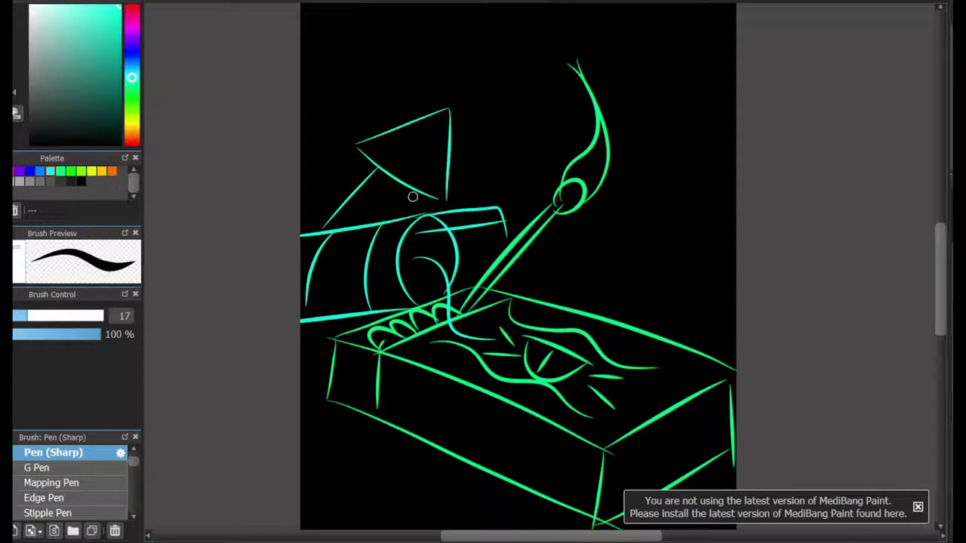
drag(369, 158, 308, 224)
drag(431, 195, 404, 224)
Sketch three overlapping round dynamite stick ends behind the far long edge of the matchbox
scroll(571, 431, up, 3)
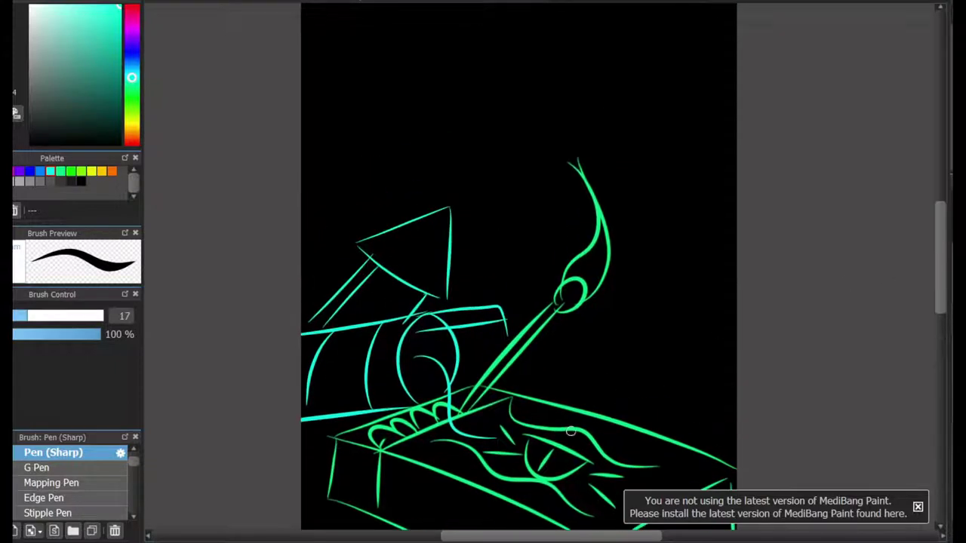
drag(629, 392, 632, 388)
key(ctrl+z)
mouse_move(628, 424)
mouse_down()
mouse_move(679, 407)
mouse_move(661, 443)
mouse_up()
drag(593, 413, 736, 386)
key(ctrl+z)
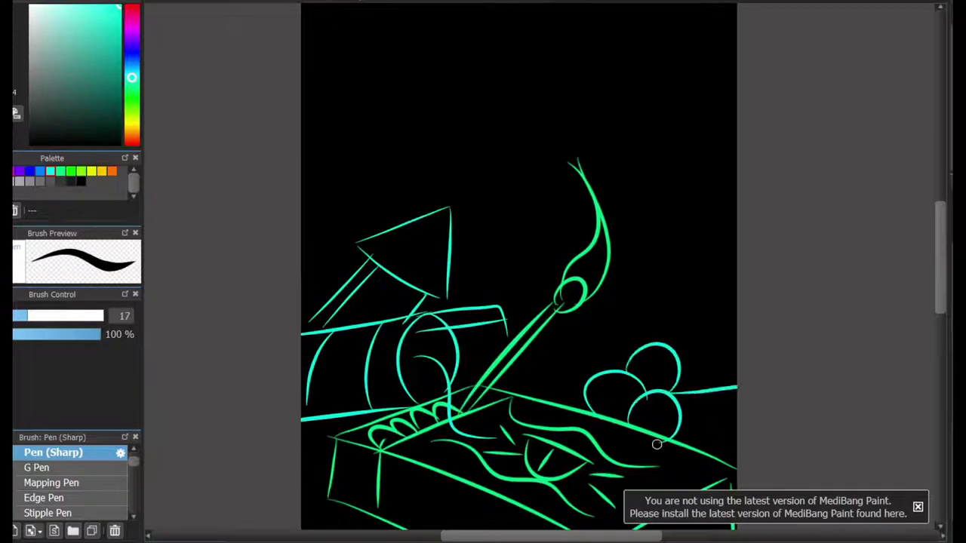
Extend the dynamite sticks to the canvas edge and draw their curved fuses converging on the matchbox top
drag(679, 442, 738, 436)
drag(661, 341, 781, 340)
mouse_move(650, 374)
mouse_down()
mouse_move(586, 448)
mouse_move(612, 415)
mouse_move(636, 414)
mouse_move(594, 446)
mouse_up()
drag(608, 391, 586, 449)
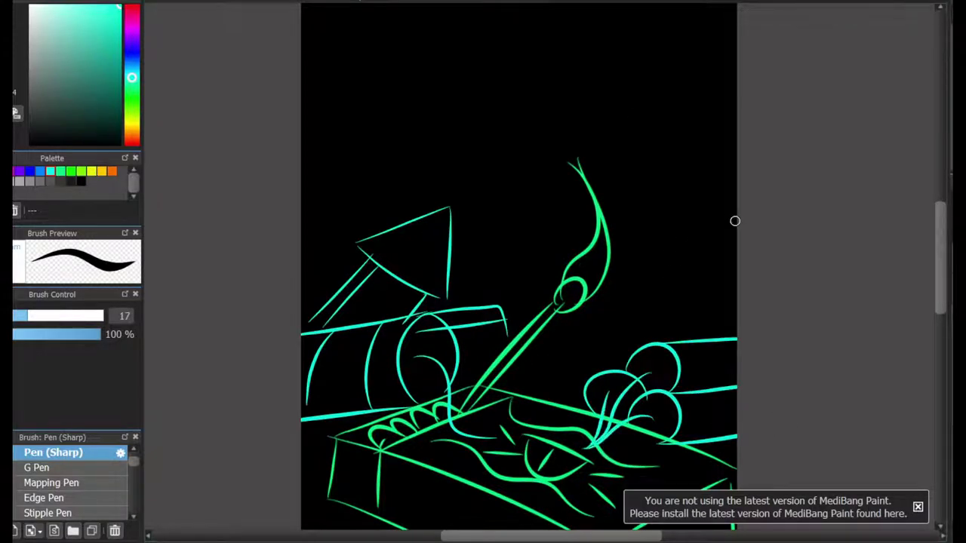
scroll(735, 221, down, 2)
drag(652, 194, 560, 205)
scroll(561, 204, up, 2)
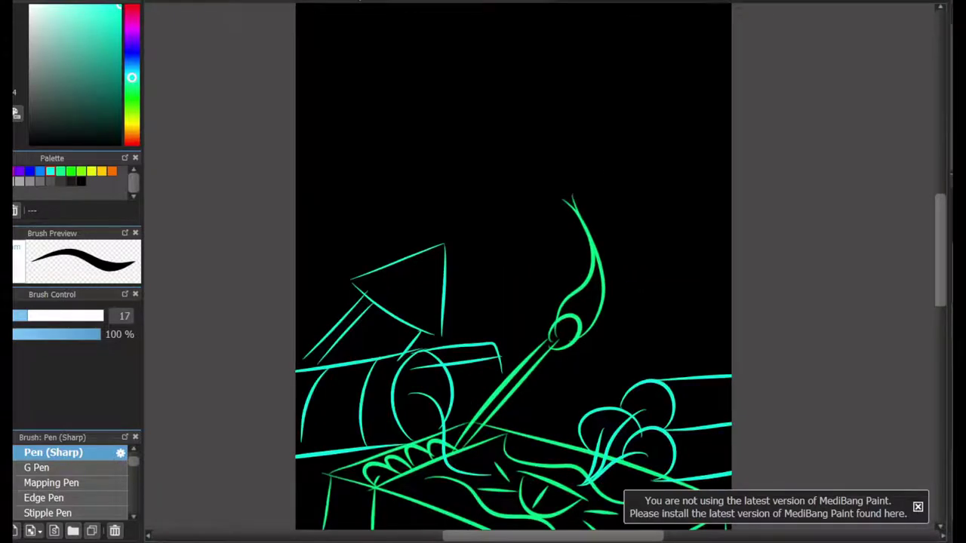
drag(539, 433, 597, 103)
key(ctrl+z)
drag(571, 43, 570, 437)
key(ctrl+z)
drag(560, 55, 544, 438)
mouse_move(555, 60)
mouse_down()
mouse_move(638, 57)
mouse_move(789, 76)
mouse_up()
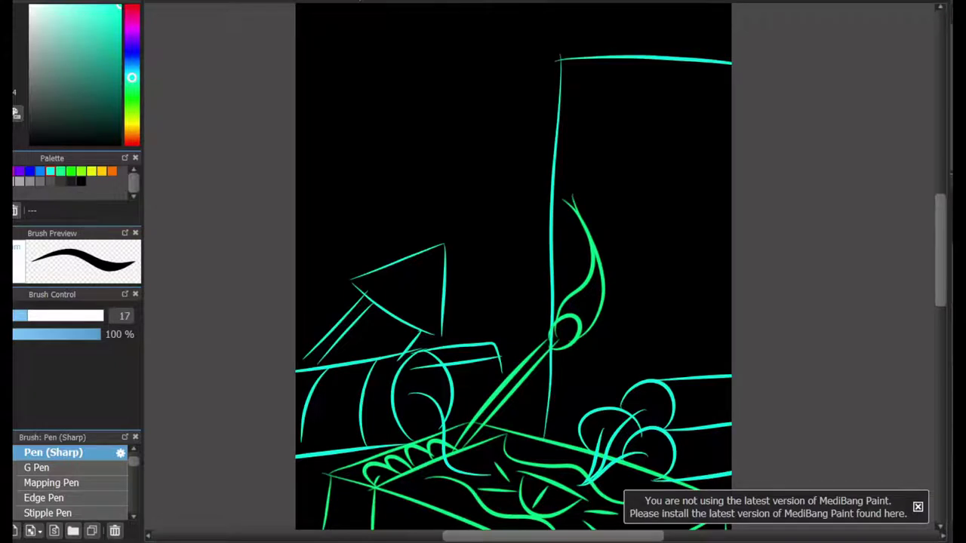
drag(940, 226, 940, 223)
drag(631, 209, 692, 181)
key(ctrl+z)
key(ctrl+z)
key(ctrl+z)
drag(559, 60, 557, 438)
key(ctrl+z)
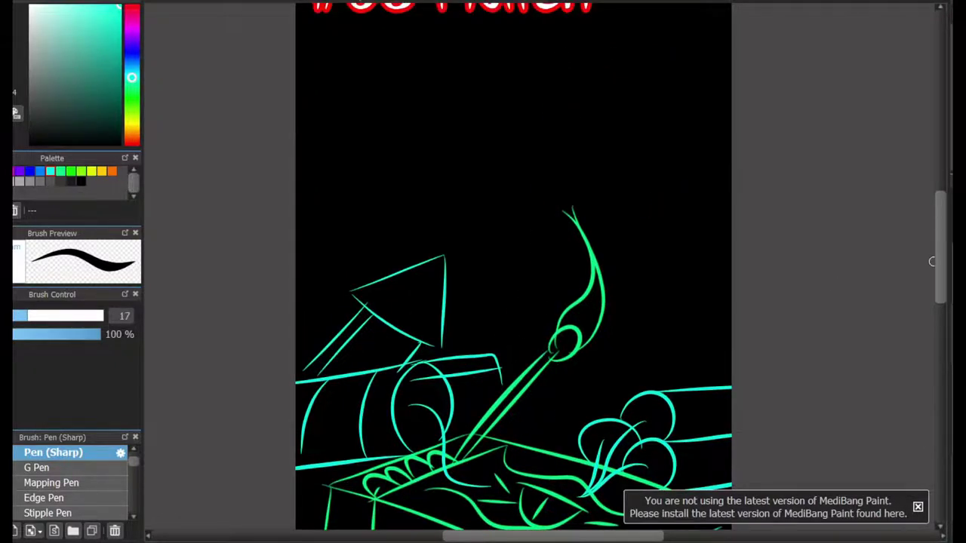
scroll(932, 262, down, 5)
scroll(825, 351, up, 3)
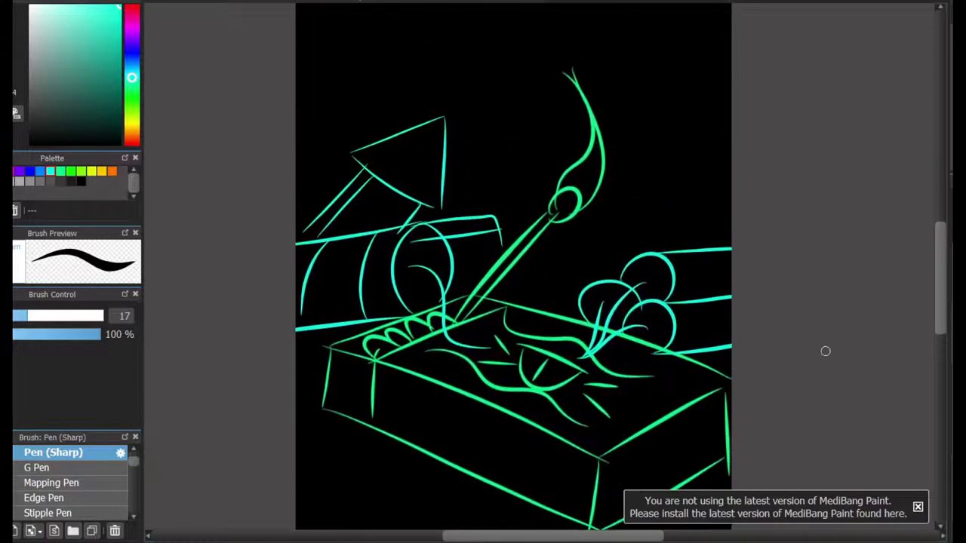
scroll(918, 255, up, 2)
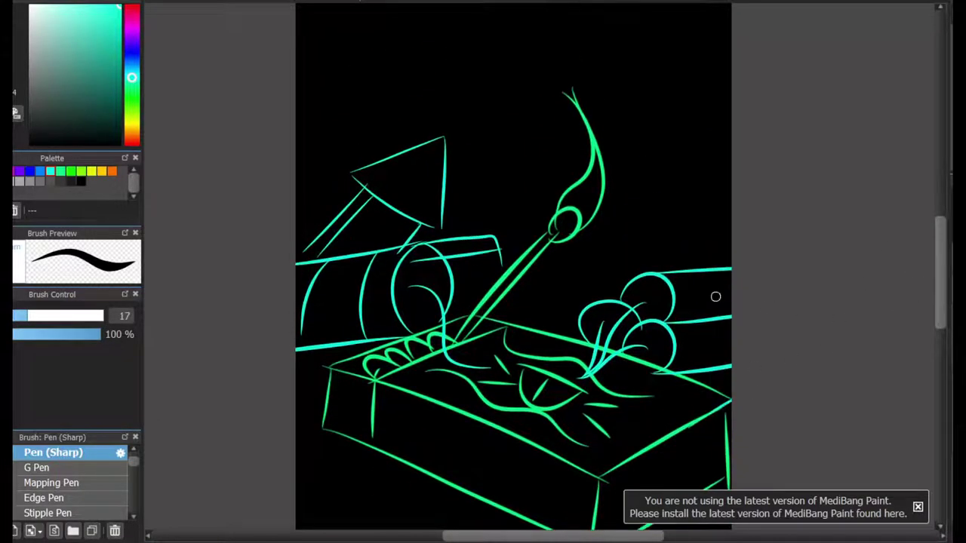
scroll(467, 278, up, 10)
mouse_move(383, 314)
mouse_down()
mouse_move(381, 122)
mouse_move(410, 72)
mouse_up()
key(ctrl+z)
mouse_move(393, 289)
mouse_down()
mouse_move(395, 107)
mouse_move(680, 105)
mouse_up()
key(ctrl+z)
key(ctrl+z)
drag(393, 109, 668, 105)
mouse_move(664, 100)
mouse_down()
mouse_move(695, 191)
mouse_move(656, 406)
mouse_up()
drag(495, 166, 521, 265)
mouse_move(526, 147)
mouse_down()
mouse_move(598, 185)
mouse_move(582, 215)
mouse_up()
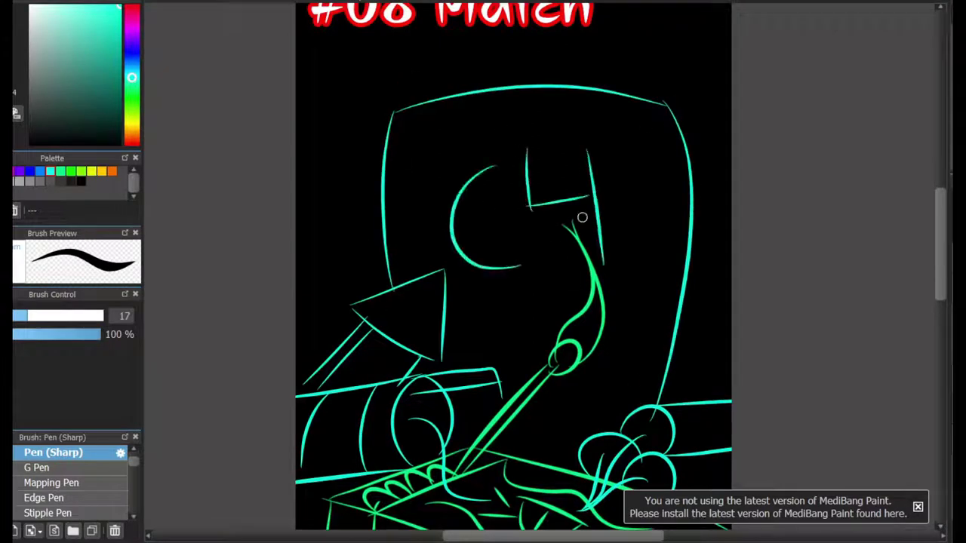
key(ctrl+z)
drag(555, 146, 557, 223)
key(ctrl+z)
key(ctrl+z)
drag(501, 107, 526, 170)
drag(556, 102, 556, 151)
key(ctrl+z)
drag(596, 98, 596, 175)
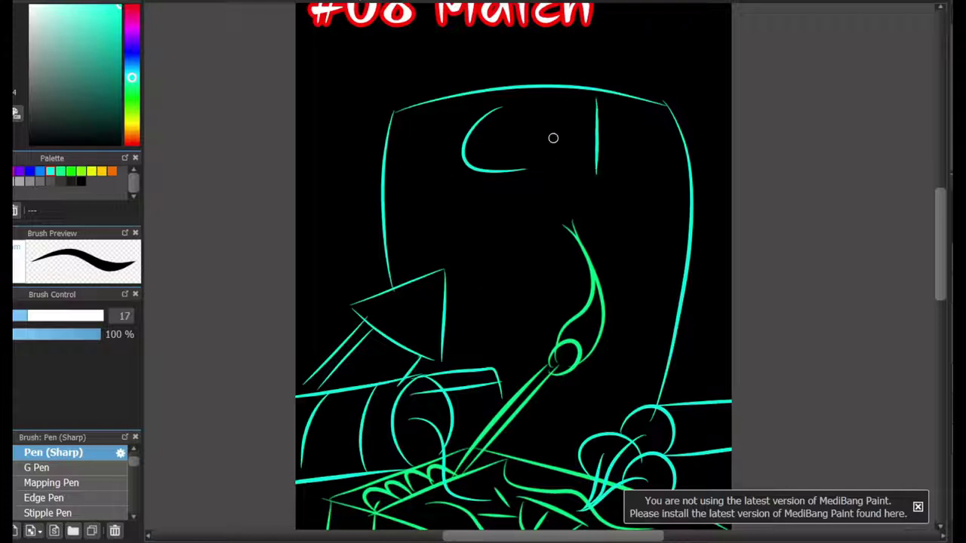
drag(545, 137, 617, 136)
mouse_move(560, 94)
mouse_down()
mouse_move(560, 151)
mouse_move(554, 142)
mouse_move(627, 134)
mouse_up()
key(ctrl+z)
key(ctrl+z)
key(ctrl+z)
drag(591, 98, 588, 182)
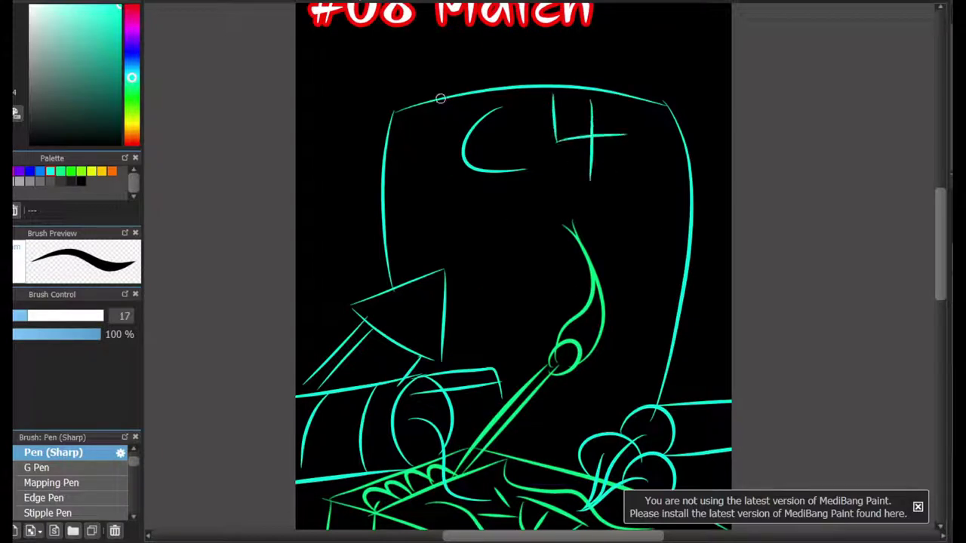
key(ctrl+z)
key(ctrl+z)
key(ctrl+z)
key(ctrl+z)
key(ctrl+z)
key(ctrl+z)
key(ctrl+z)
scroll(925, 220, down, 2)
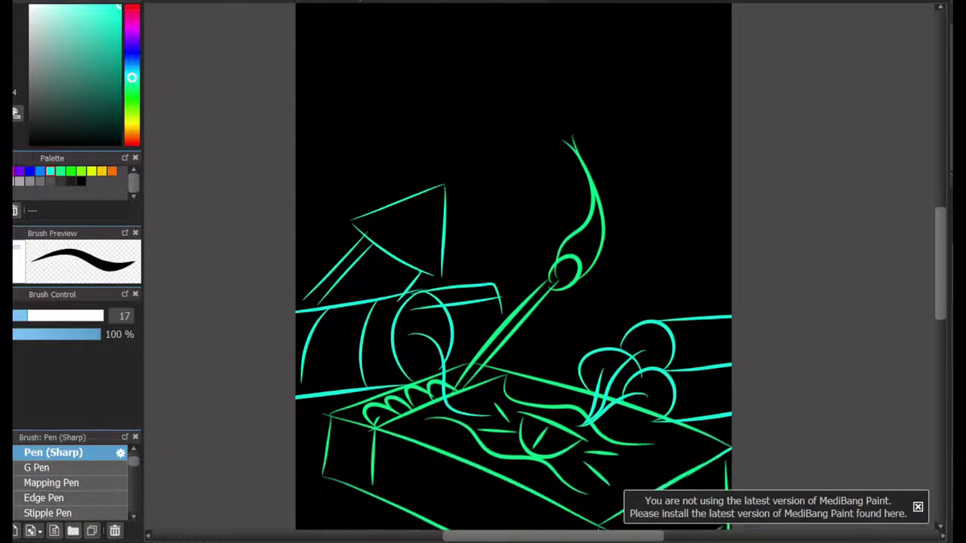
scroll(940, 213, up, 2)
drag(278, 113, 754, 105)
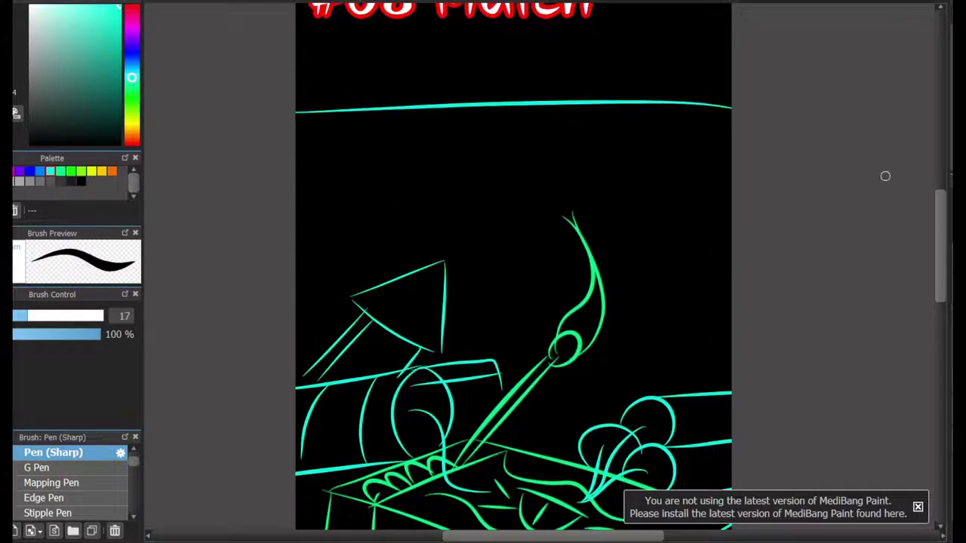
drag(940, 225, 940, 285)
mouse_move(261, 407)
mouse_down()
mouse_move(781, 405)
mouse_move(751, 396)
mouse_move(765, 393)
mouse_up()
key(ctrl+z)
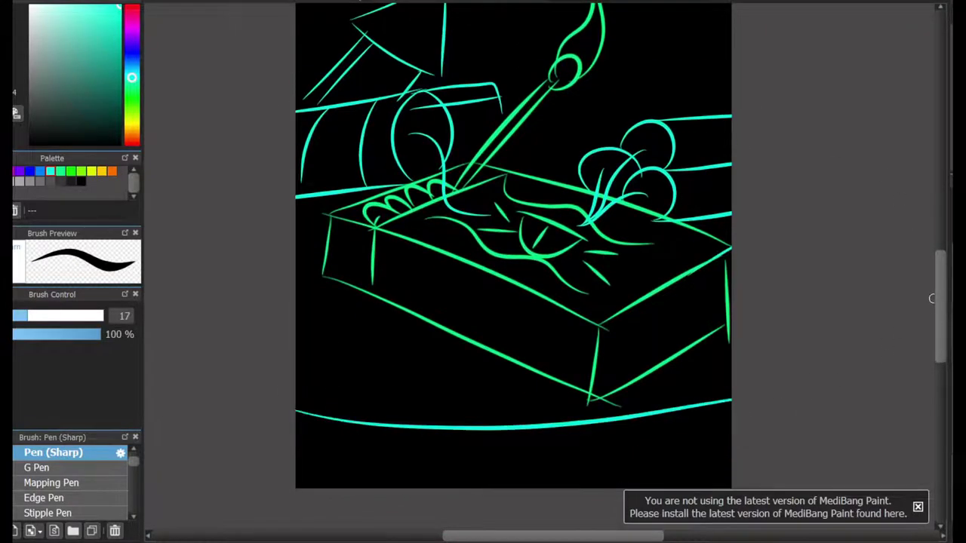
scroll(931, 298, up, 6)
drag(462, 169, 515, 210)
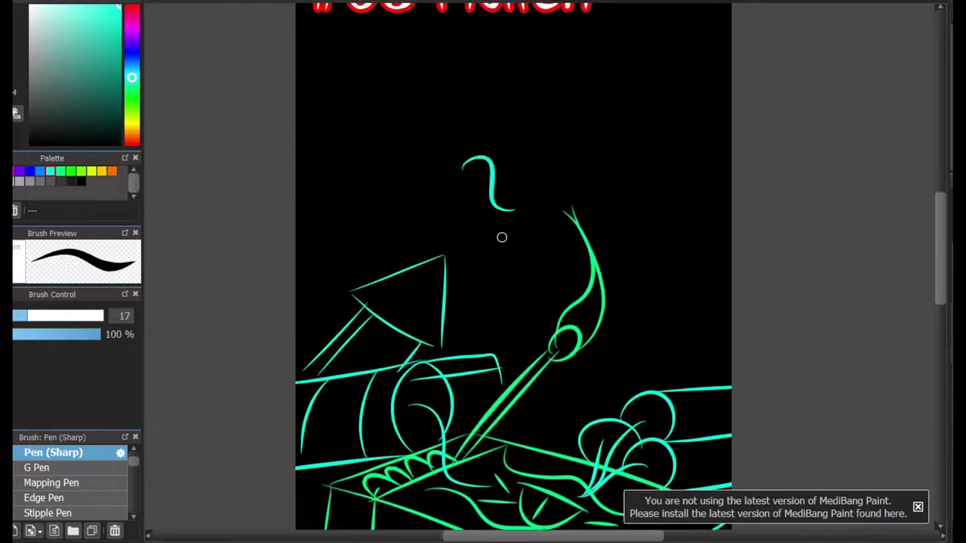
key(ctrl+z)
key(ctrl+z)
scroll(932, 248, down, 3)
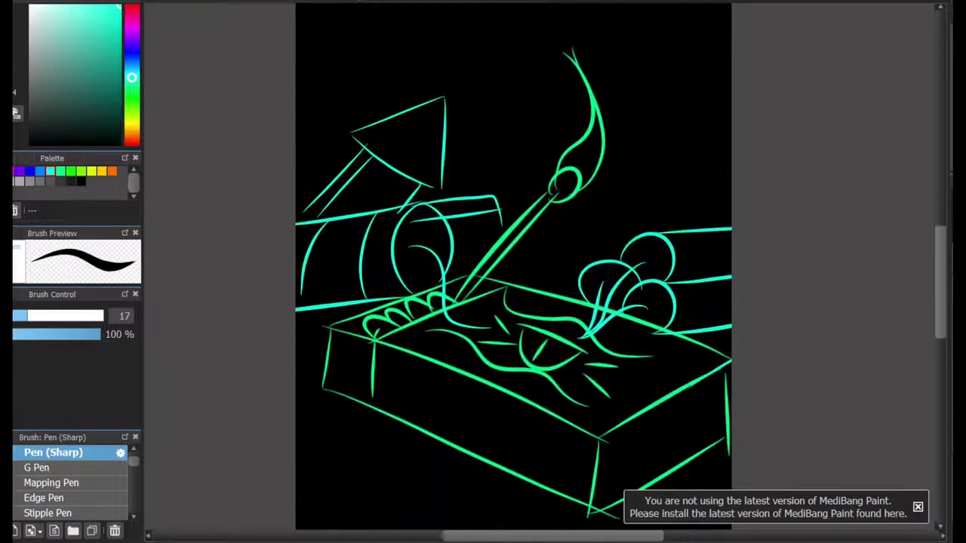
Sketch a large box in perspective behind the match, with tall side edges and a visible top face reaching the canvas edge
scroll(628, 353, up, 2)
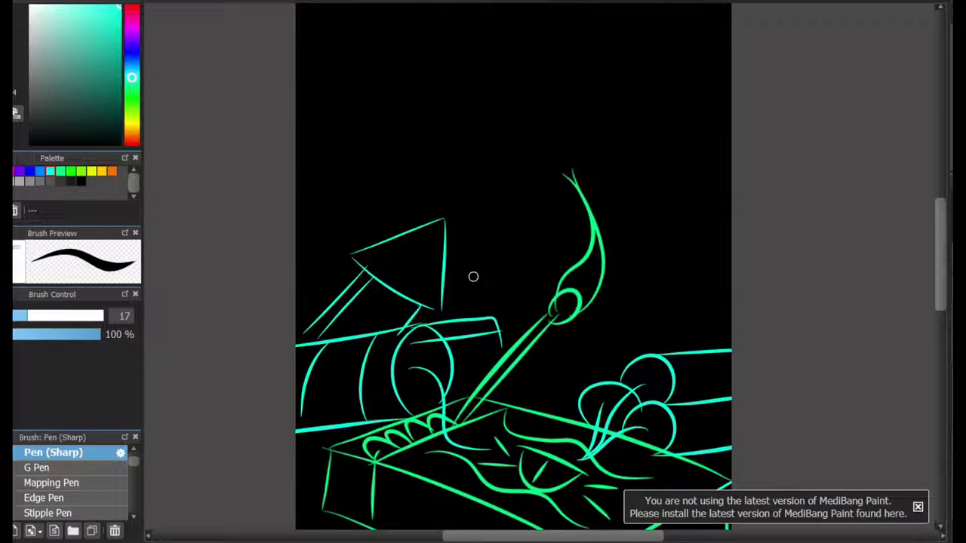
drag(639, 145, 646, 349)
mouse_move(625, 139)
mouse_down()
mouse_move(734, 126)
mouse_move(407, 109)
mouse_move(388, 127)
mouse_up()
key(ctrl+z)
key(ctrl+z)
mouse_move(388, 129)
mouse_down()
mouse_move(361, 285)
mouse_move(450, 90)
mouse_up()
drag(450, 90, 742, 131)
key(ctrl+z)
key(ctrl+z)
drag(388, 131, 468, 92)
mouse_move(462, 92)
mouse_down()
mouse_move(764, 114)
mouse_move(523, 100)
mouse_move(396, 133)
mouse_move(391, 271)
mouse_up()
key(ctrl+z)
key(ctrl+z)
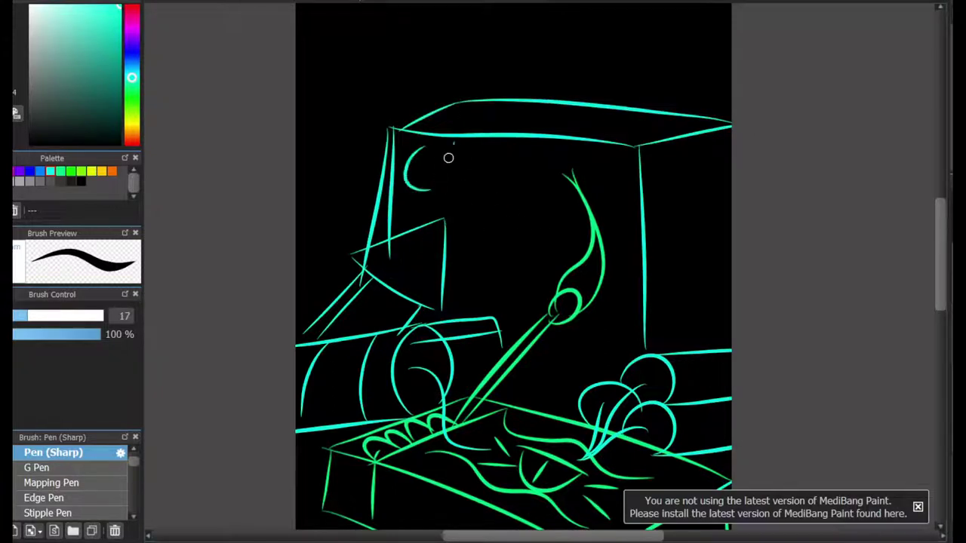
Finish the "C4" lettering in the upper corner of the background box and frame it with a rectangular label outline
drag(448, 158, 489, 161)
drag(477, 144, 475, 192)
drag(395, 202, 496, 141)
key(ctrl+z)
mouse_move(394, 202)
mouse_down()
mouse_move(496, 204)
mouse_move(496, 141)
mouse_up()
Hatch the matchbox's long side with slanted strokes and draw the inner tray edges on its short end
drag(940, 244, 940, 260)
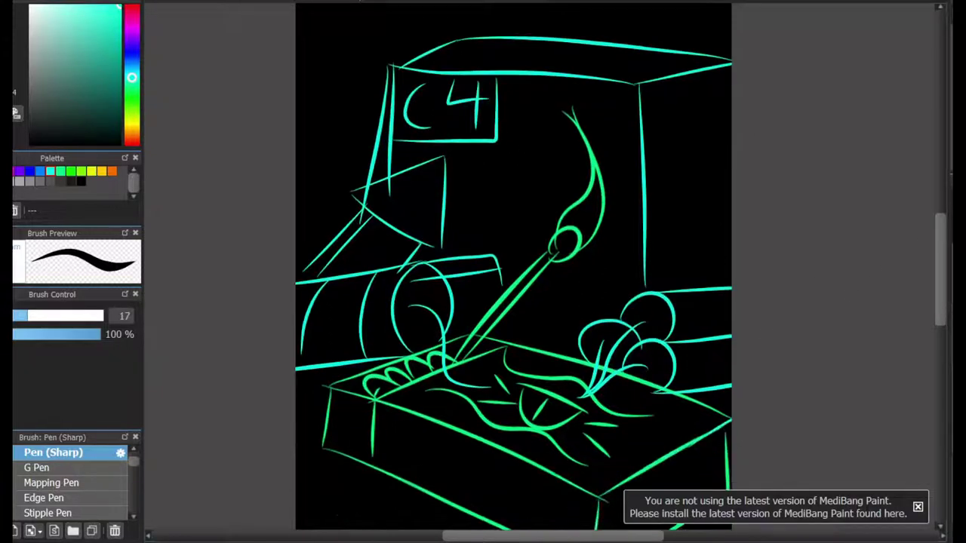
scroll(578, 374, down, 4)
drag(393, 332, 400, 386)
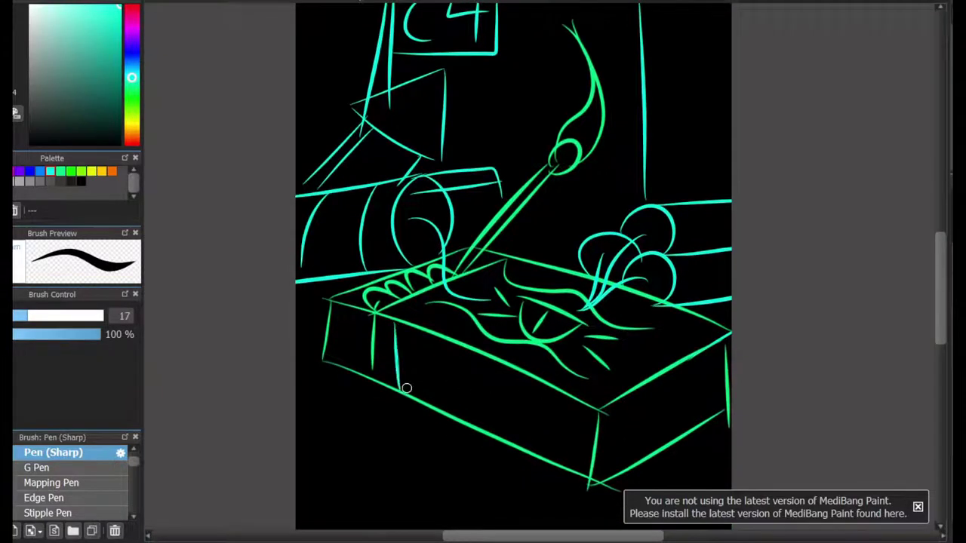
drag(430, 341, 442, 414)
drag(460, 346, 474, 420)
drag(498, 368, 517, 445)
drag(534, 383, 562, 461)
mouse_move(567, 400)
mouse_down()
mouse_move(589, 468)
mouse_move(695, 399)
mouse_up()
key(ctrl+z)
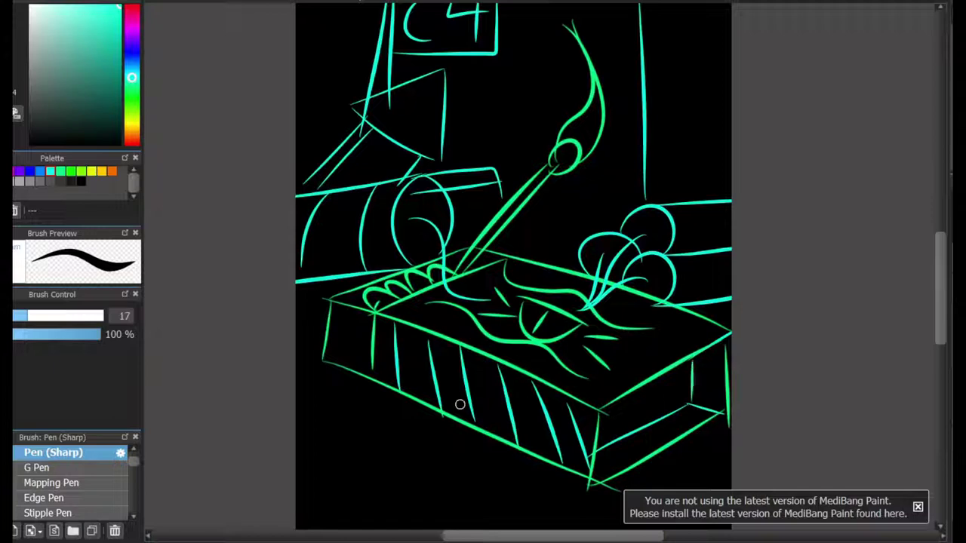
scroll(930, 287, up, 2)
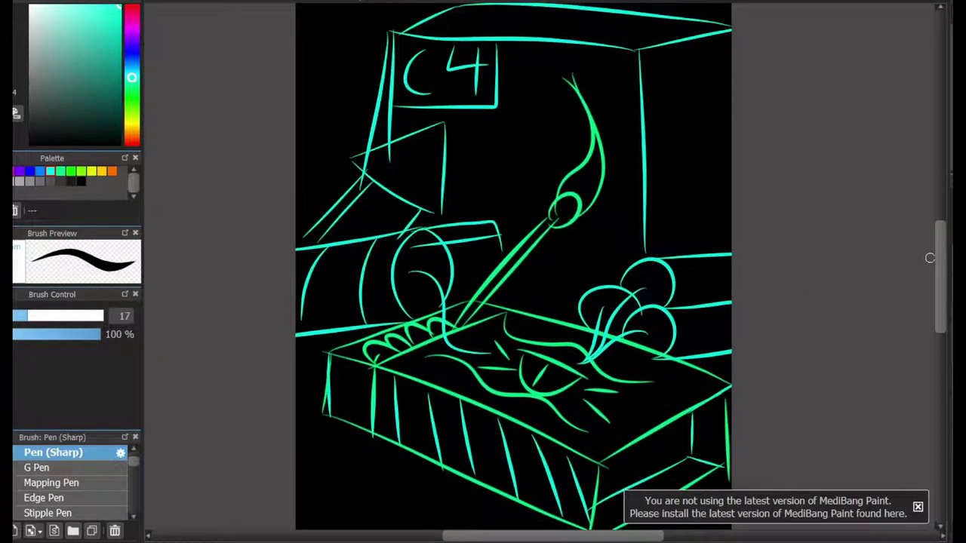
Draw slanted horizontal plank lines across the side face of the C4 box and double the upper edge of that face
scroll(930, 258, up, 4)
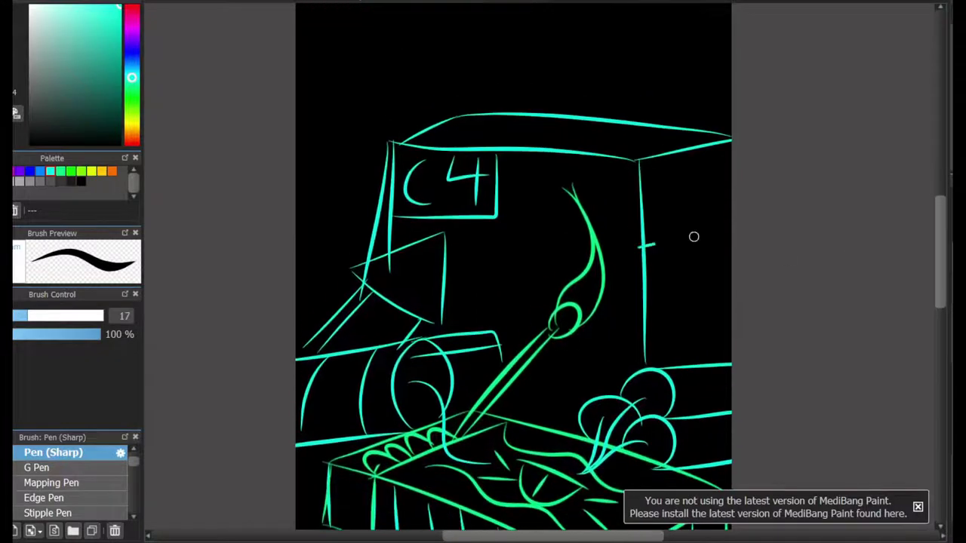
drag(693, 237, 733, 229)
drag(642, 283, 733, 263)
key(ctrl+z)
drag(646, 302, 733, 291)
drag(598, 154, 734, 145)
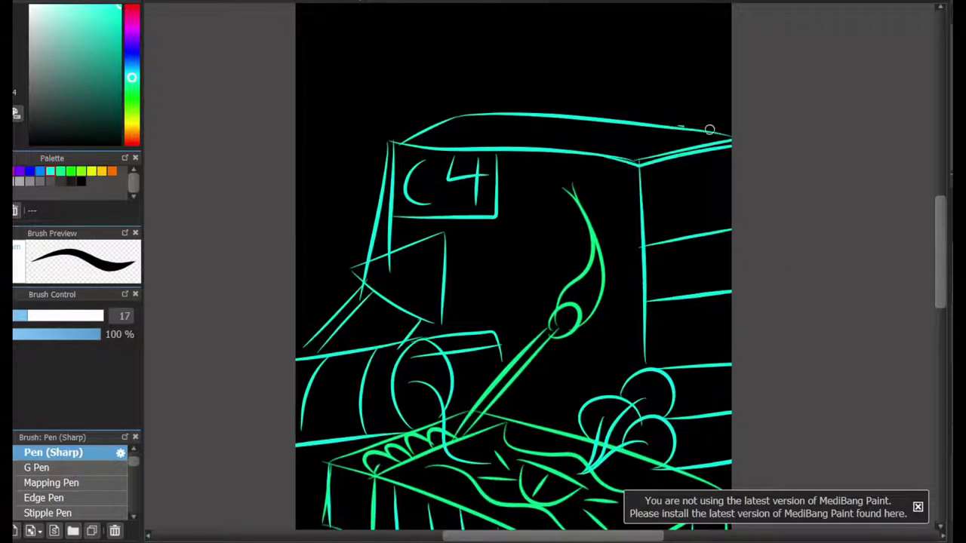
Add a small wavy flourish near each corner of the matchbox top and a short tick mark above the eye emblem
scroll(931, 276, down, 6)
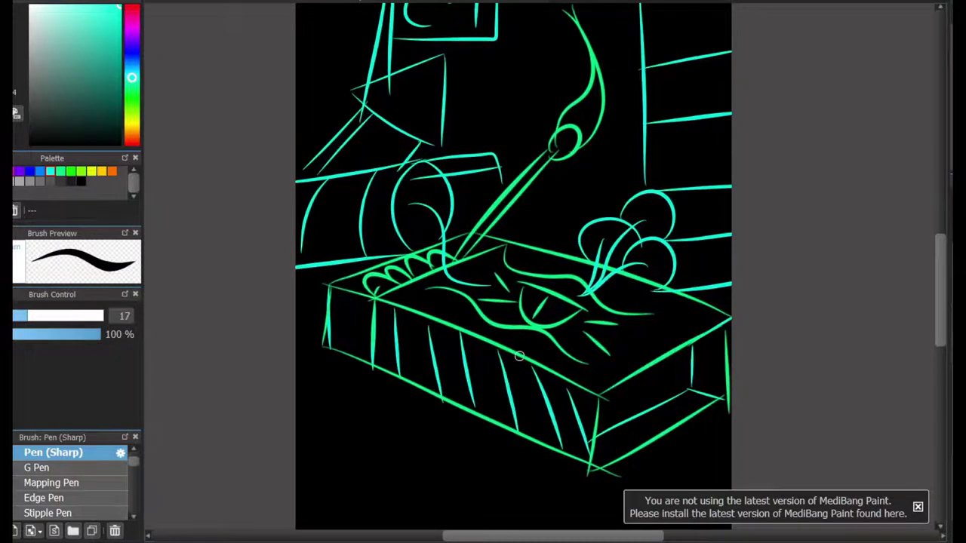
scroll(519, 356, up, 2)
drag(277, 235, 399, 272)
mouse_move(674, 400)
mouse_down()
mouse_move(645, 395)
mouse_move(575, 352)
mouse_move(565, 364)
mouse_up()
key(ctrl+z)
drag(909, 285, 796, 237)
mouse_move(479, 145)
mouse_down()
mouse_move(557, 175)
mouse_move(575, 228)
mouse_move(622, 240)
mouse_up()
key(ctrl+z)
key(ctrl+z)
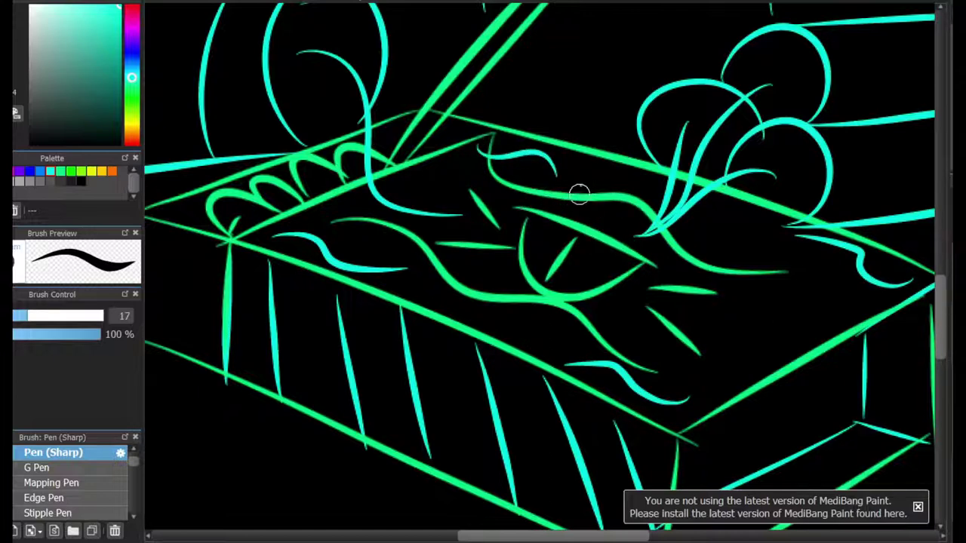
drag(579, 189, 634, 202)
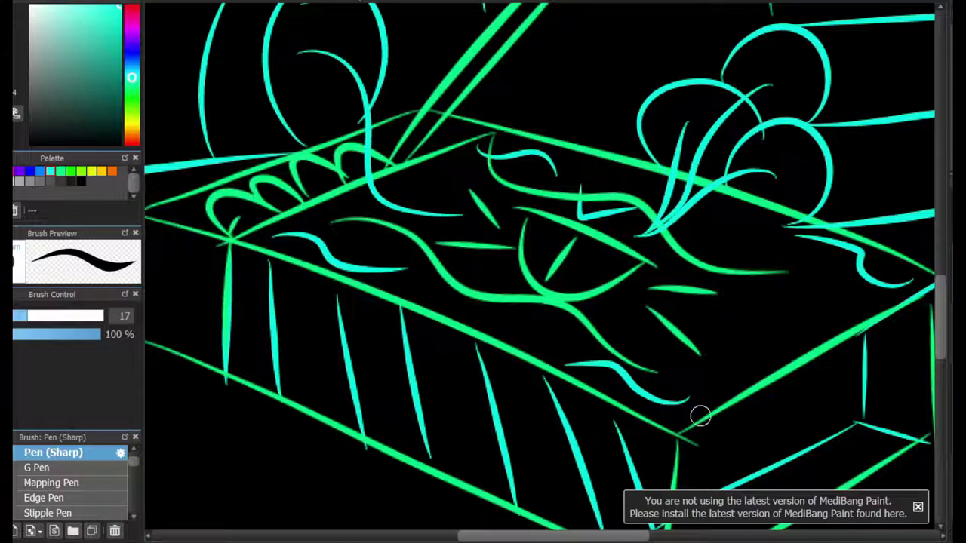
scroll(679, 347, down, 3)
scroll(709, 306, up, 1)
mouse_move(726, 172)
mouse_down()
mouse_move(712, 207)
mouse_move(681, 172)
mouse_up()
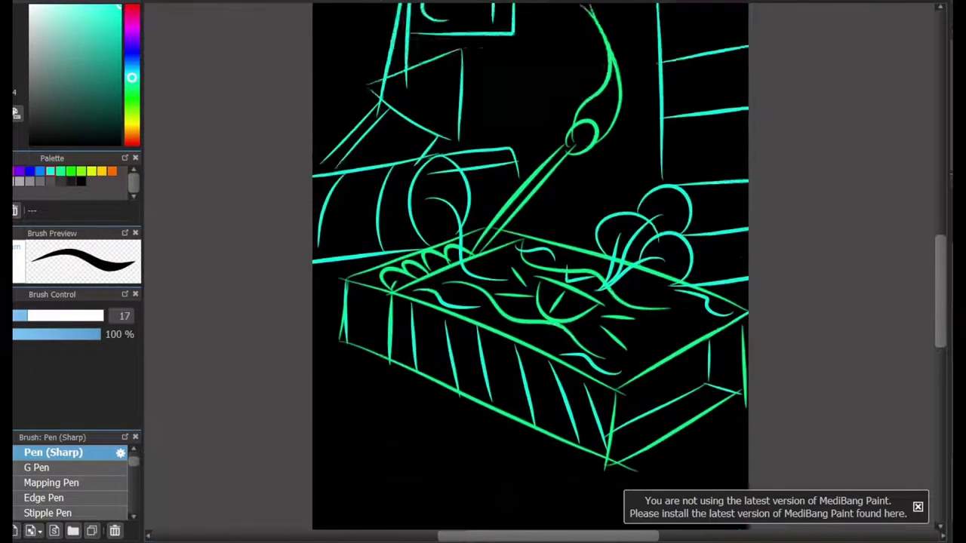
Switch the drawing colour to white and try freehand Pen (Sharp) strokes over the faded sketch
mouse_move(834, 303)
mouse_down()
mouse_move(845, 472)
mouse_move(849, 328)
mouse_up()
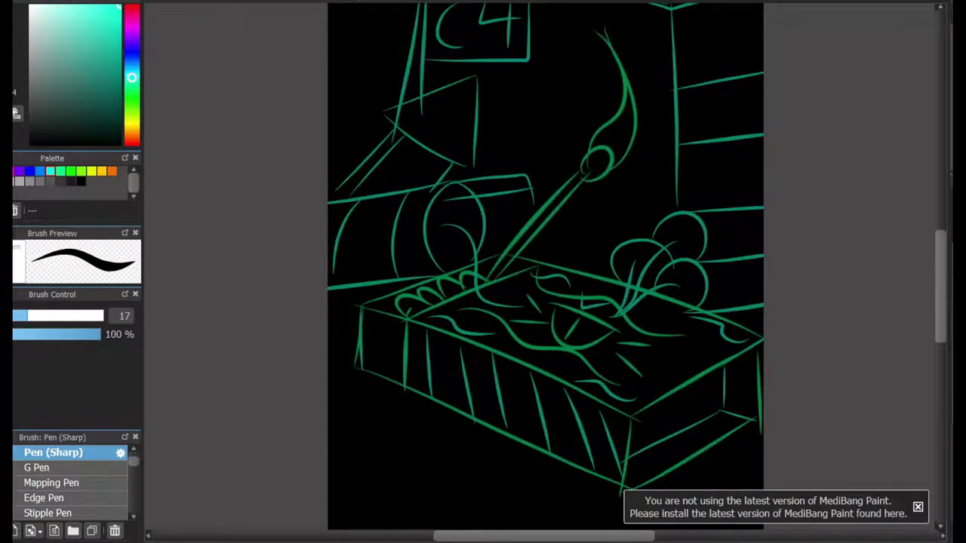
key(x)
drag(651, 219, 732, 247)
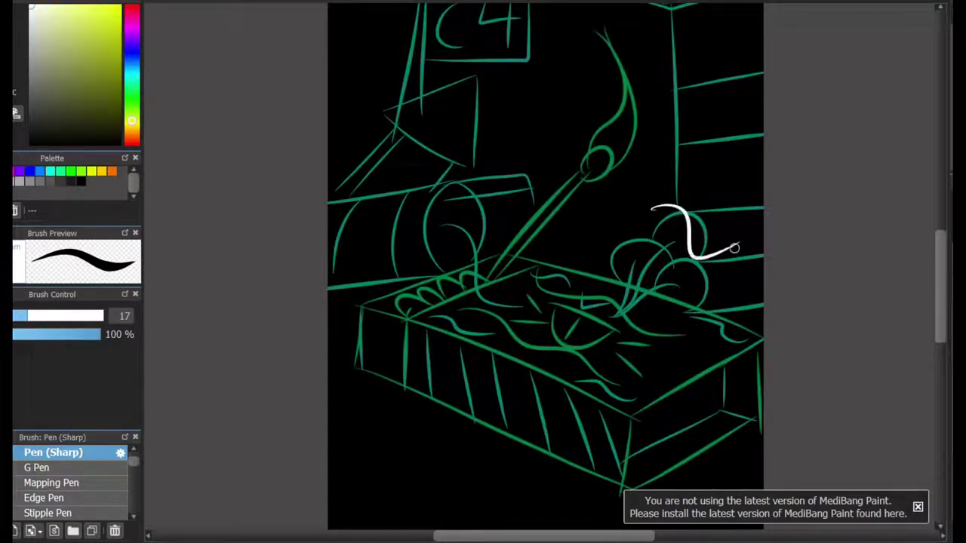
key(ctrl+z)
scroll(625, 273, up, 4)
scroll(747, 355, down, 2)
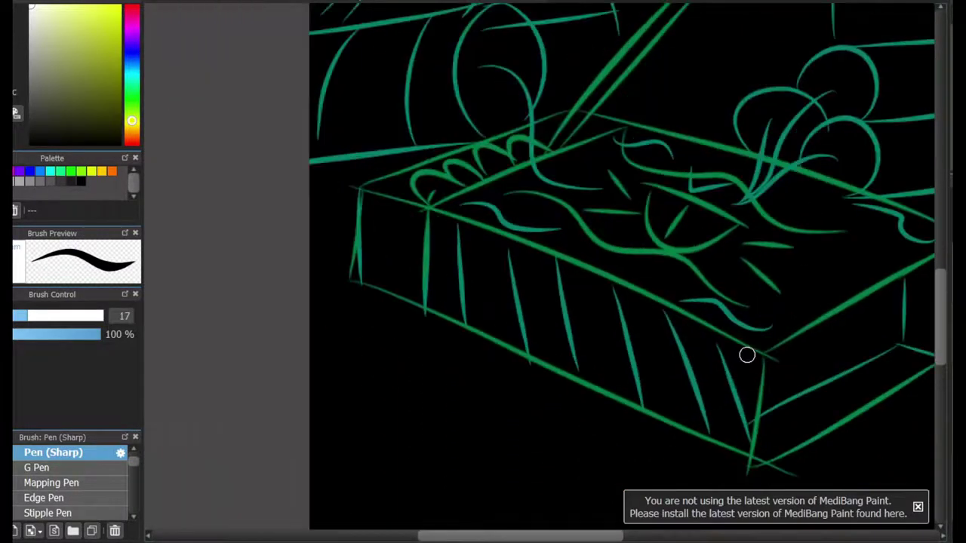
scroll(667, 288, down, 3)
scroll(651, 284, up, 3)
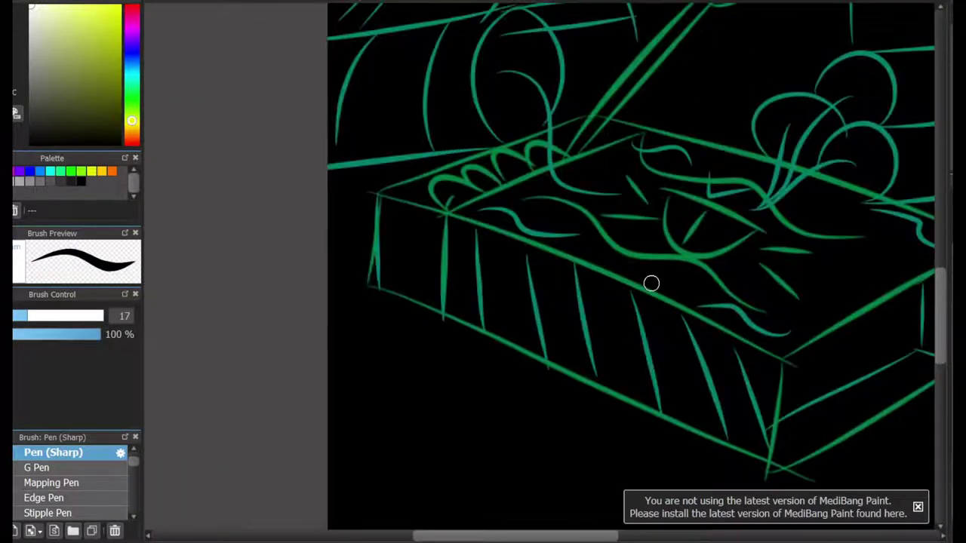
drag(410, 326, 449, 405)
key(ctrl+z)
mouse_move(507, 411)
mouse_down()
mouse_move(624, 388)
mouse_move(694, 407)
mouse_up()
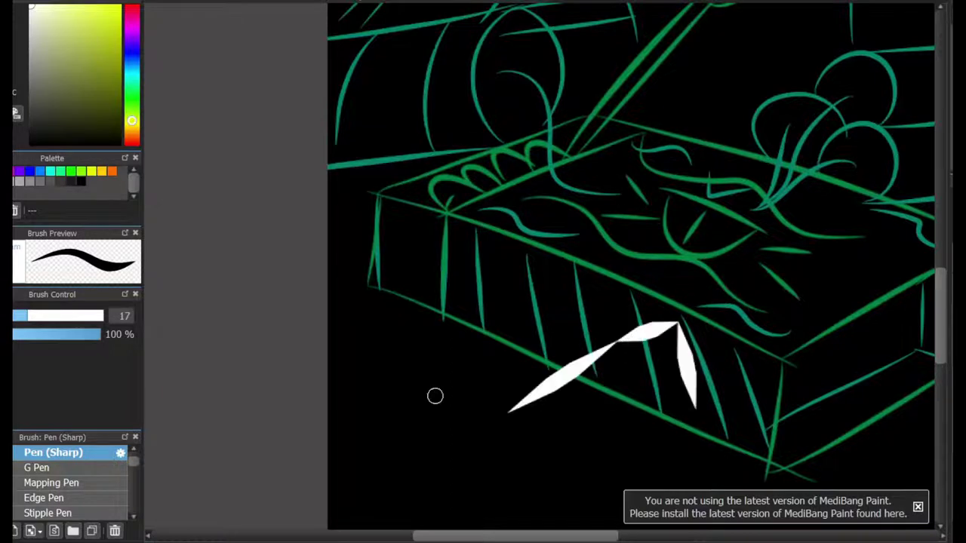
scroll(64, 468, up, 1)
click(56, 454)
shift+click(442, 354)
shift+click(484, 310)
Switch to the Pen brush, undo the white test strokes and set the brush size to 6.6
click(56, 468)
shift+click(411, 420)
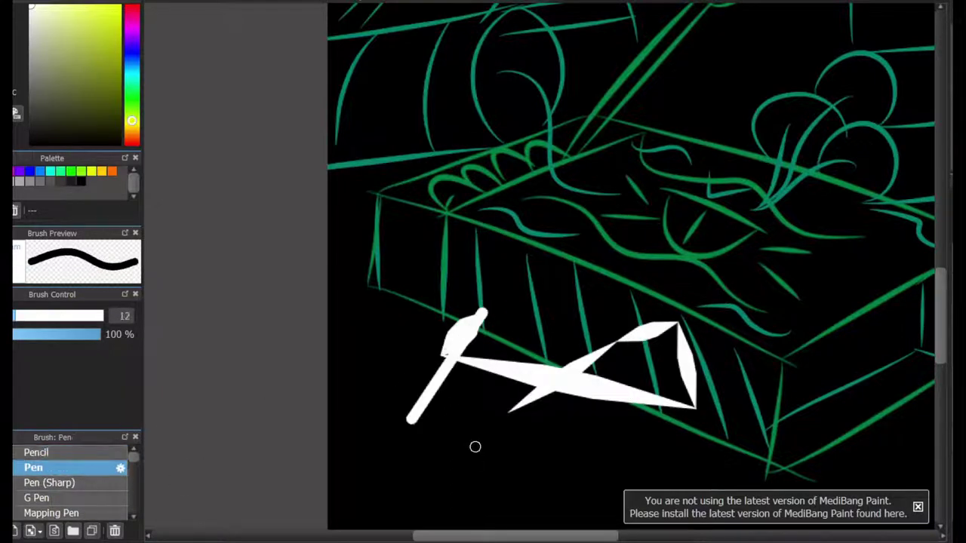
key(ctrl+z)
key(ctrl+z)
key(ctrl+z)
key(bracketleft)
key(bracketleft)
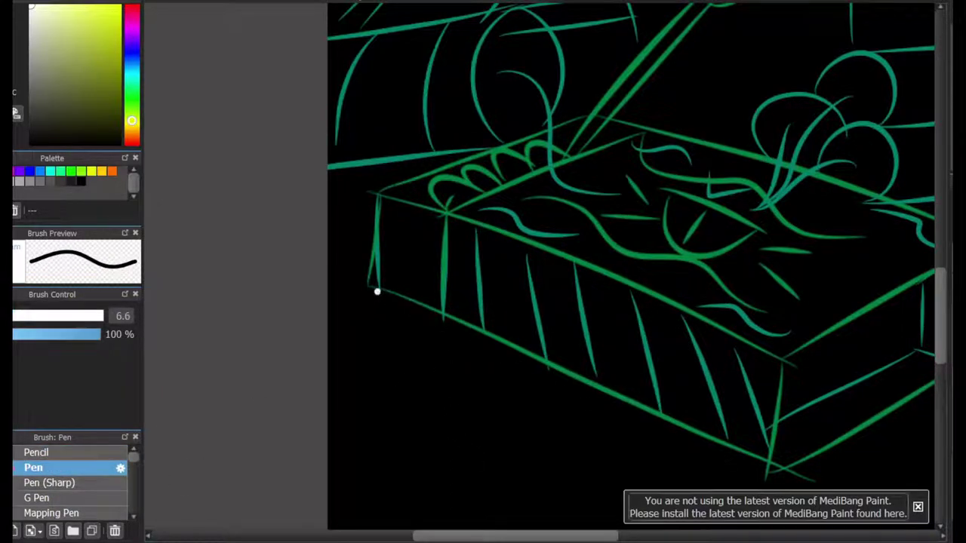
Ink the matchbox sleeve's long lower edge, its tray-side vertical edge and the outer edges of its top face with straight white lines
shift+click(776, 463)
key(ctrl+z)
key(ctrl+z)
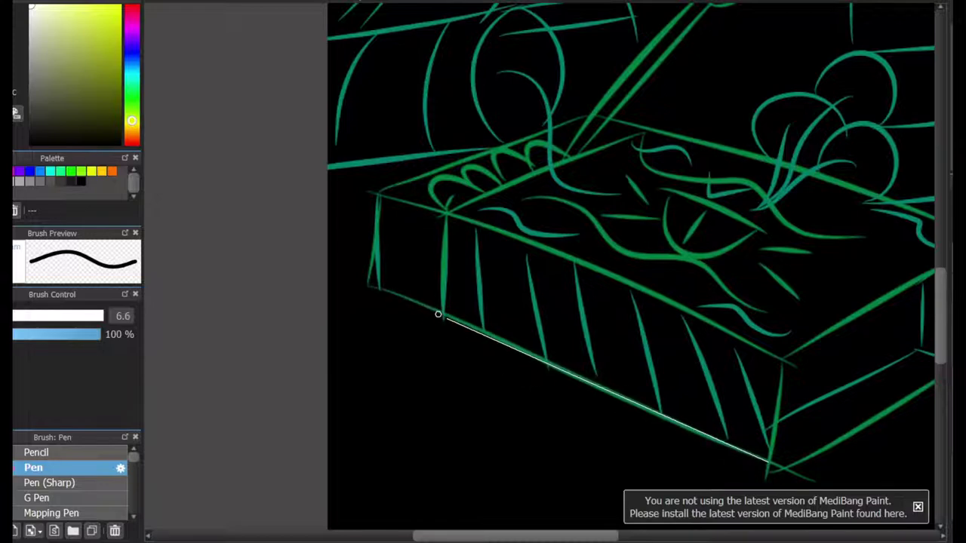
shift+click(443, 211)
shift+click(647, 127)
drag(647, 127, 465, 166)
shift+click(796, 277)
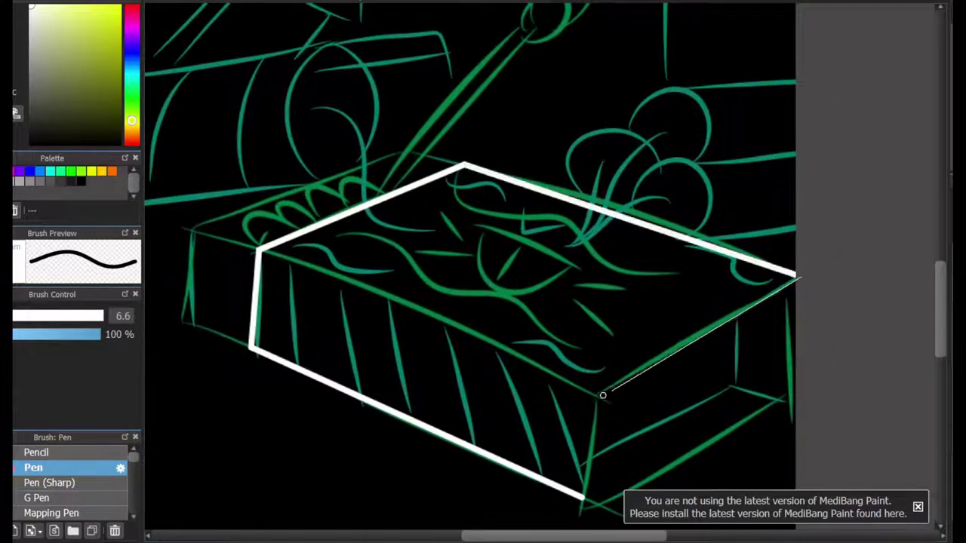
shift+click(598, 394)
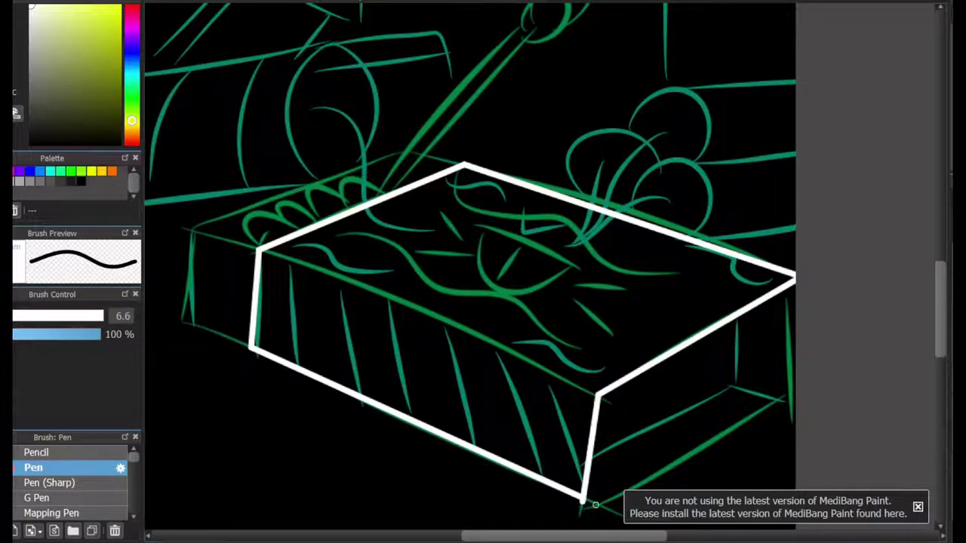
Redraw the sleeve's near vertical corner edge cleanly and ink the short end's lower edge out to the canvas border
drag(583, 498, 532, 385)
scroll(531, 378, up, 2)
click(563, 185)
shift+click(532, 398)
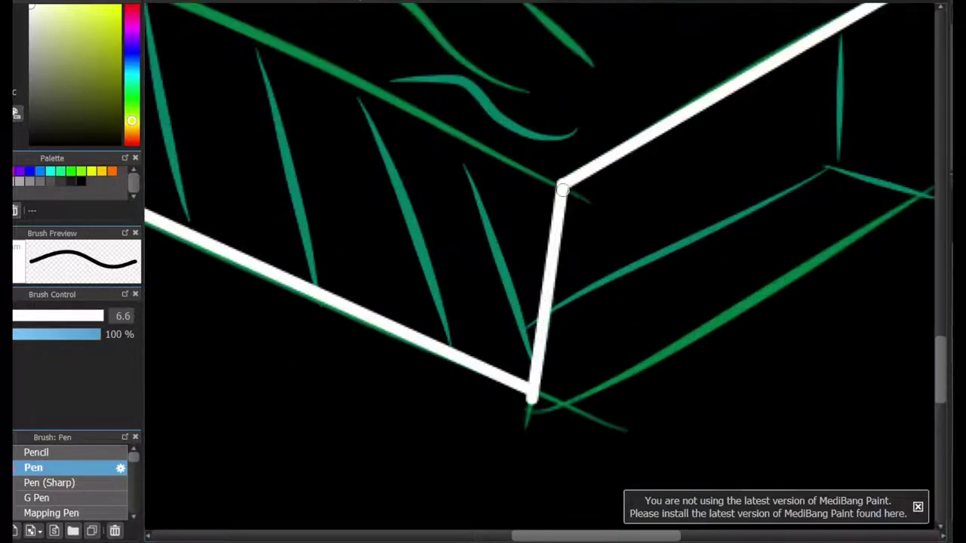
key(ctrl+z)
shift+click(532, 390)
drag(602, 536, 633, 535)
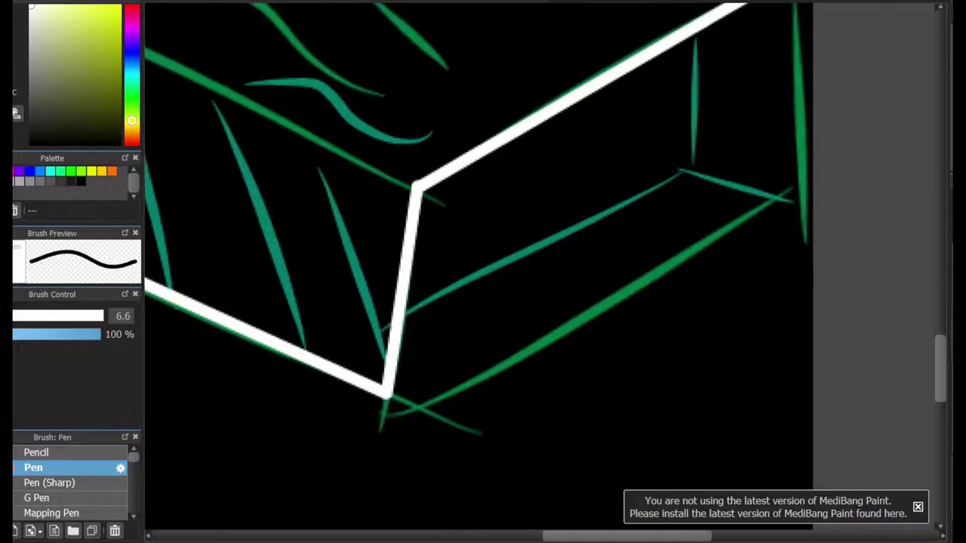
drag(940, 370, 940, 361)
shift+click(836, 212)
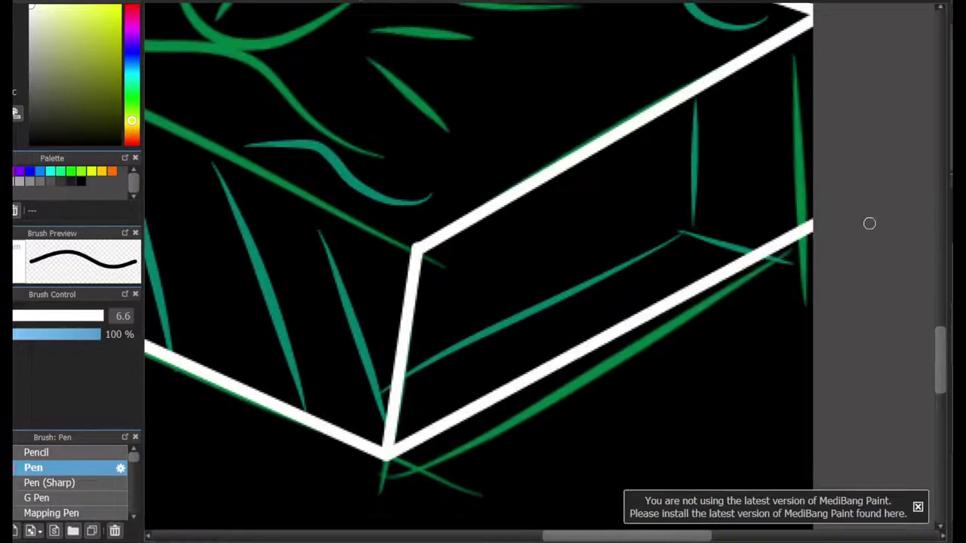
Ink the long near edge of the matchbox's top face with a straight white line
drag(513, 148, 912, 296)
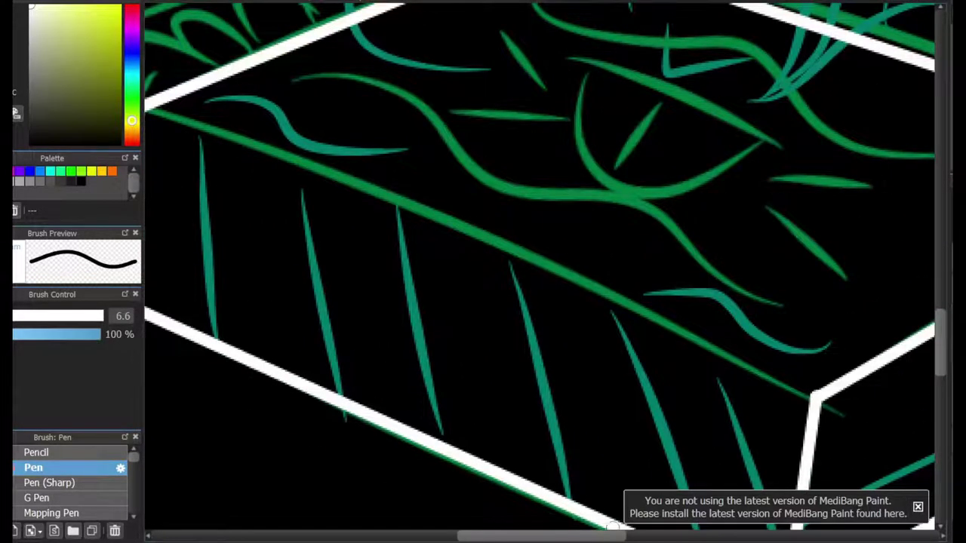
scroll(239, 114, left, 1)
shift+click(191, 110)
Ink the outer outline of the protruding match tray, from its lower corner around to the sleeve's back corner
scroll(317, 249, up, 7)
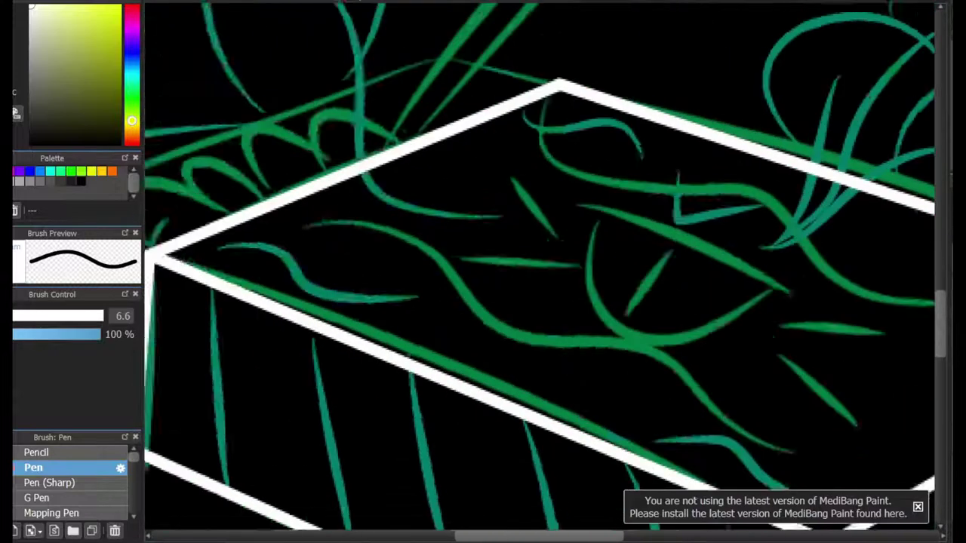
scroll(455, 387, left, 7)
shift+click(324, 466)
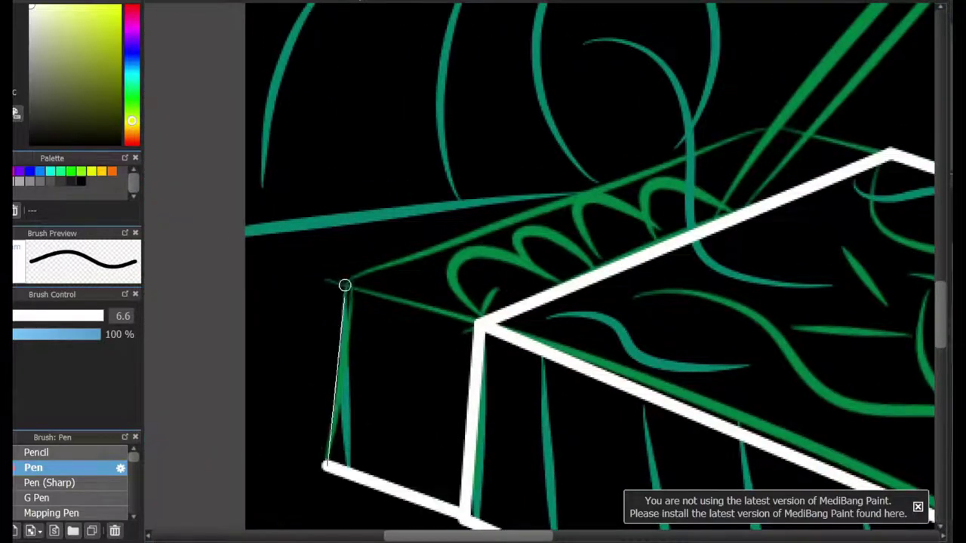
shift+click(345, 282)
shift+click(777, 123)
shift+click(876, 152)
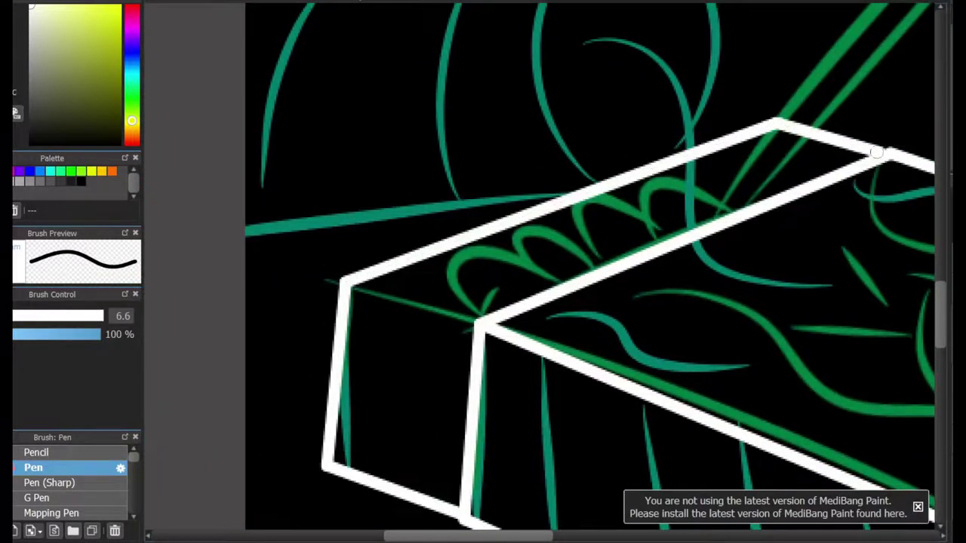
Ink the match tray's near top edge between its outer corner and the sleeve, redrawing it until it meets both corners
click(345, 285)
shift+click(484, 322)
key(ctrl+z)
shift+click(347, 284)
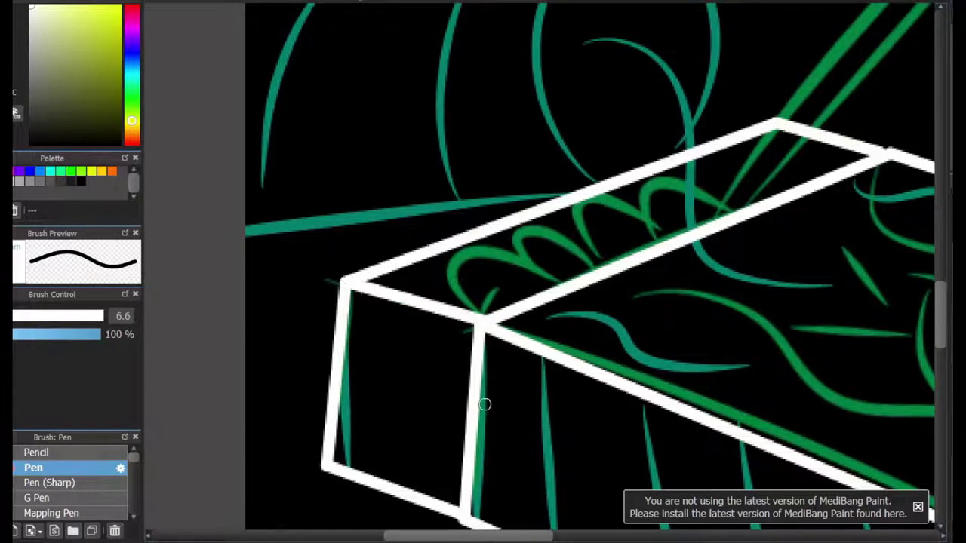
key(ctrl+z)
drag(516, 293, 606, 191)
click(572, 225)
shift+click(441, 182)
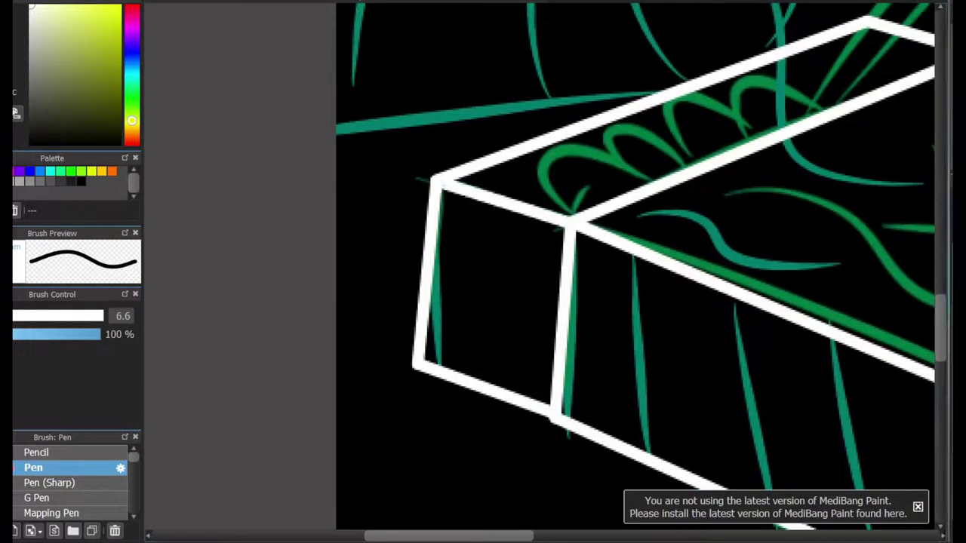
drag(499, 208, 180, 162)
drag(891, 483, 414, 327)
click(436, 436)
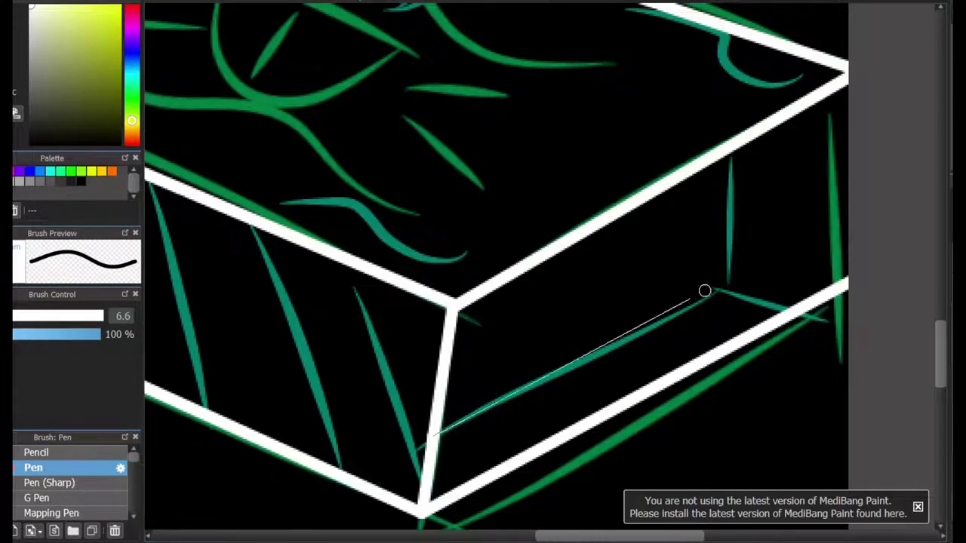
shift+click(727, 286)
shift+click(728, 148)
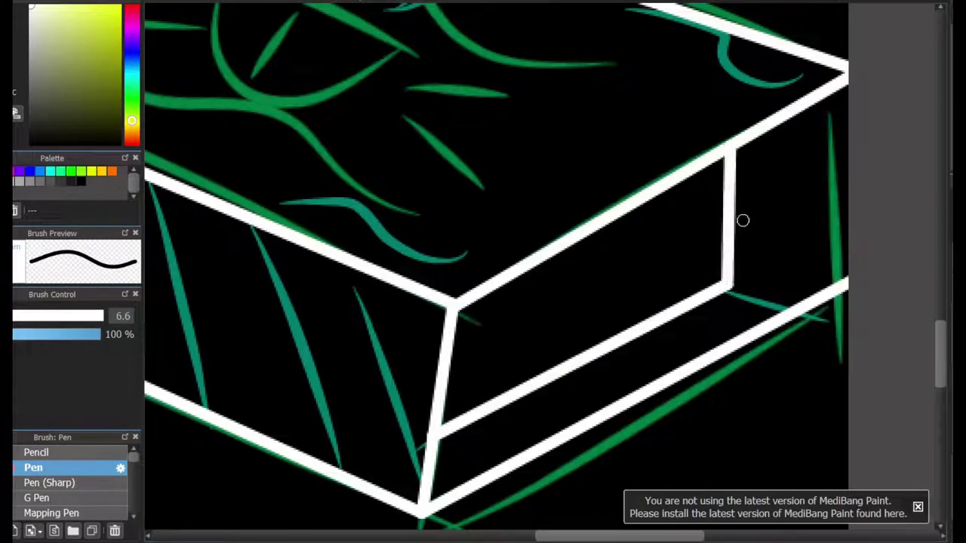
shift+click(792, 305)
key(ctrl+z)
shift+click(799, 307)
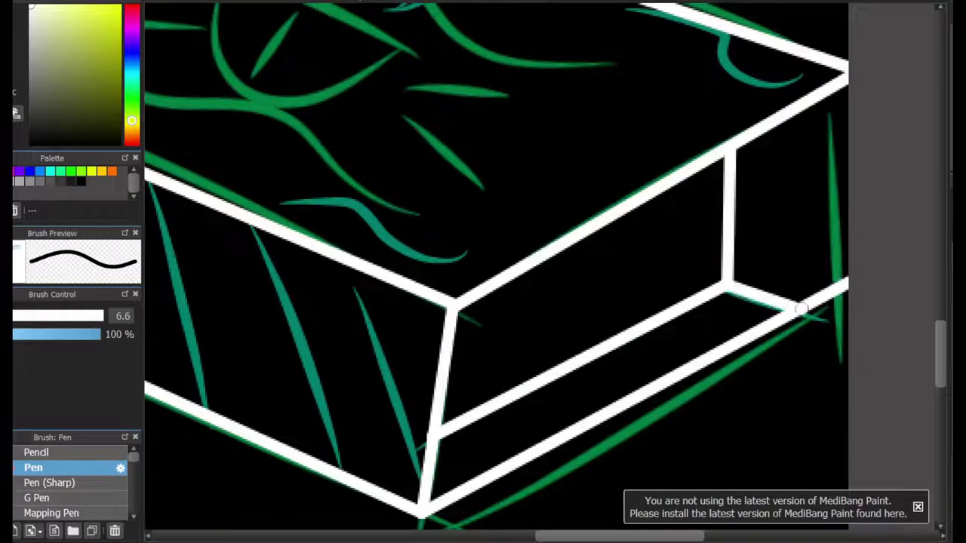
key(ctrl+z)
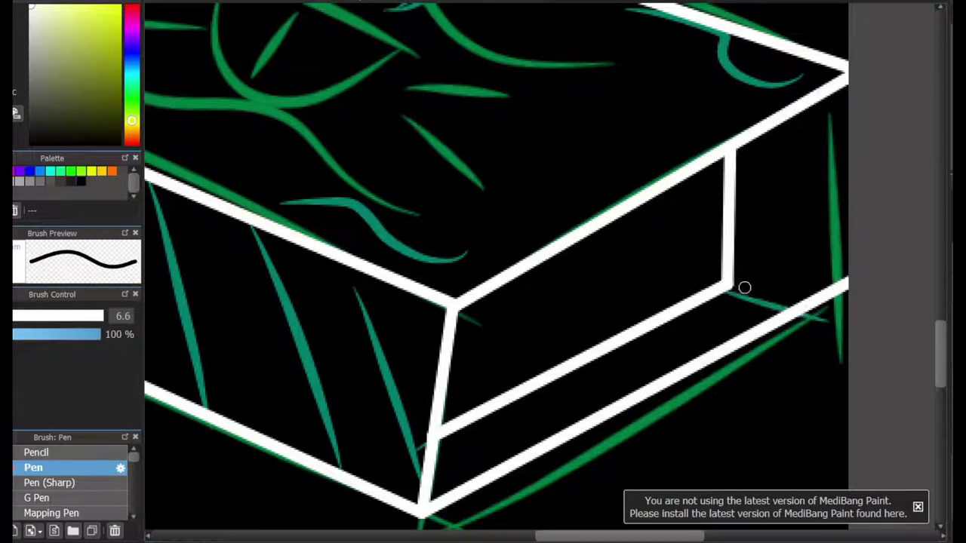
key(ctrl+z)
key(ctrl+z)
Ink the short end's vertical edge along the canvas border and the three inner edges of the sleeve opening
click(849, 71)
shift+click(849, 283)
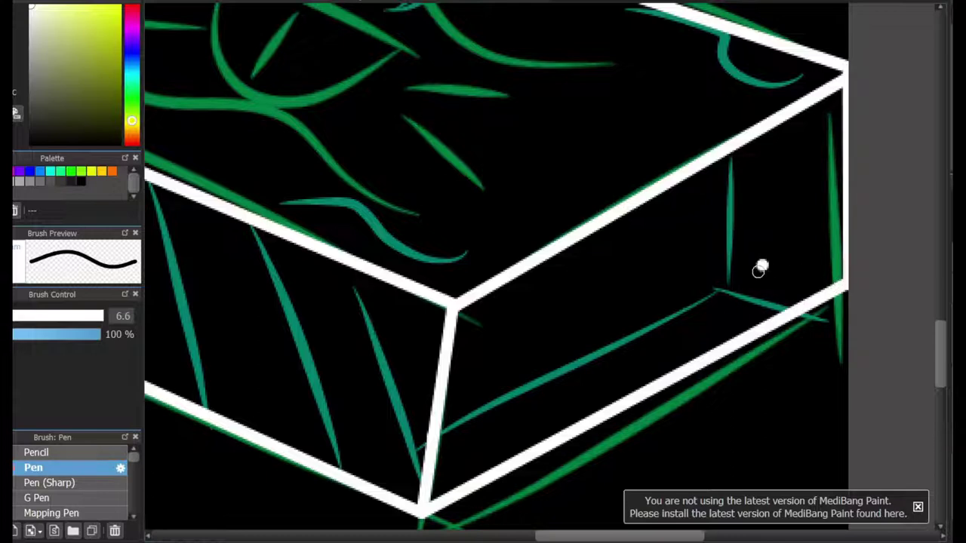
shift+click(435, 442)
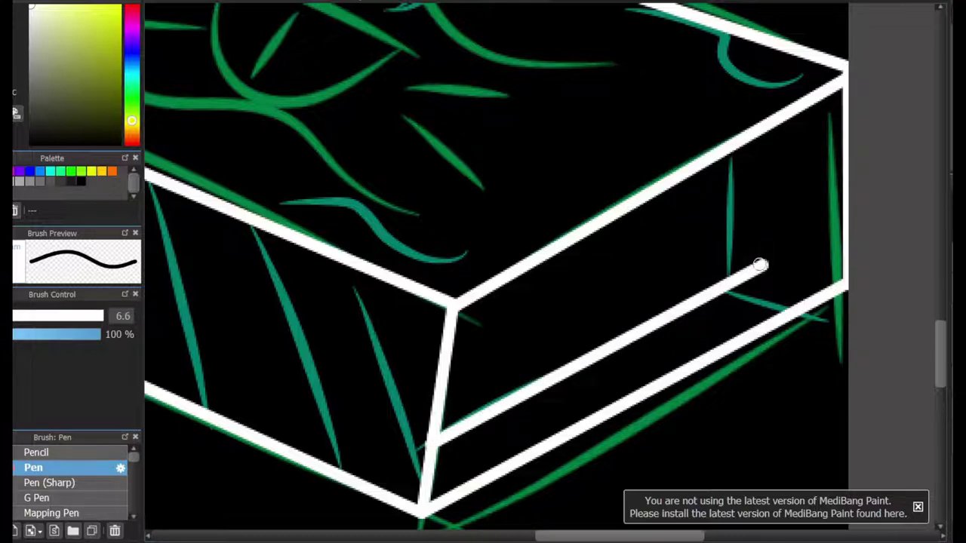
drag(761, 266, 851, 283)
drag(761, 266, 764, 128)
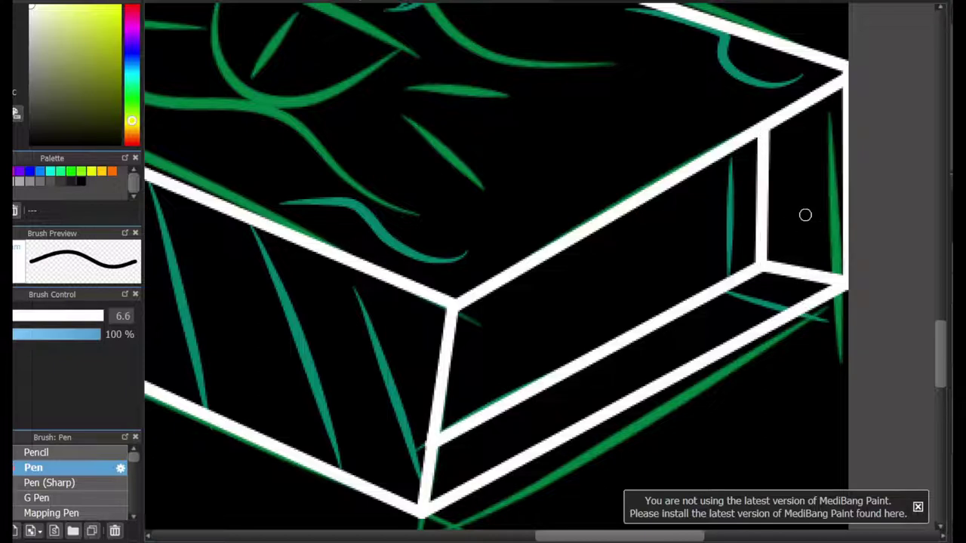
scroll(576, 203, down, 4)
scroll(457, 140, up, 2)
mouse_move(704, 336)
mouse_down()
mouse_move(599, 298)
mouse_move(698, 332)
mouse_up()
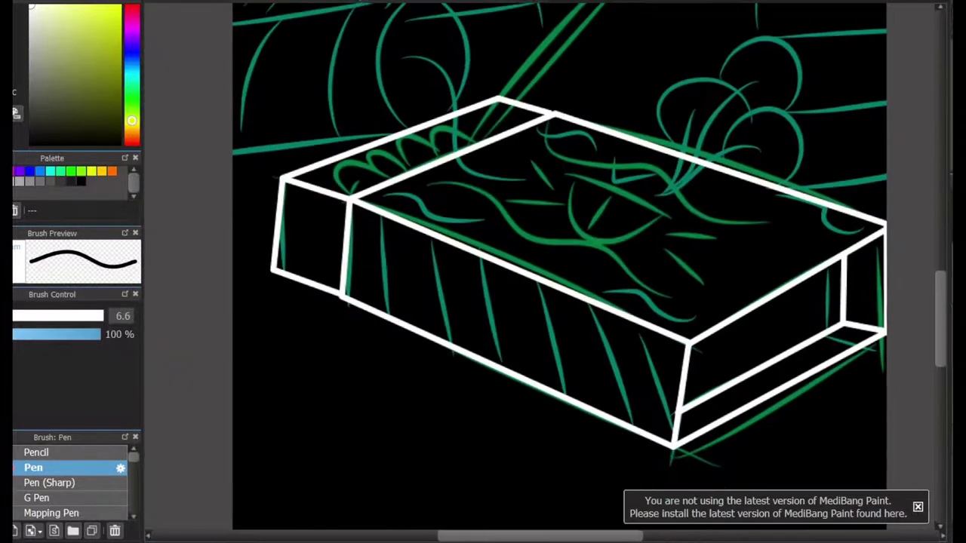
scroll(682, 431, up, 2)
scroll(535, 317, down, 4)
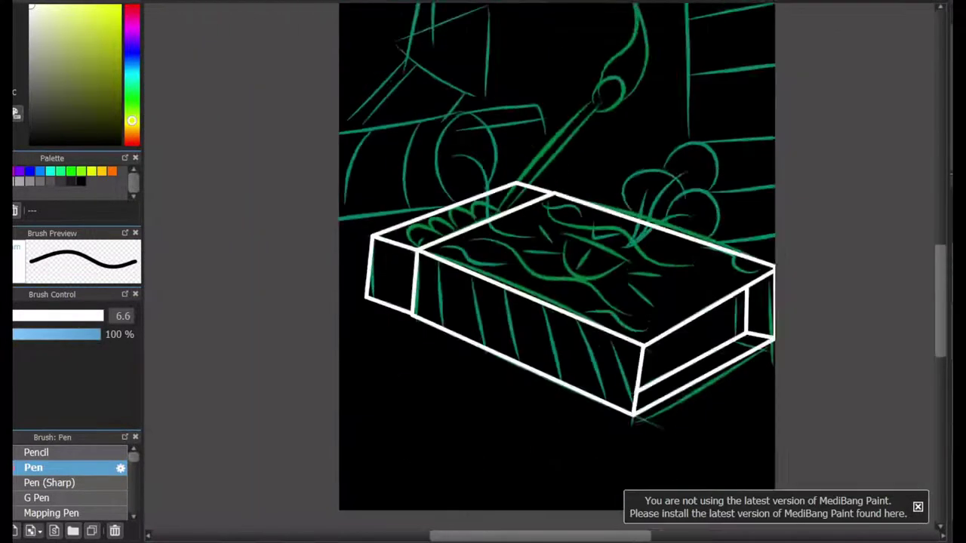
drag(405, 179, 407, 313)
scroll(407, 314, up, 2)
scroll(261, 339, up, 1)
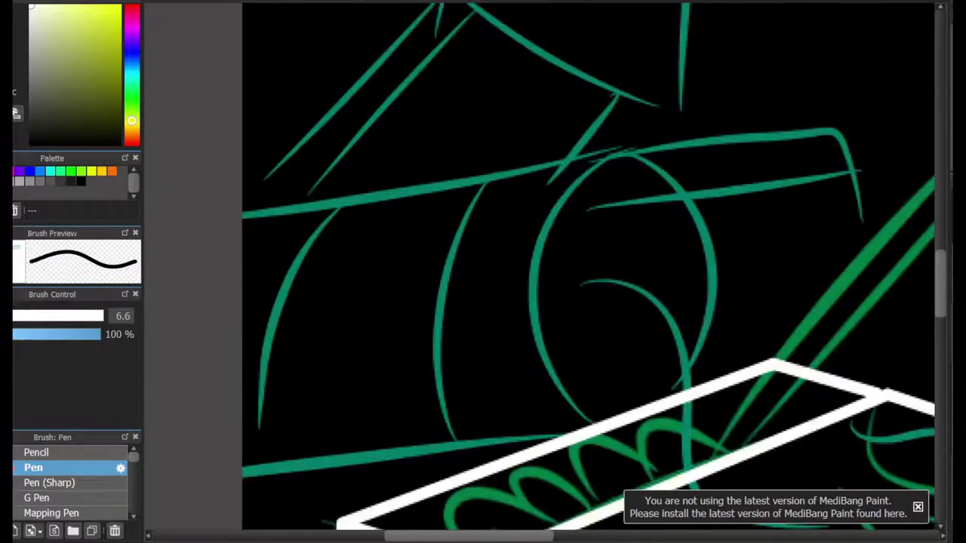
Ink the cylinder's long upper edge with its narrow squared-off bar end, and its straight lower edge running to the matchbox
scroll(253, 342, down, 2)
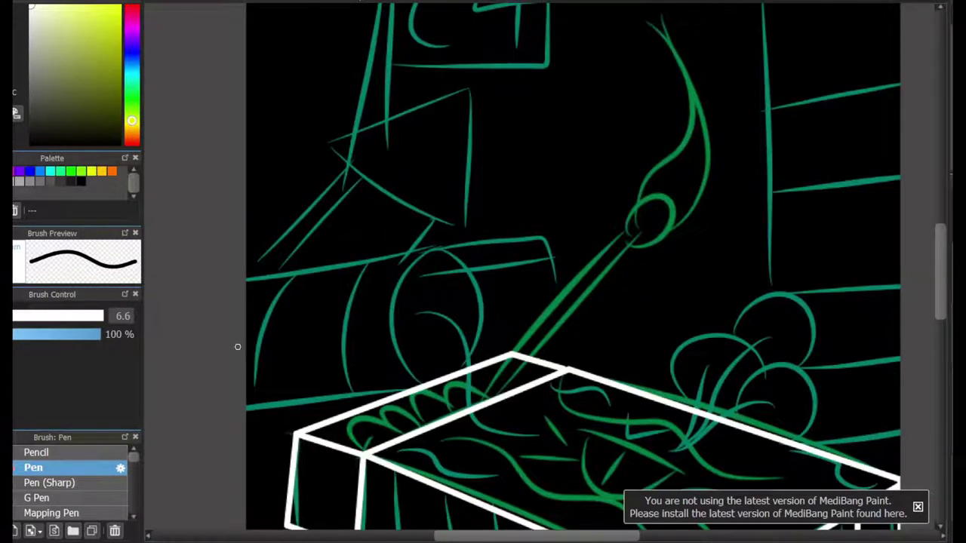
scroll(237, 347, up, 3)
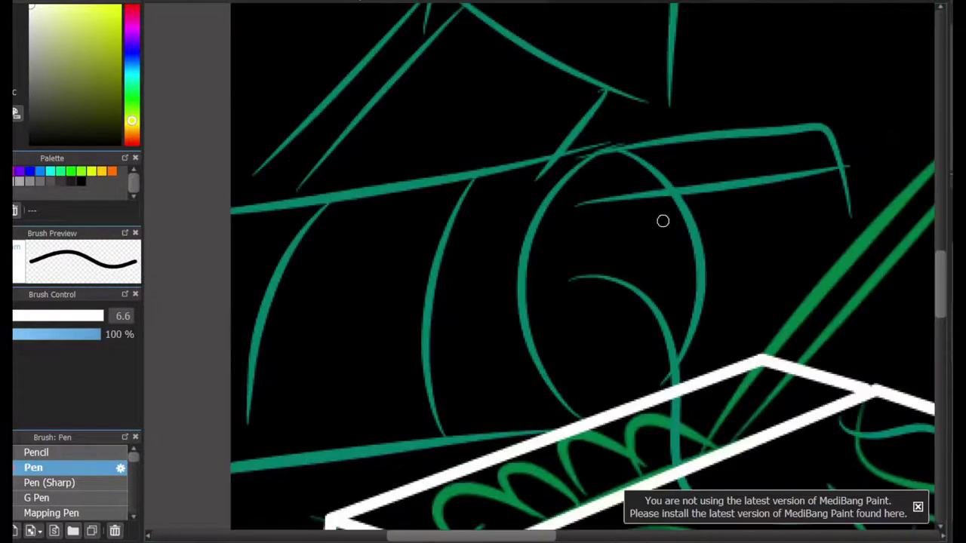
click(839, 166)
click(830, 123)
click(202, 208)
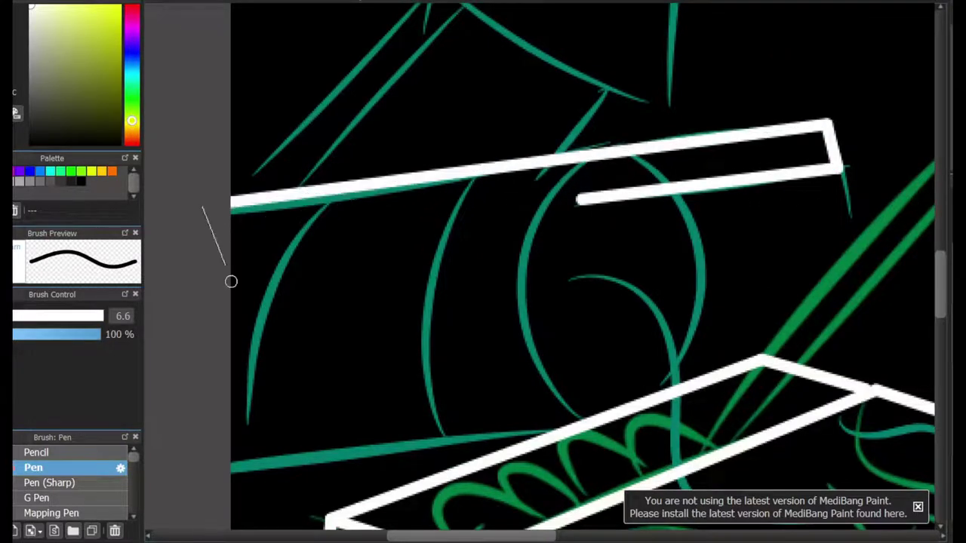
click(196, 491)
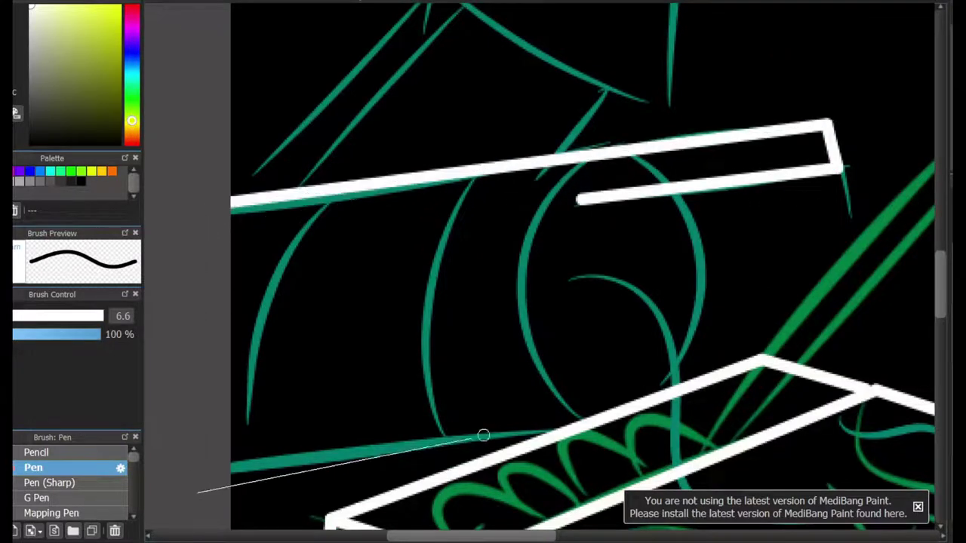
click(583, 425)
shift+click(204, 469)
Ink the match stick's two long sides and short upper end with straight white lines at pen size 4
mouse_move(543, 114)
mouse_down()
mouse_move(500, 398)
mouse_move(423, 476)
mouse_up()
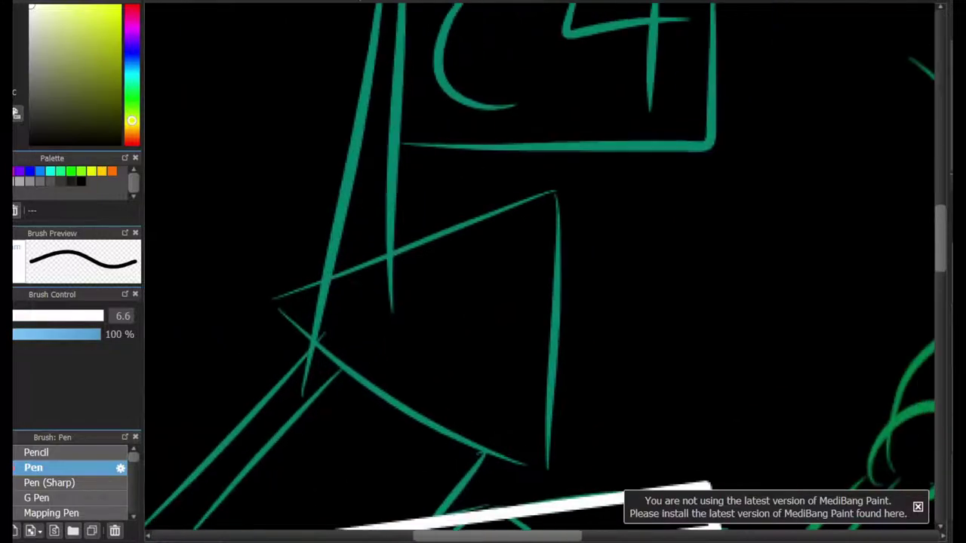
mouse_move(710, 485)
mouse_down()
mouse_move(720, 485)
mouse_move(189, 49)
mouse_move(255, 359)
mouse_move(673, 474)
mouse_move(480, 20)
mouse_move(490, 78)
mouse_up()
scroll(549, 377, down, 1)
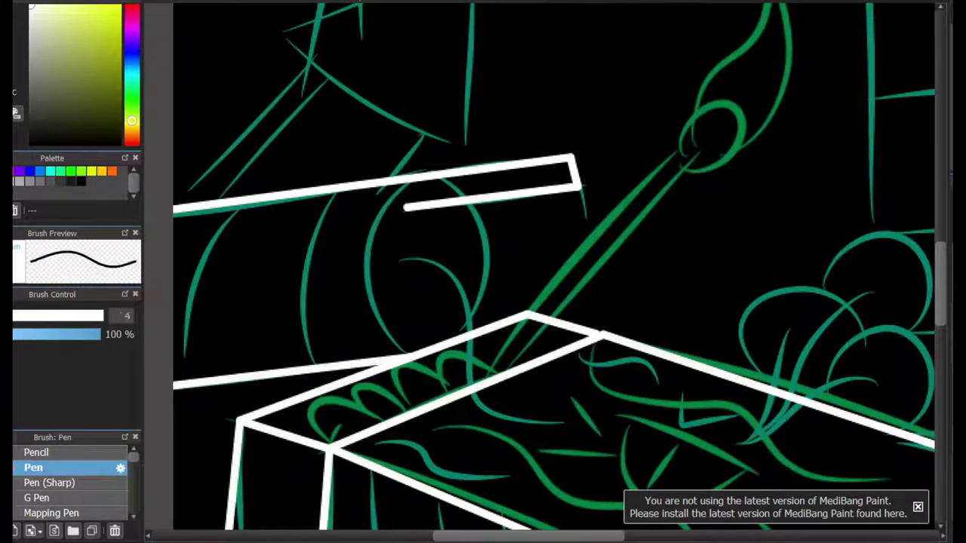
scroll(734, 229, up, 1)
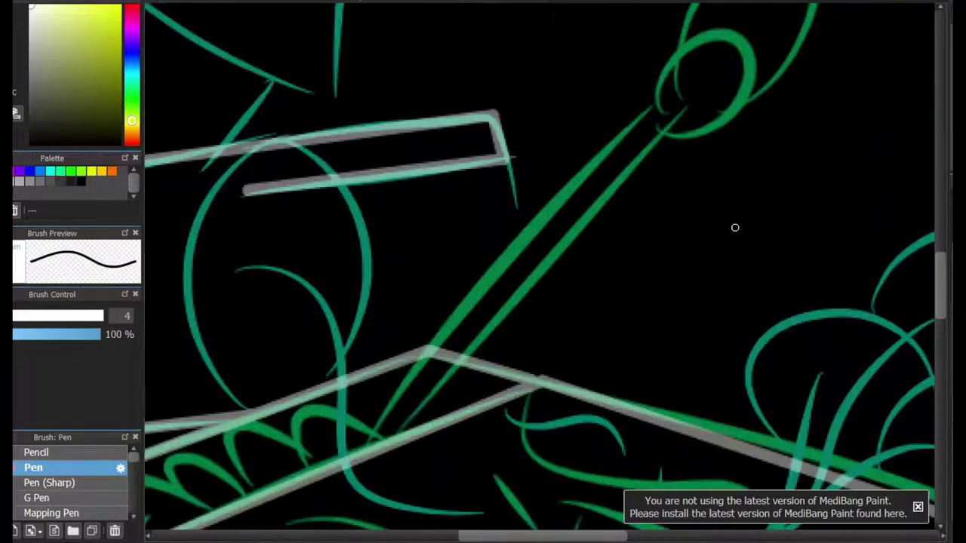
shift+click(678, 91)
shift+click(402, 443)
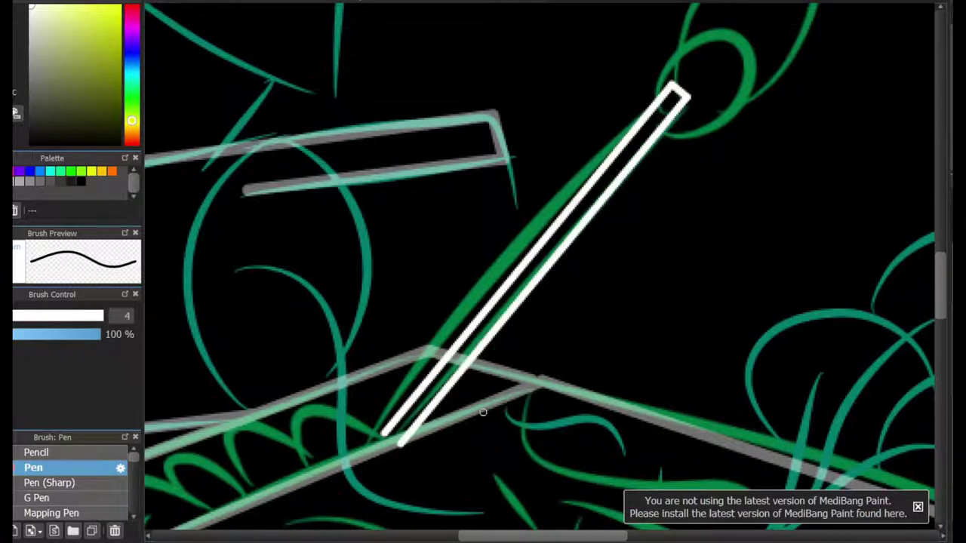
Ink the C4 box's near vertical corner edge and the side and back edges of its top face with straight lines
mouse_move(470, 38)
mouse_down()
mouse_move(591, 58)
mouse_move(660, 195)
mouse_up()
scroll(658, 194, down, 4)
scroll(659, 194, up, 2)
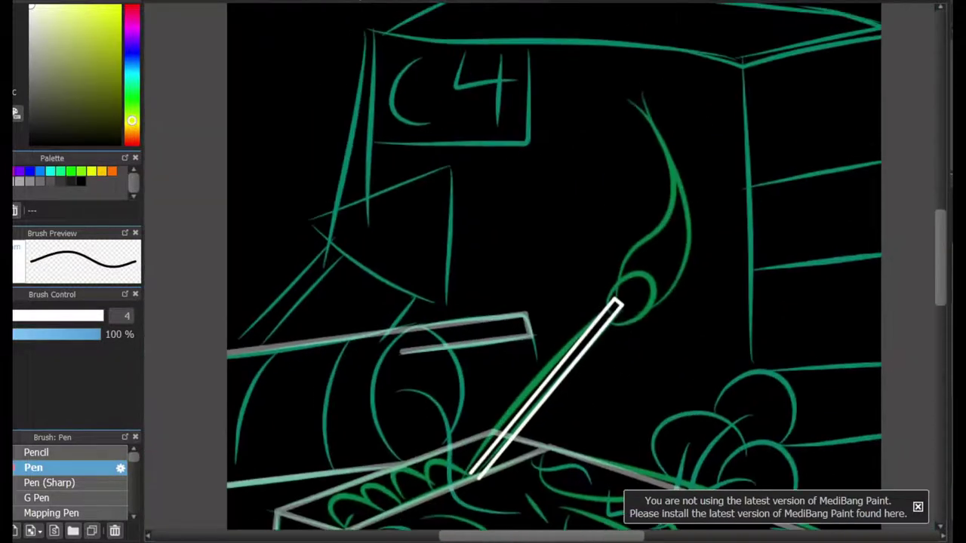
shift+click(743, 59)
shift+click(897, 23)
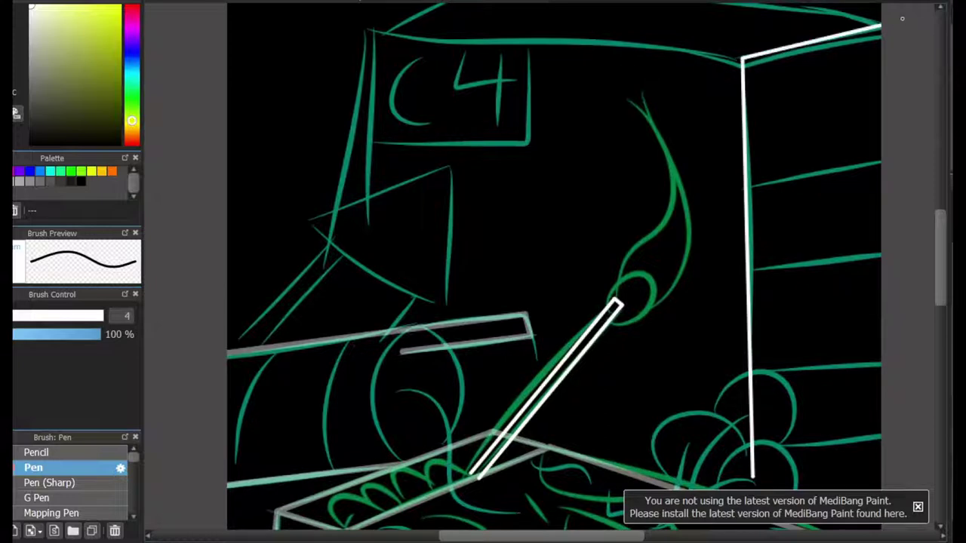
scroll(798, 172, up, 3)
shift+click(477, 103)
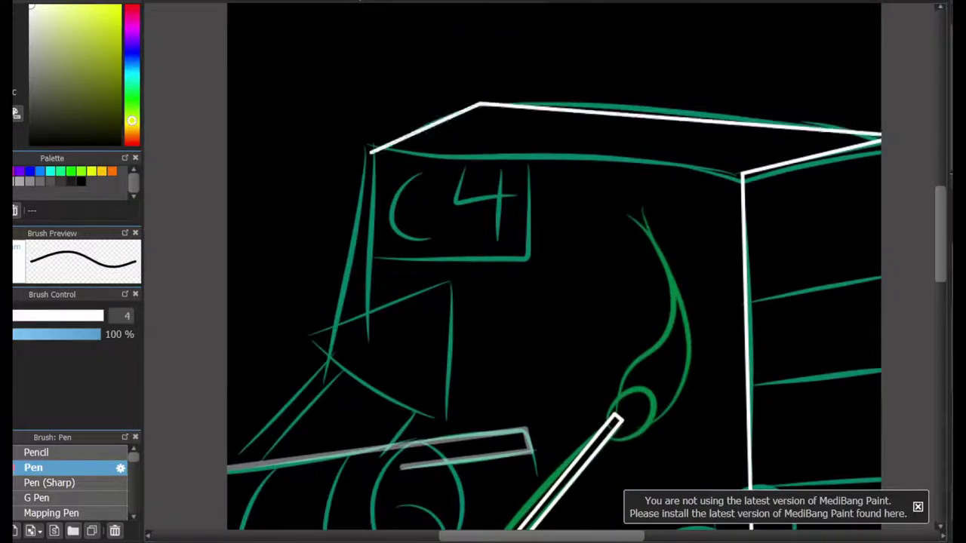
shift+click(370, 151)
Ink the C4 box's far-left vertical edge from the top face's corner down to the matchbox
scroll(370, 151, down, 3)
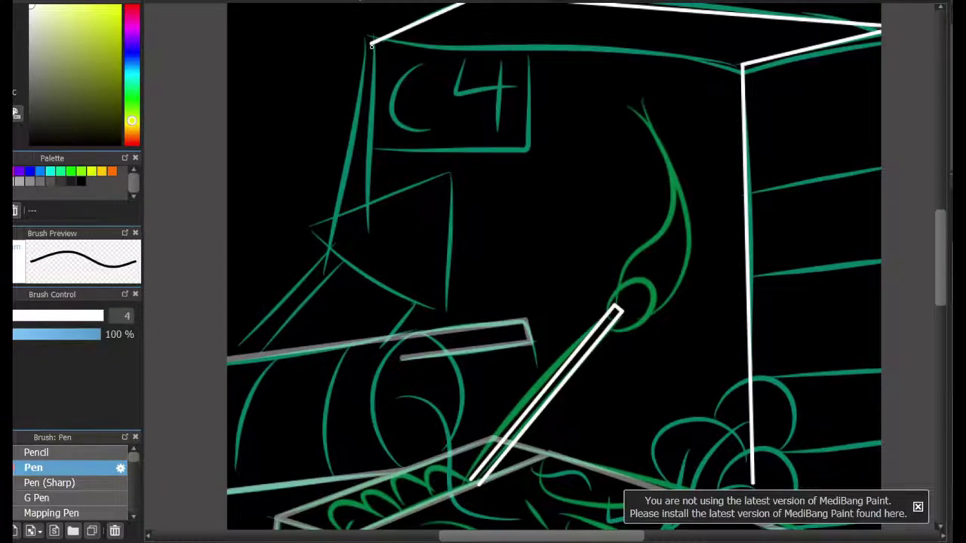
scroll(382, 91, up, 2)
drag(399, 62, 354, 339)
scroll(317, 303, up, 2)
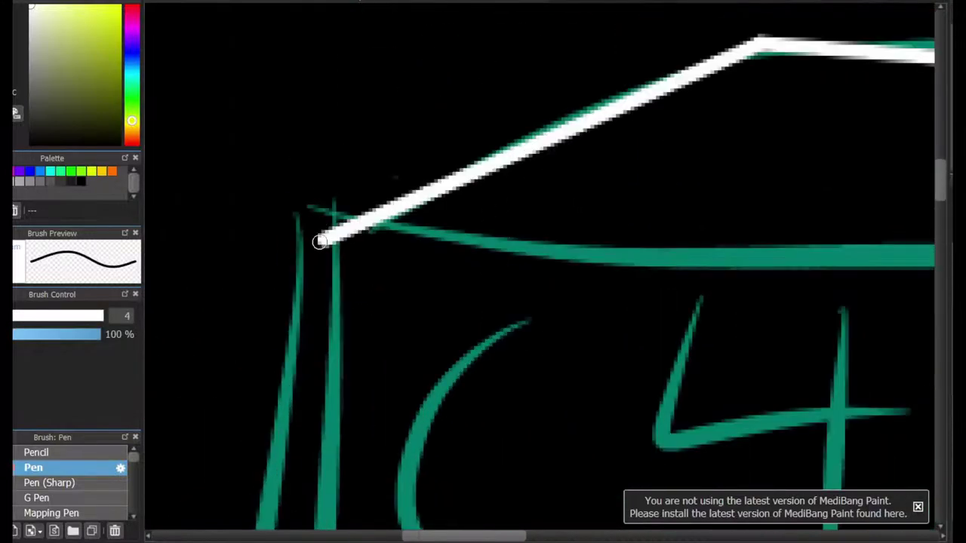
scroll(776, 180, down, 3)
drag(648, 452, 519, 117)
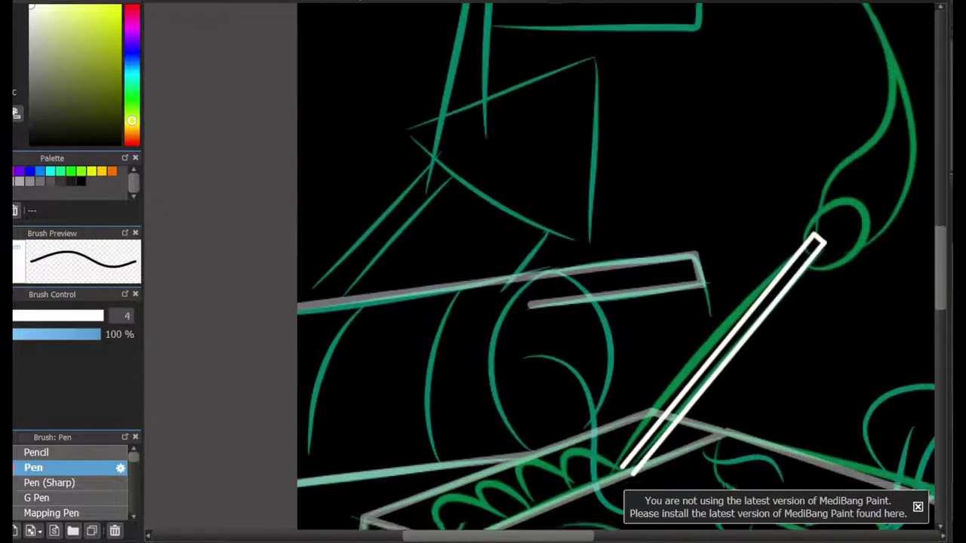
shift+click(478, 491)
scroll(577, 350, down, 2)
Ink the straight edges of the triangular shape above the cylinder, its short connecting line and the long slanted line to the canvas border
drag(577, 350, 455, 349)
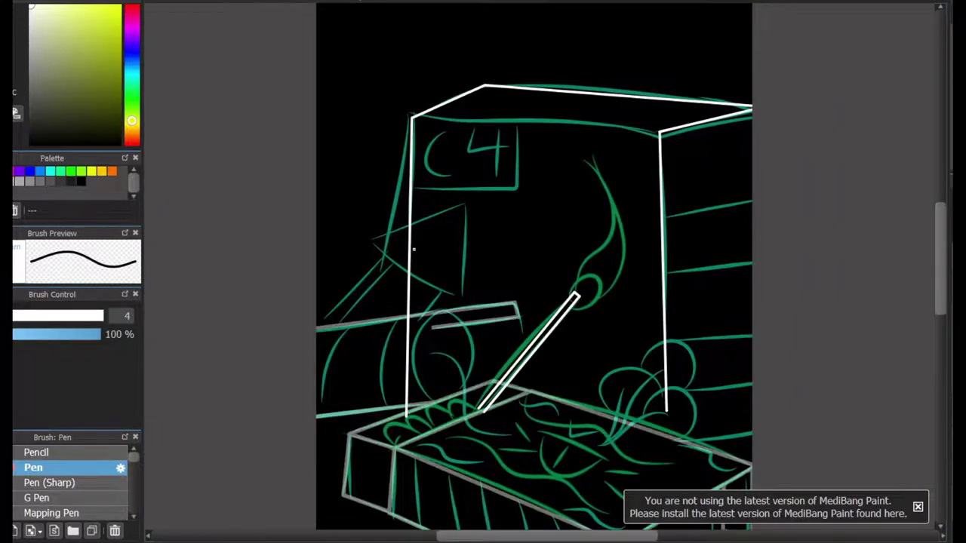
scroll(410, 244, up, 3)
click(592, 125)
double_click(581, 411)
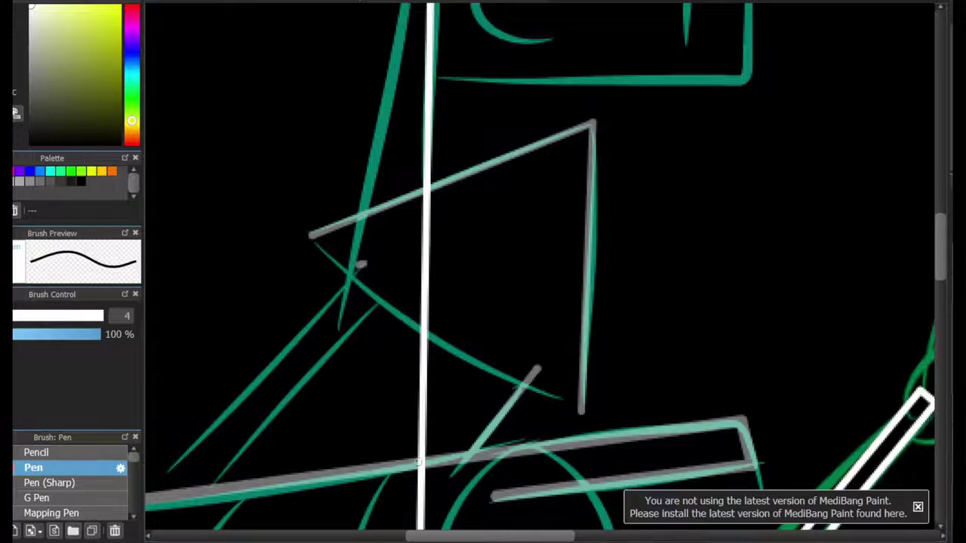
drag(417, 462, 474, 462)
shift+click(205, 501)
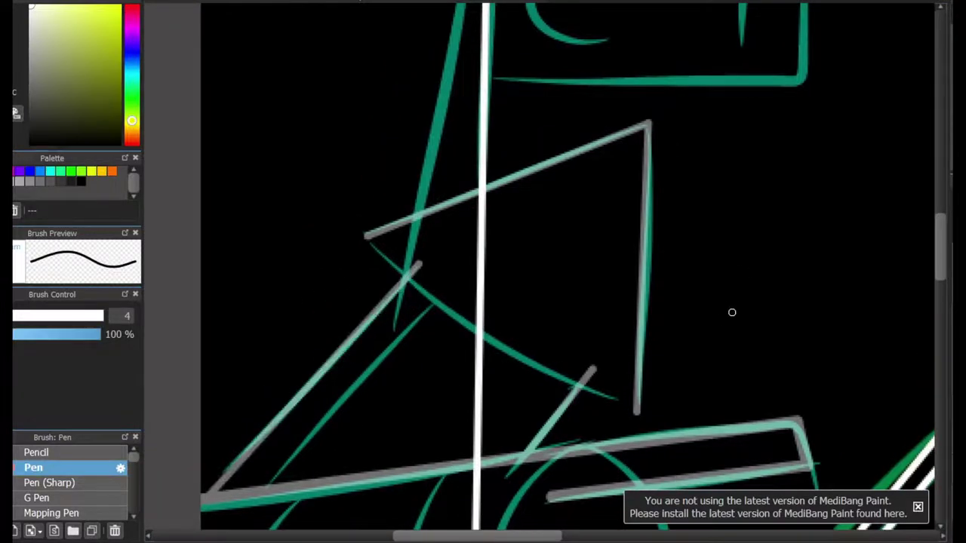
Ink the three straight edges of the stacked round sticks behind the matchbox, running out to the canvas border
scroll(732, 240, down, 2)
drag(732, 240, 392, 147)
scroll(698, 384, up, 2)
scroll(652, 234, down, 2)
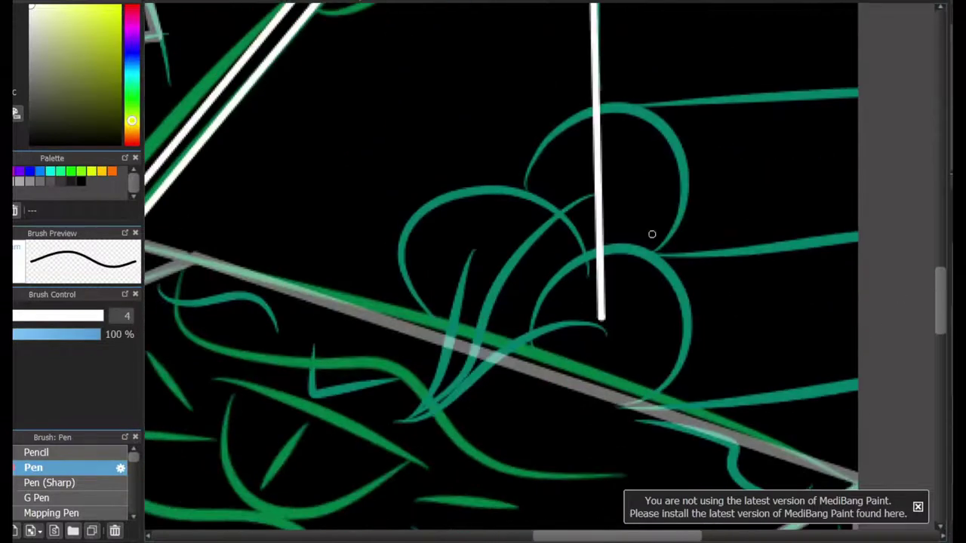
click(896, 239)
click(901, 384)
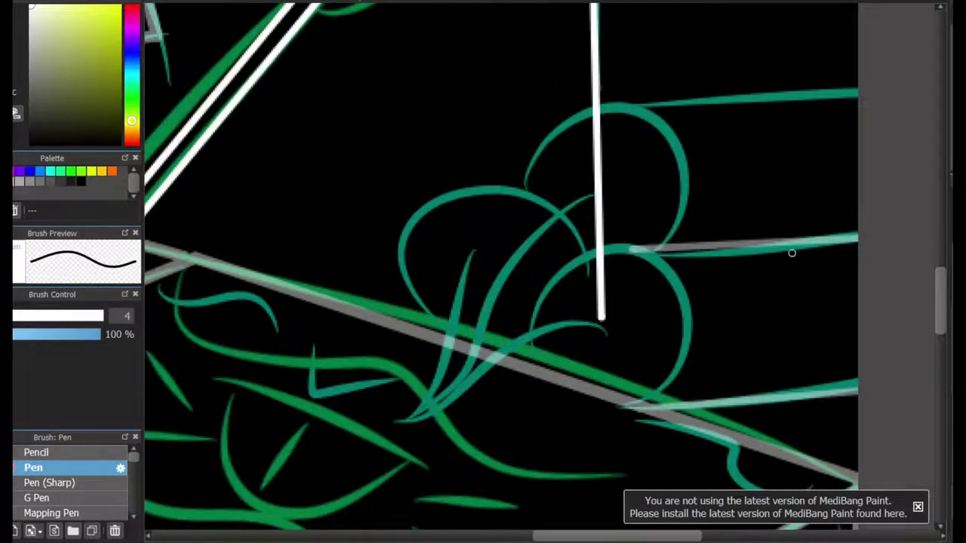
click(894, 91)
Ink the front edge of the C4 box's top face with a straight line between its two front corners
mouse_move(483, 188)
mouse_down()
mouse_move(539, 208)
mouse_move(754, 520)
mouse_up()
mouse_move(377, 37)
mouse_down()
mouse_move(587, 408)
mouse_move(392, 501)
mouse_move(428, 501)
mouse_up()
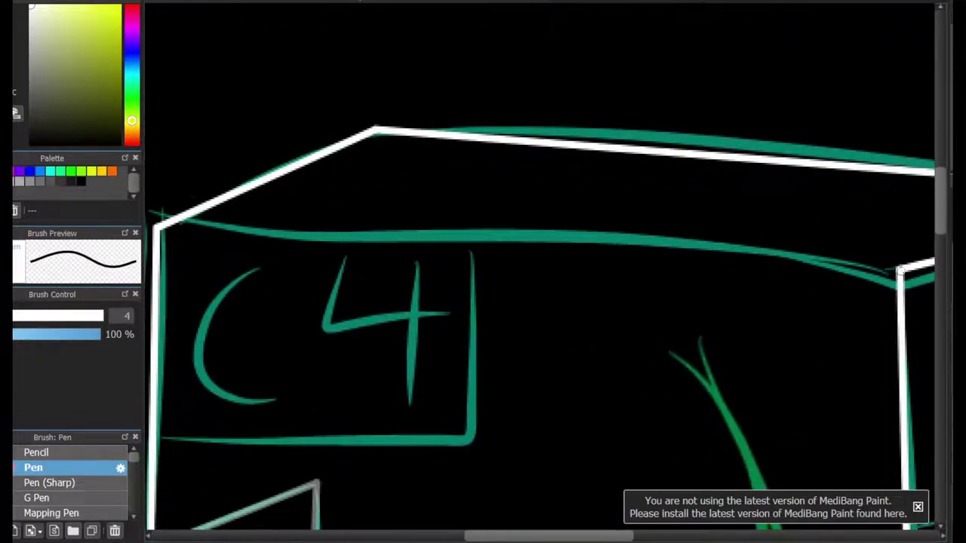
click(898, 269)
click(158, 226)
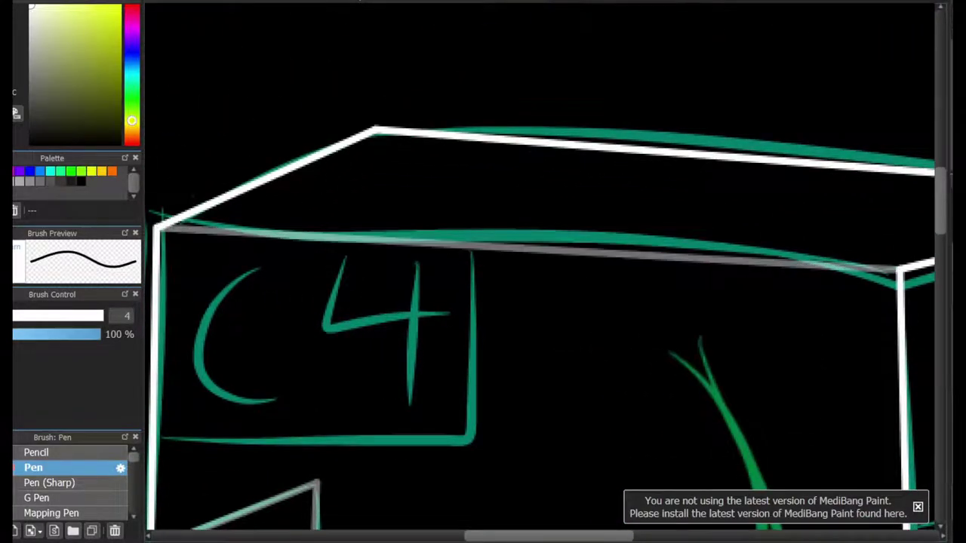
Ink two curved lines on the C4 box's narrow side, an upper arch and a lower downward bow, redrawing the arch once
mouse_move(890, 471)
mouse_down()
mouse_move(436, 279)
mouse_move(729, 188)
mouse_up()
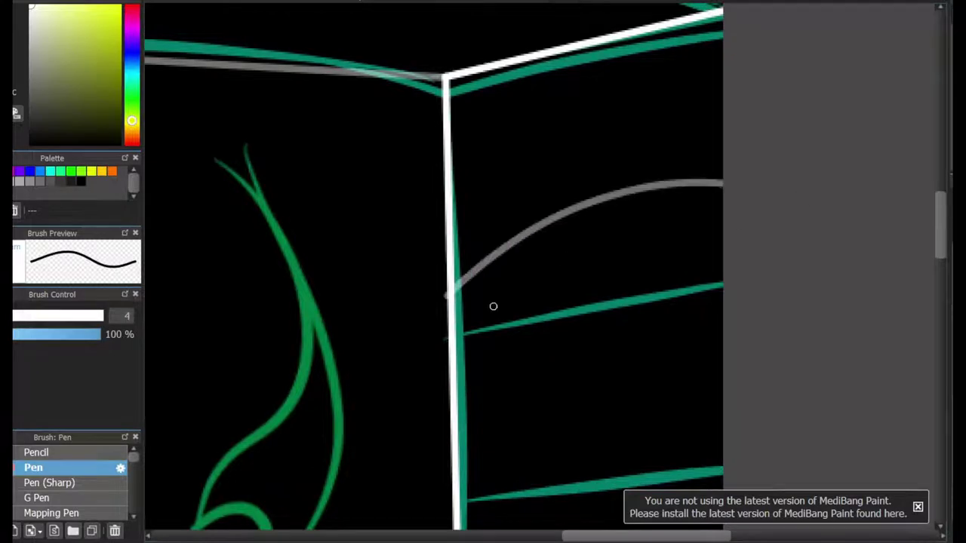
key(ctrl+z)
drag(453, 273, 728, 226)
drag(938, 208, 939, 227)
drag(461, 370, 740, 361)
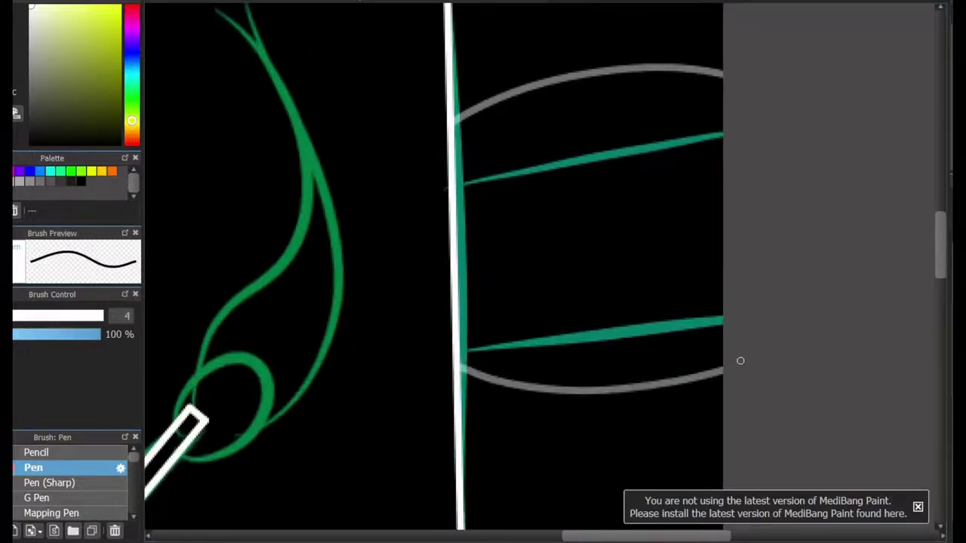
Erase the C4 box's left vertical edge where it crosses the triangular shape and the cylinder, using a size 24 eraser
scroll(543, 347, down, 4)
scroll(408, 421, up, 2)
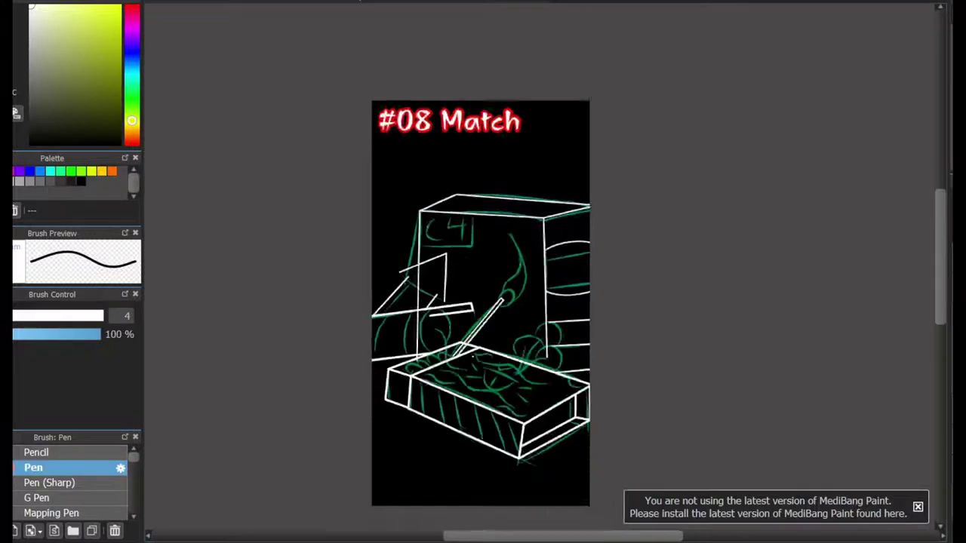
scroll(494, 271, up, 3)
click(53, 482)
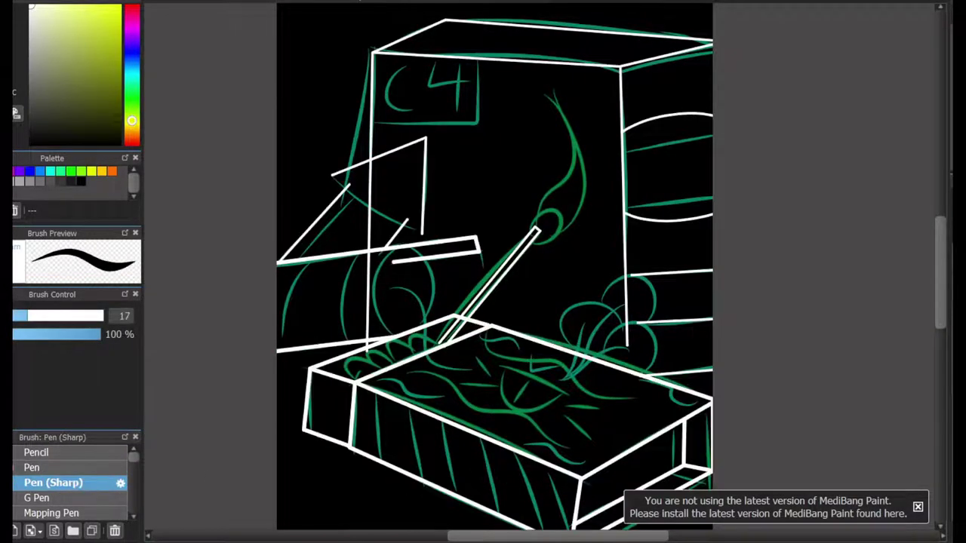
scroll(354, 323, up, 4)
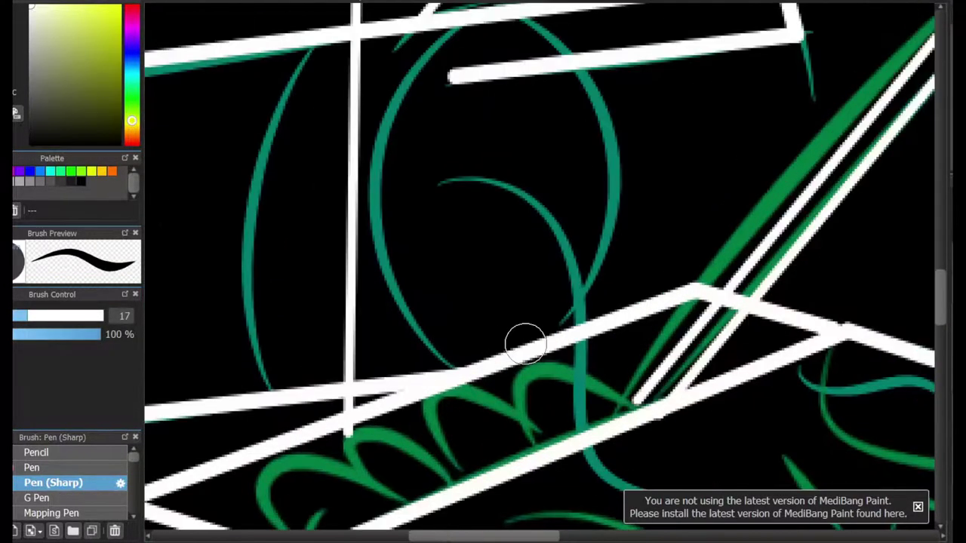
key(e)
click(34, 468)
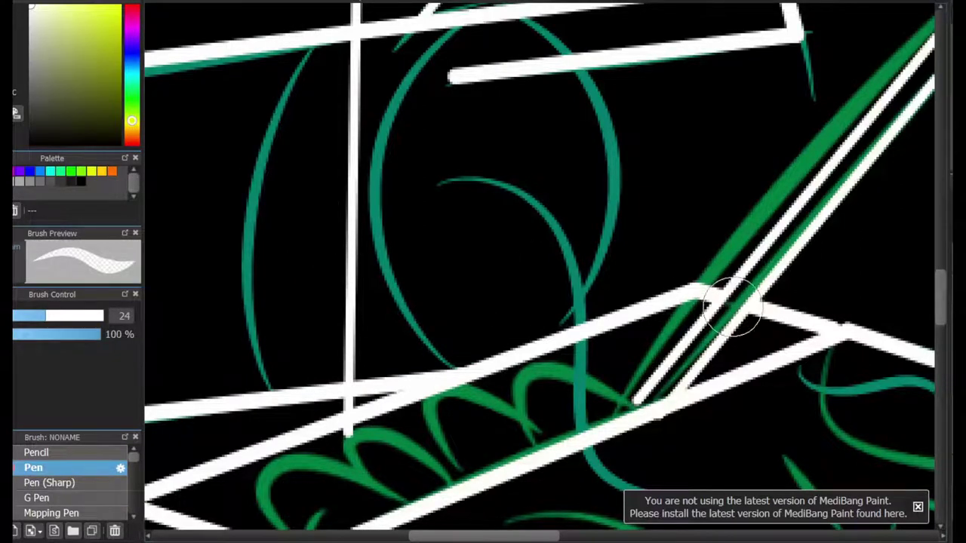
drag(504, 45, 574, 494)
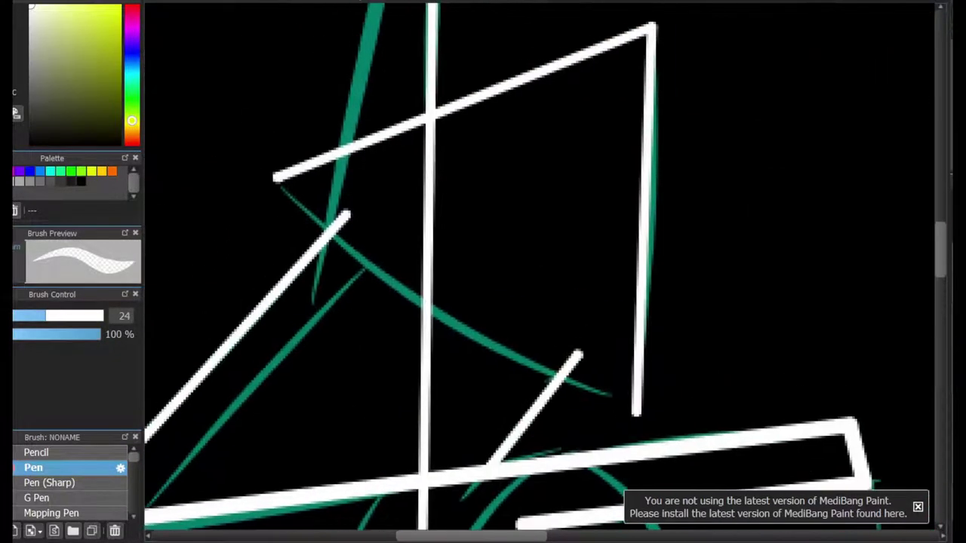
drag(890, 521, 174, 23)
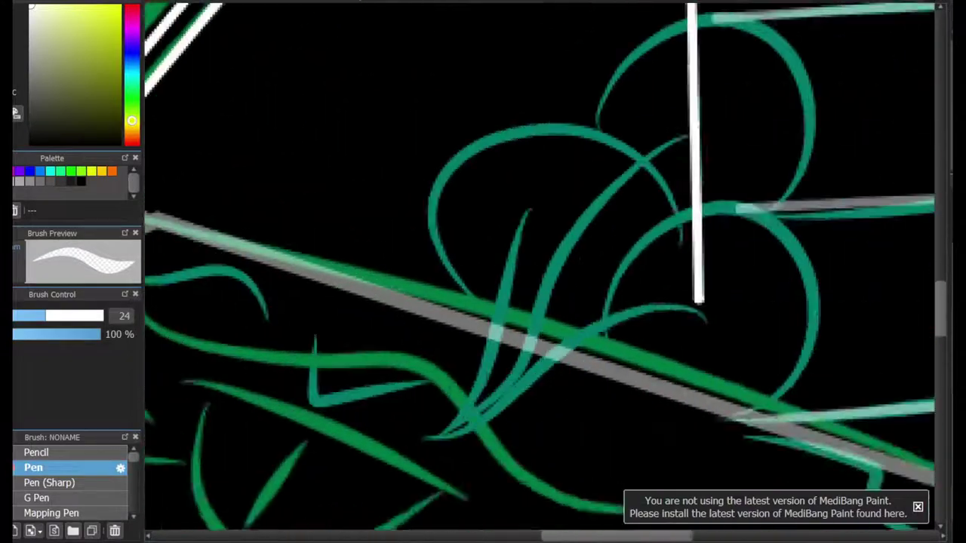
drag(800, 98, 693, 313)
scroll(540, 271, down, 2)
scroll(596, 460, up, 2)
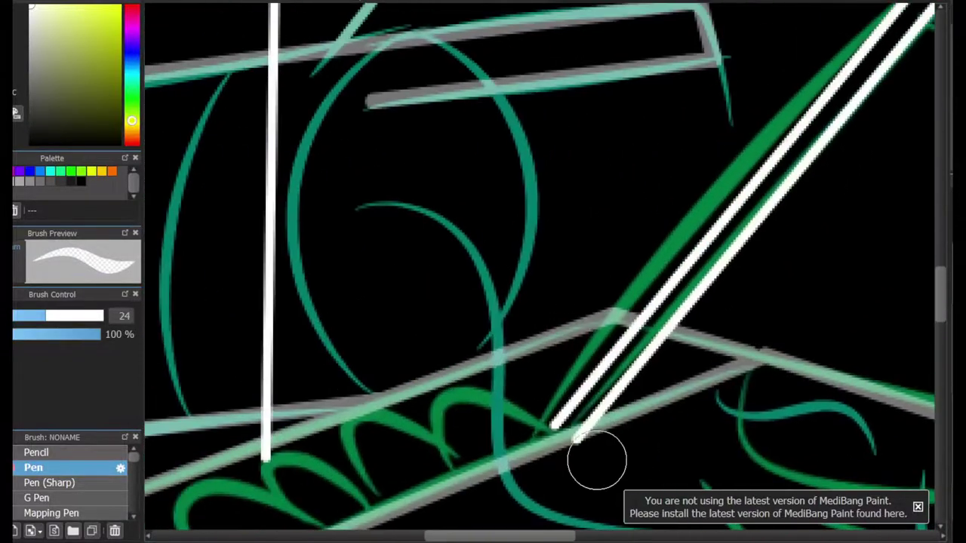
drag(262, 70, 276, 69)
mouse_move(273, 130)
mouse_down()
mouse_move(290, 373)
mouse_move(472, 525)
mouse_up()
mouse_move(472, 129)
mouse_down()
mouse_move(457, 449)
mouse_move(749, 254)
mouse_move(522, 46)
mouse_up()
drag(521, 341, 532, 115)
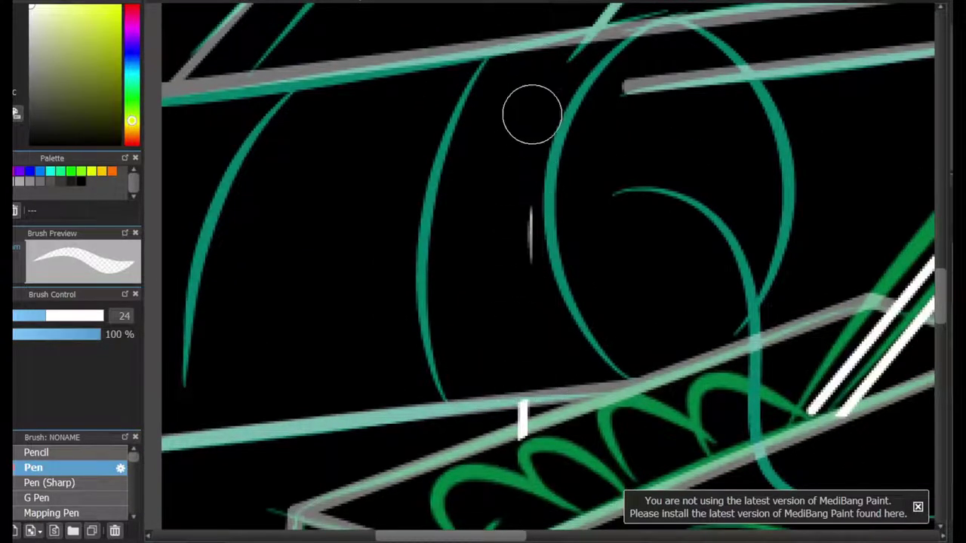
Erase the short line closing the match stick's upper end inside the match head
scroll(744, 172, down, 2)
scroll(560, 390, up, 4)
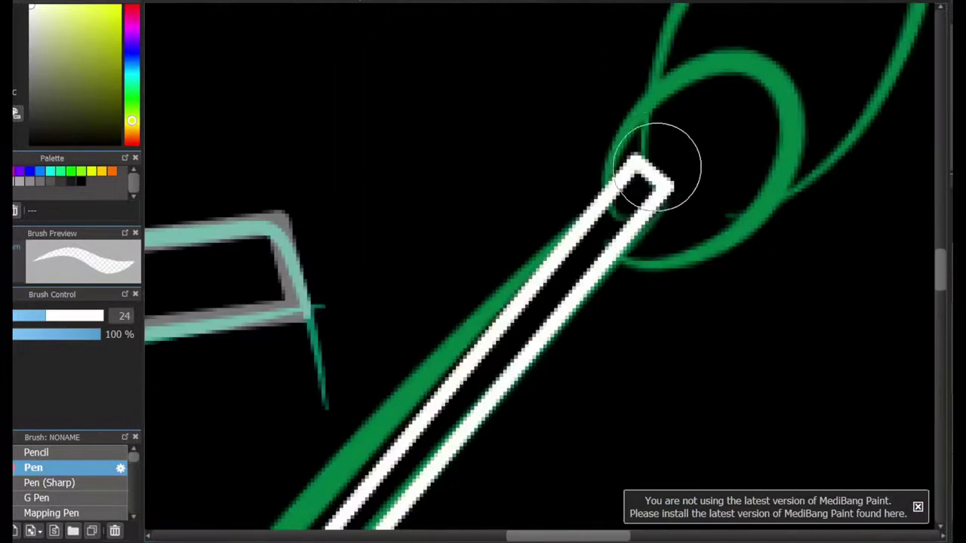
scroll(701, 179, down, 4)
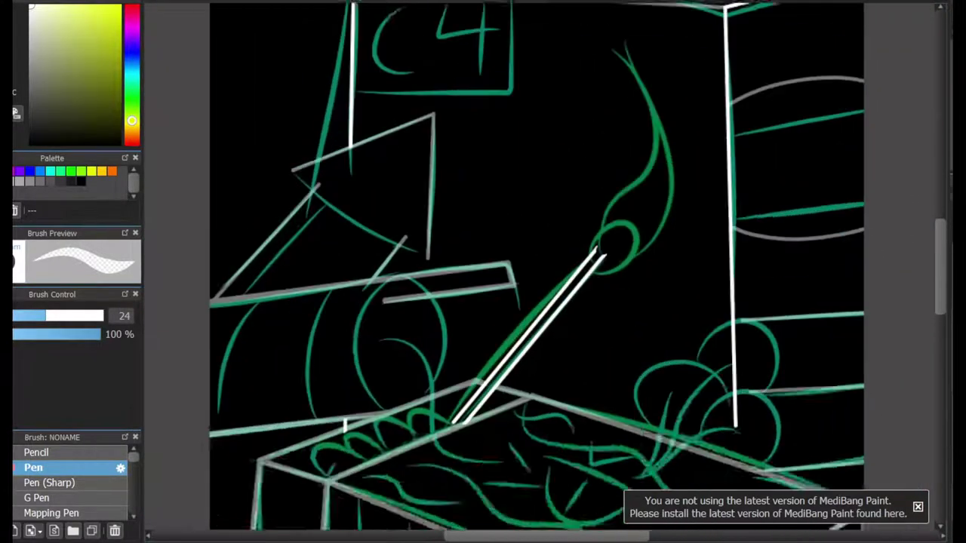
Erase the lower part of the C4 box's near vertical edge where it overlaps the round stick ends
drag(707, 431, 730, 306)
scroll(731, 305, up, 3)
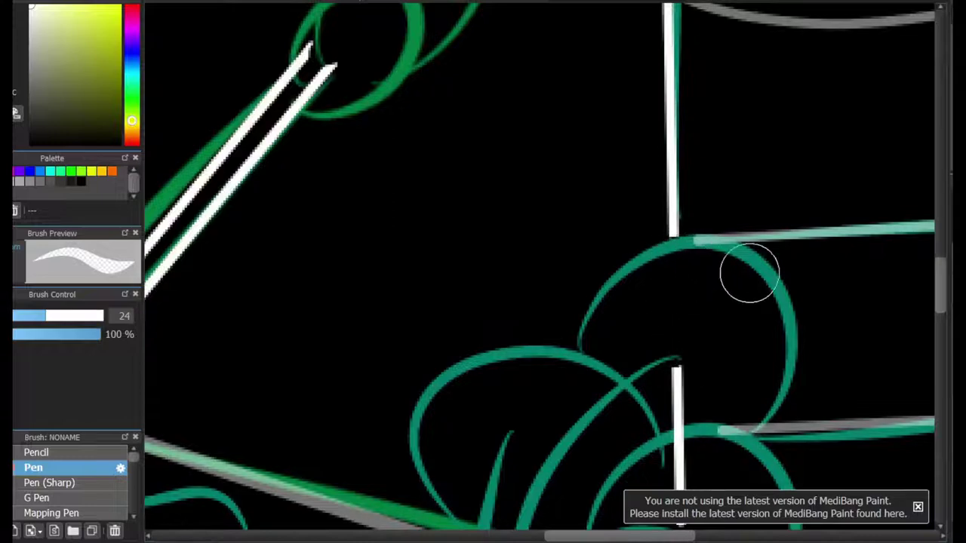
scroll(671, 168, down, 3)
scroll(662, 197, down, 5)
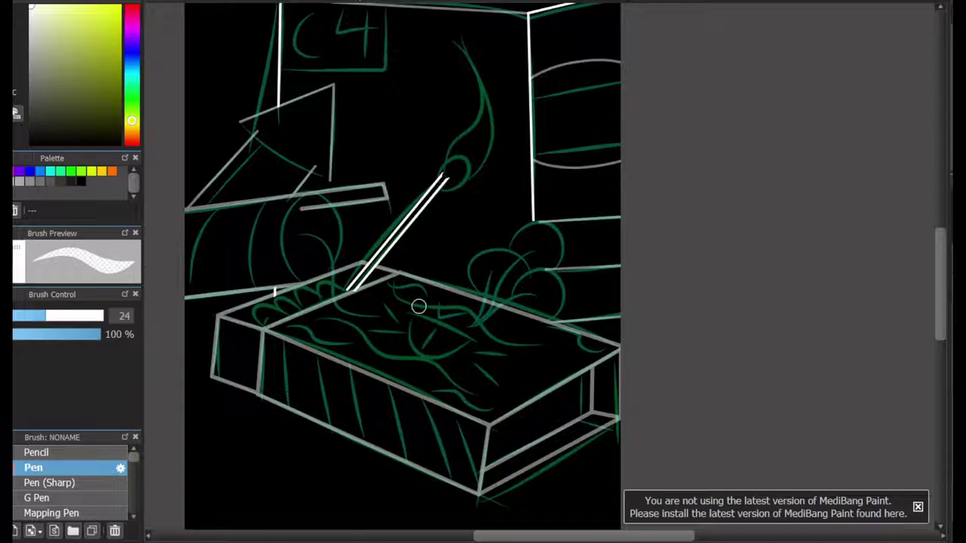
Ink the triangular shape's curved lower edge with the Pen (Sharp) at size 17 and erase the overshooting ends
scroll(419, 305, down, 2)
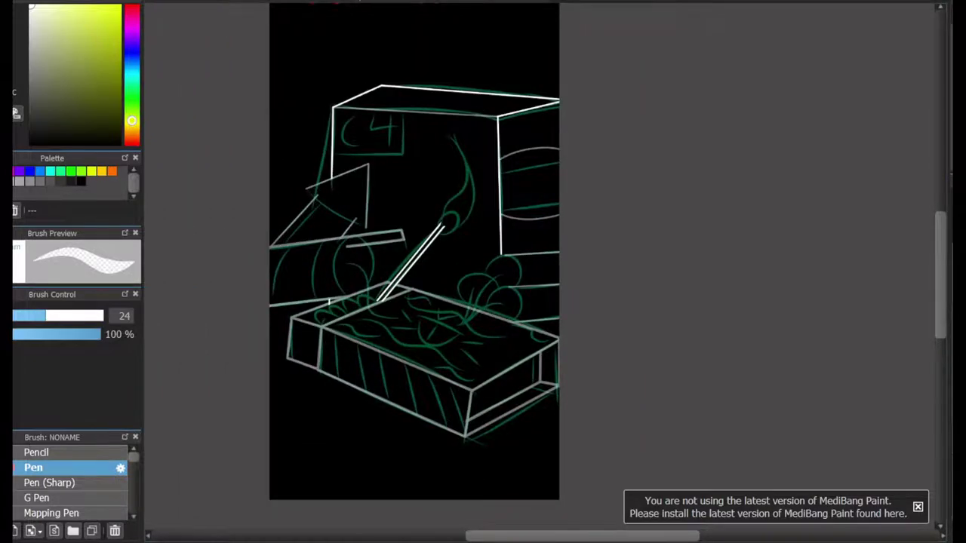
scroll(335, 161, up, 5)
scroll(331, 373, up, 1)
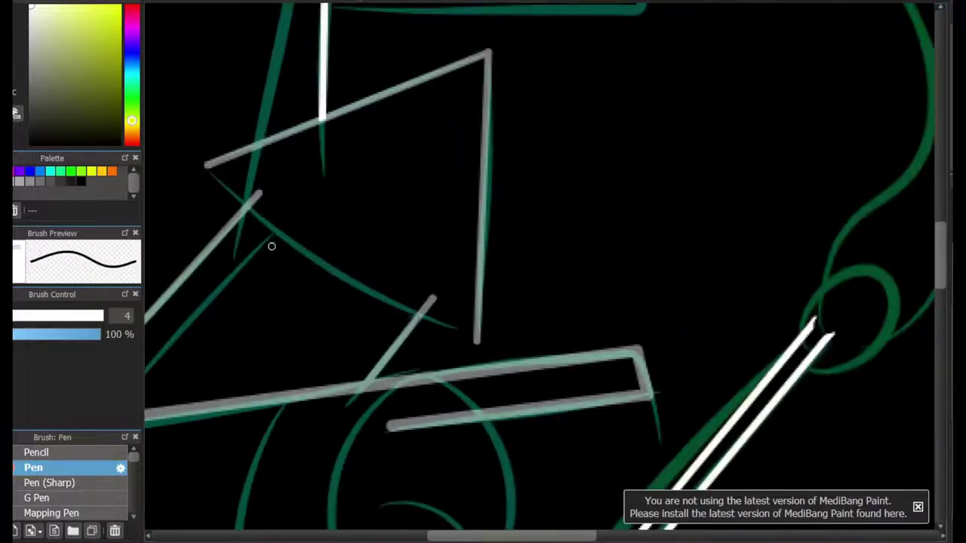
drag(207, 165, 428, 325)
key(ctrl+z)
click(55, 482)
drag(208, 167, 456, 336)
key(ctrl+z)
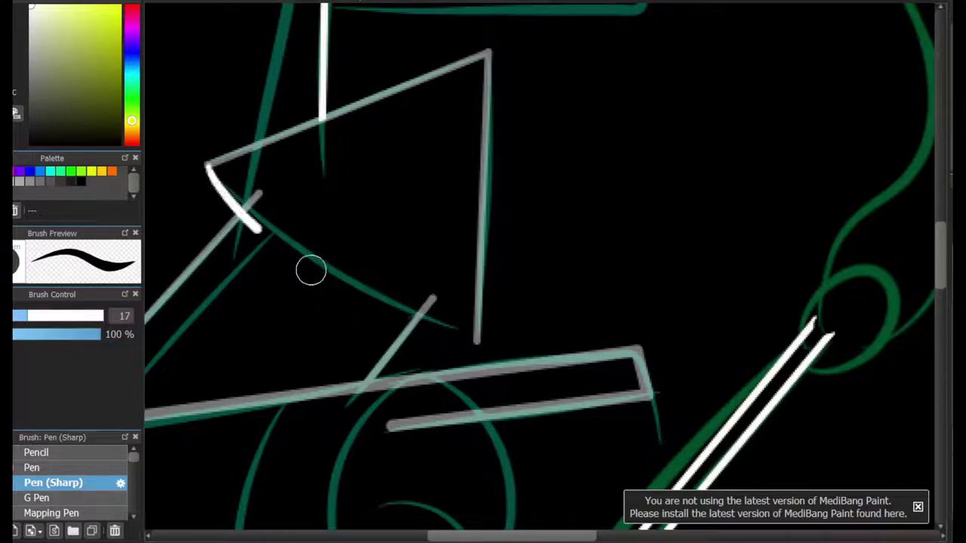
drag(311, 270, 460, 332)
key(ctrl+z)
key(ctrl+z)
mouse_move(207, 165)
mouse_down()
mouse_move(461, 347)
mouse_move(444, 352)
mouse_move(432, 345)
mouse_move(493, 349)
mouse_up()
key(ctrl+z)
key(ctrl+z)
key(ctrl+z)
mouse_move(198, 142)
mouse_down()
mouse_move(254, 239)
mouse_move(492, 353)
mouse_move(502, 343)
mouse_up()
key(ctrl+z)
key(e)
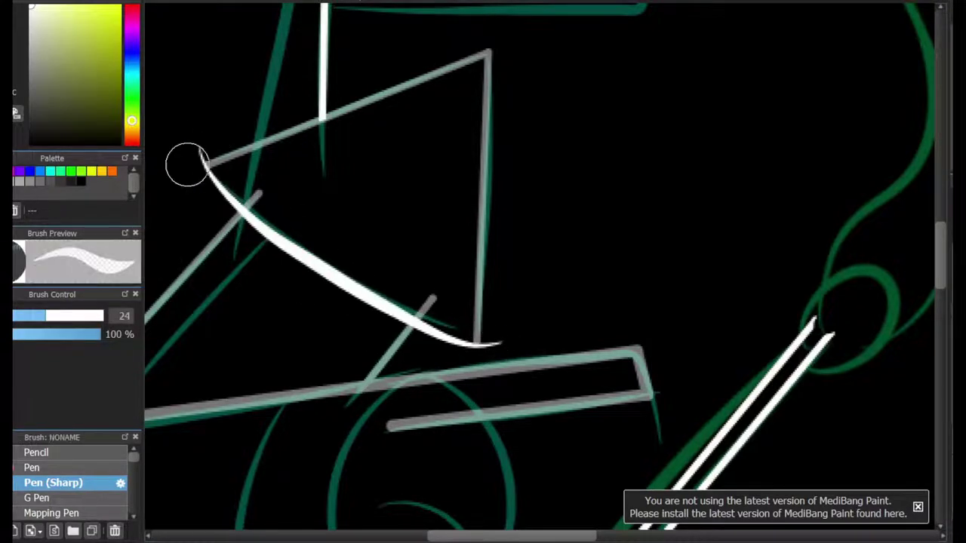
key(b)
Ink the round end of the large stick behind the matchbox's left side, erasing the part crossing the flat bar
drag(940, 237, 940, 272)
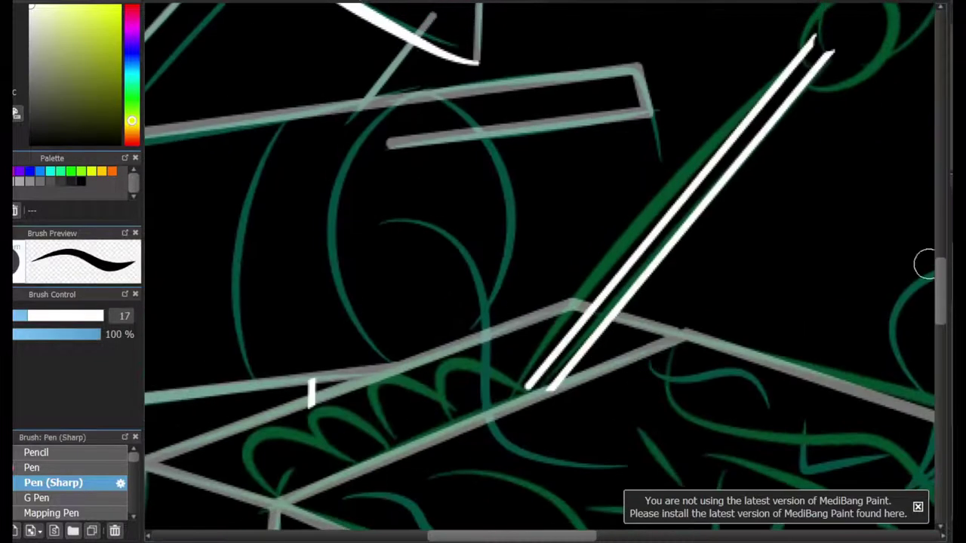
mouse_move(396, 100)
mouse_down()
mouse_move(365, 339)
mouse_move(335, 272)
mouse_move(494, 123)
mouse_move(445, 97)
mouse_move(463, 129)
mouse_up()
key(ctrl+z)
key(e)
key(b)
Ink the lowest of the three round stick ends behind the matchbox's far edge
mouse_move(905, 227)
mouse_down()
mouse_move(816, 158)
mouse_move(372, 192)
mouse_up()
mouse_move(491, 416)
mouse_down()
mouse_move(589, 425)
mouse_move(636, 388)
mouse_move(596, 446)
mouse_up()
key(ctrl+z)
key(ctrl+z)
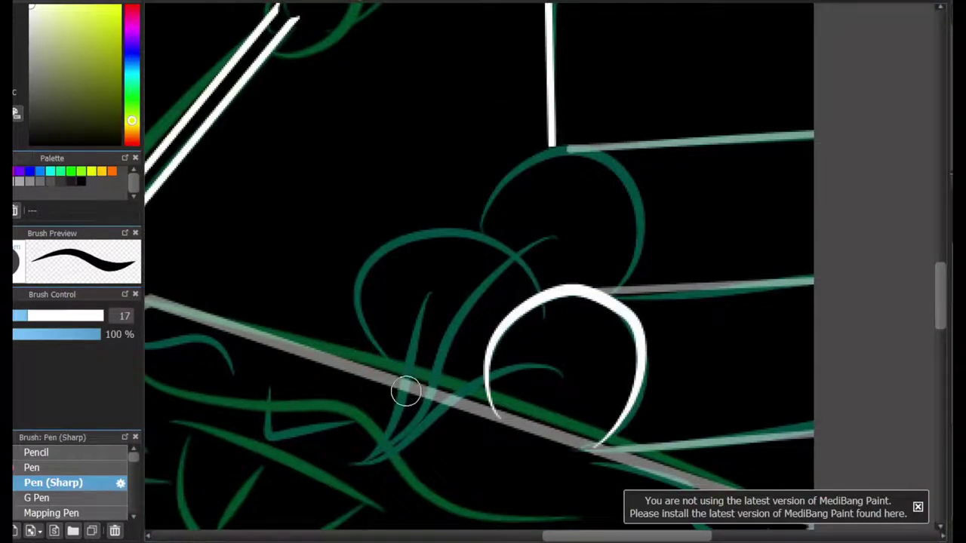
key(ctrl+z)
Ink the left and upper round stick ends so they meet the lowest one, and trim the overlapping stroke tip
mouse_move(406, 390)
mouse_down()
mouse_move(532, 301)
mouse_move(532, 311)
mouse_up()
mouse_move(485, 246)
mouse_down()
mouse_move(610, 207)
mouse_move(613, 285)
mouse_up()
key(ctrl+z)
mouse_move(483, 246)
mouse_down()
mouse_move(509, 166)
mouse_move(600, 285)
mouse_up()
drag(560, 370, 356, 462)
key(ctrl+z)
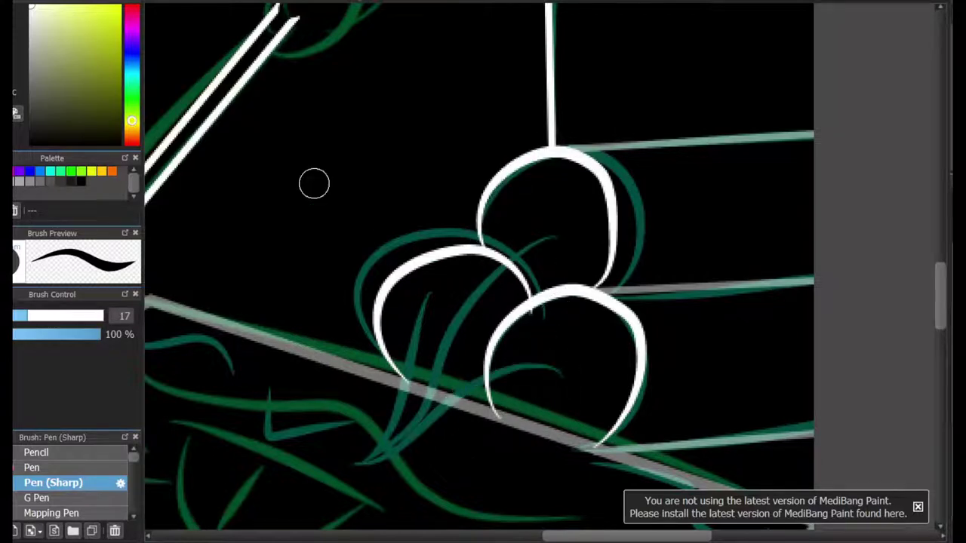
key(e)
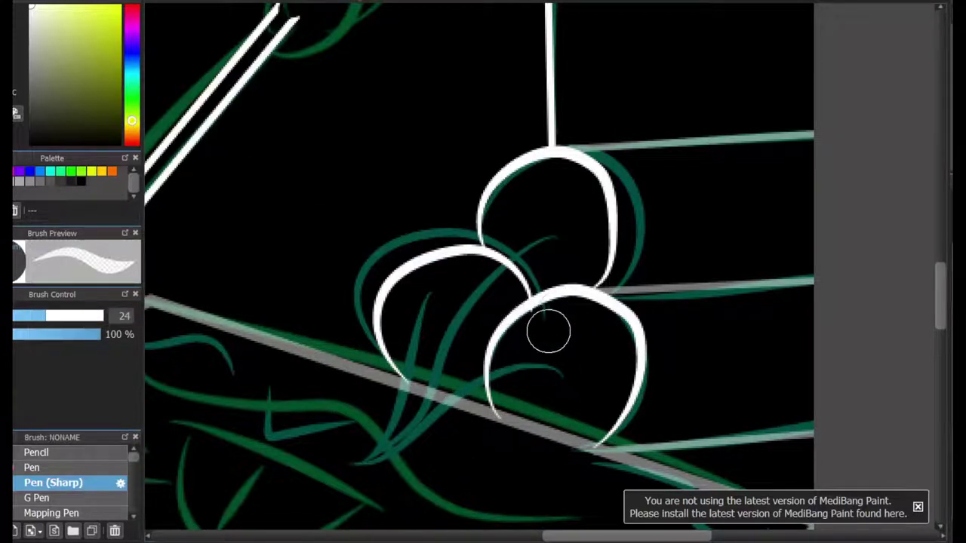
key(b)
Ink the C4 lettering on the box along with the lower and right edges of its label
drag(450, 185, 377, 511)
drag(219, 408, 913, 138)
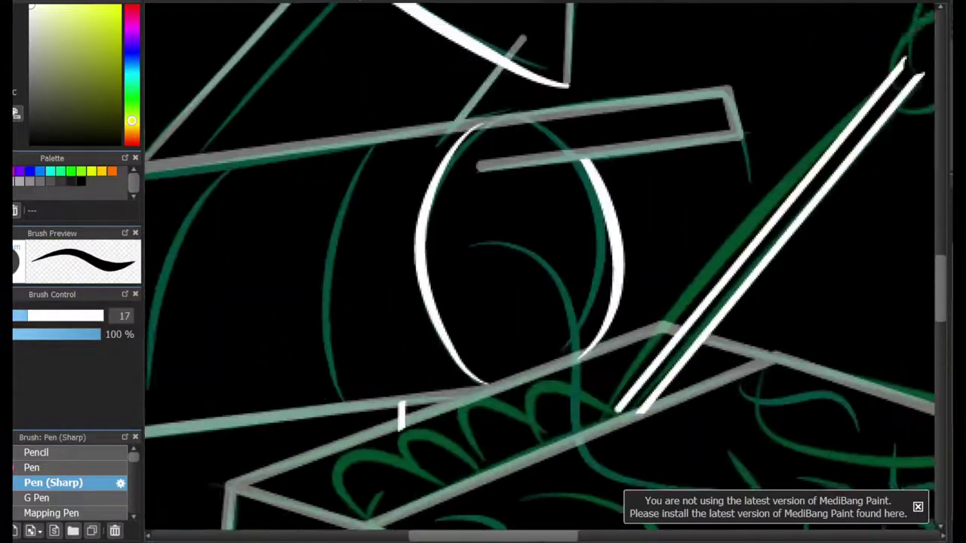
drag(483, 475, 528, 57)
mouse_move(558, 166)
mouse_down()
mouse_move(378, 355)
mouse_move(400, 309)
mouse_up()
mouse_move(362, 113)
mouse_down()
mouse_move(658, 363)
mouse_move(722, 476)
mouse_up()
mouse_move(664, 11)
mouse_down()
mouse_move(325, 527)
mouse_move(404, 516)
mouse_move(404, 527)
mouse_up()
mouse_move(362, 154)
mouse_down()
mouse_move(294, 222)
mouse_move(372, 261)
mouse_up()
key(ctrl+z)
mouse_move(377, 157)
mouse_down()
mouse_move(293, 255)
mouse_move(386, 284)
mouse_up()
drag(437, 157, 542, 222)
drag(499, 155, 483, 294)
mouse_move(258, 329)
mouse_down()
mouse_move(530, 344)
mouse_move(557, 292)
mouse_move(566, 181)
mouse_move(583, 262)
mouse_up()
drag(612, 160, 630, 237)
Ink three short wavy lines on the matchbox top, two along the near long edge and one at the far right corner
mouse_move(581, 468)
mouse_down()
mouse_move(420, 60)
mouse_move(457, 118)
mouse_up()
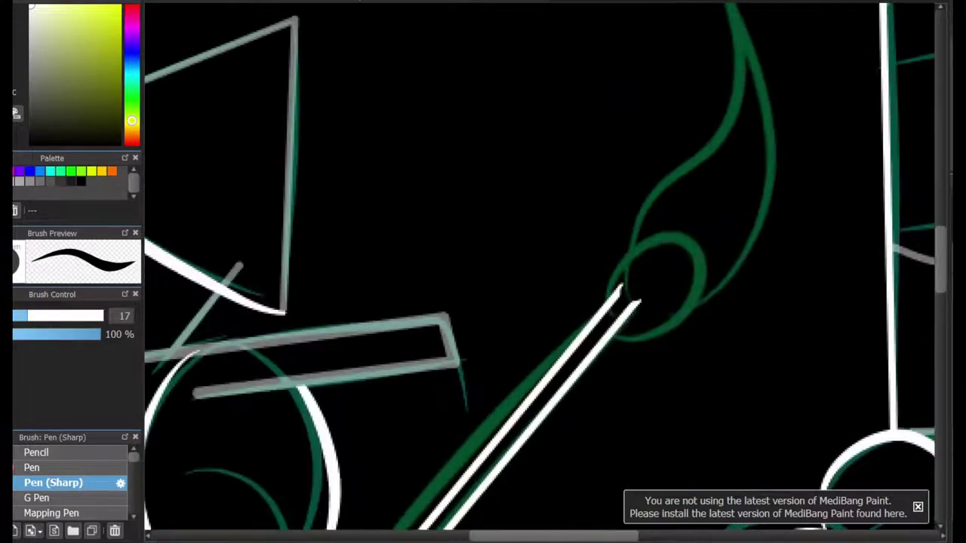
scroll(227, 217, down, 5)
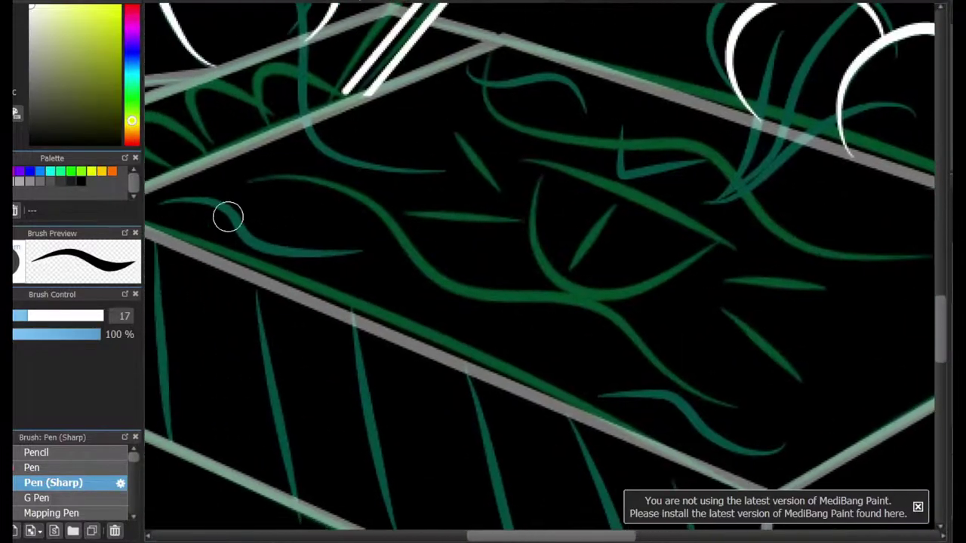
drag(237, 240, 302, 252)
mouse_move(768, 462)
mouse_down()
mouse_move(684, 431)
mouse_move(658, 389)
mouse_up()
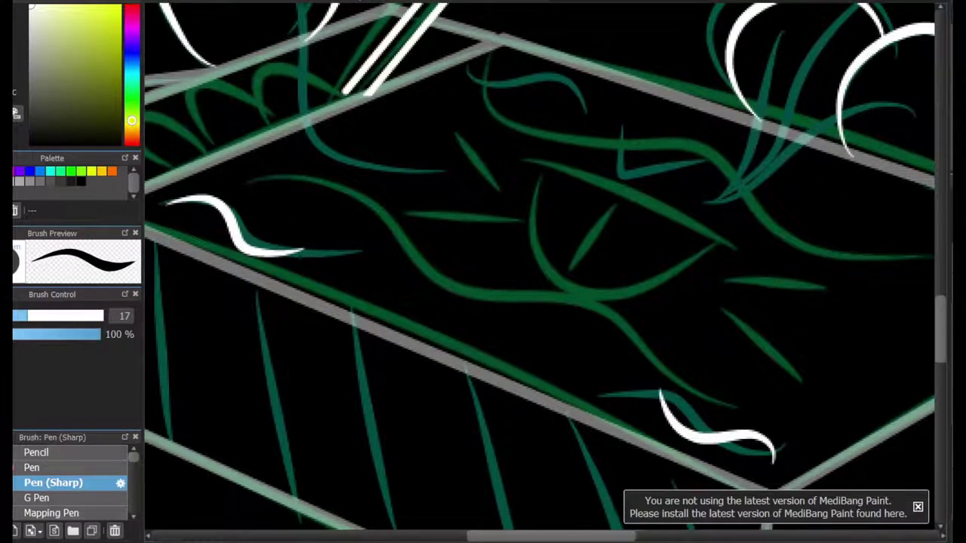
scroll(826, 326, right, 1)
scroll(755, 352, right, 1)
drag(909, 268, 770, 218)
key(ctrl+z)
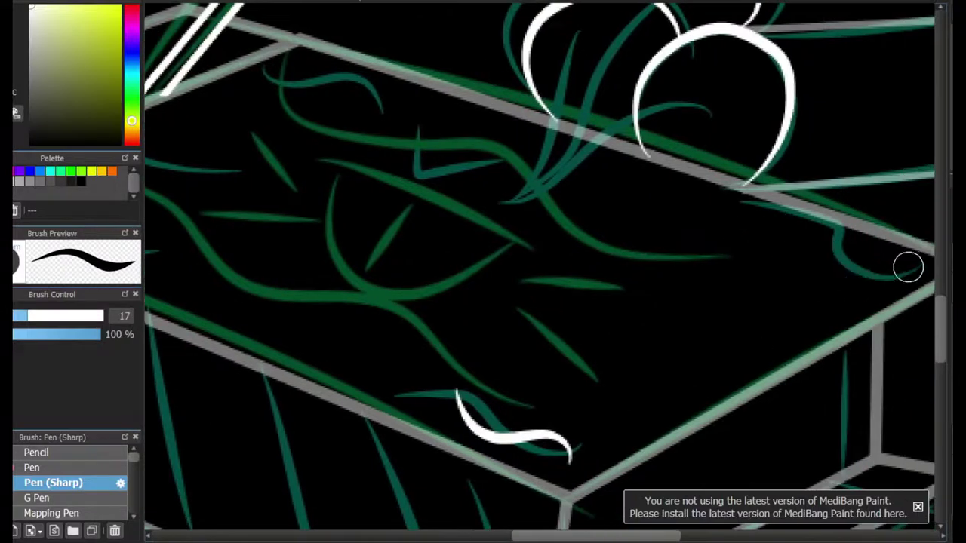
drag(912, 270, 755, 221)
Ink the short wave near the matchbox top's back corner and the two long wavy lines framing the eye design
mouse_move(296, 56)
mouse_down()
mouse_move(386, 88)
mouse_move(651, 241)
mouse_up()
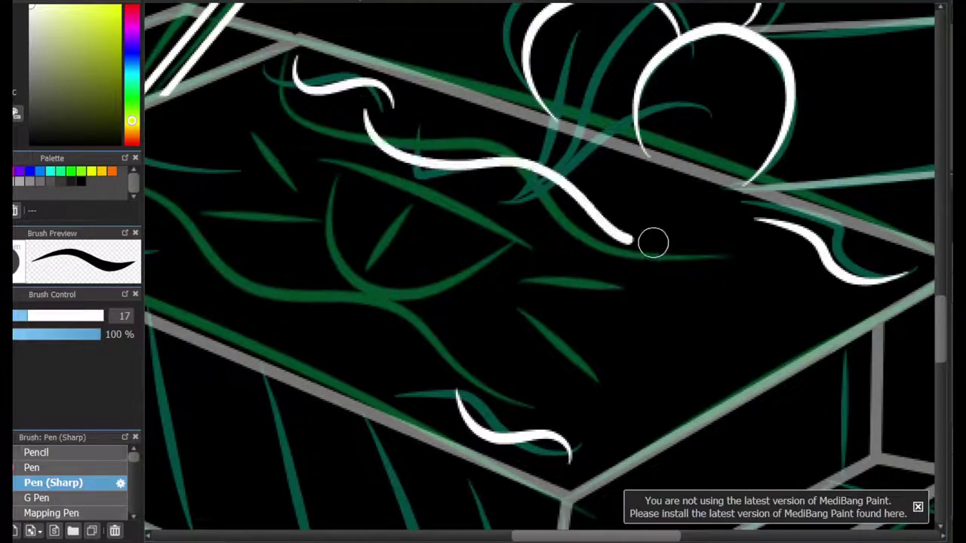
key(ctrl+z)
drag(366, 113, 736, 240)
scroll(472, 285, left, 3)
mouse_move(345, 226)
mouse_down()
mouse_move(541, 332)
mouse_move(747, 423)
mouse_move(737, 375)
mouse_move(754, 411)
mouse_up()
key(ctrl+z)
Ink the first three slanted strokes on the matchbox's long side and dismiss the update notice
drag(622, 333, 792, 186)
mouse_move(397, 92)
mouse_down()
mouse_move(421, 312)
mouse_move(408, 264)
mouse_move(421, 304)
mouse_up()
key(ctrl+z)
key(ctrl+z)
drag(490, 126, 522, 353)
drag(587, 177, 632, 396)
scroll(539, 487, right, 3)
click(917, 507)
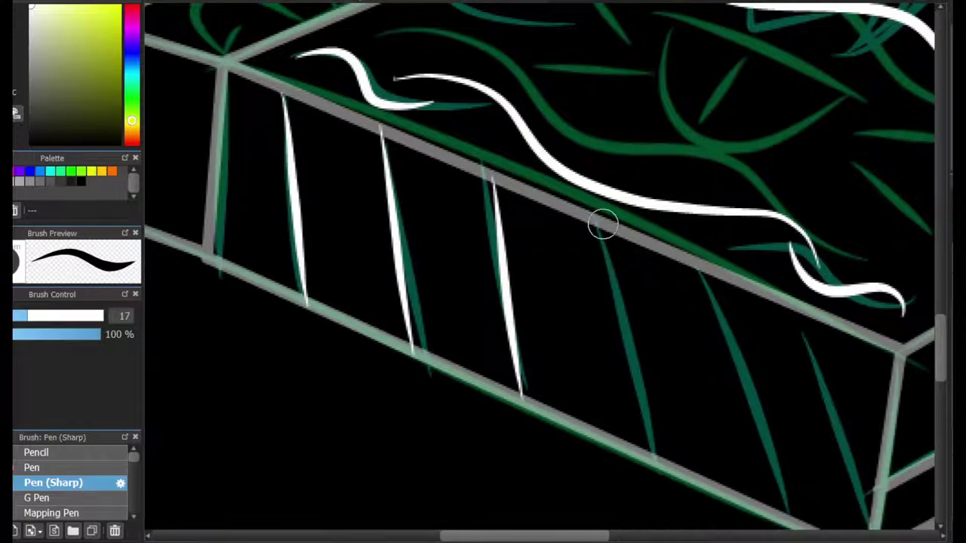
Ink the fourth and fifth slanted strokes on the matchbox's long side
key(ctrl+z)
drag(604, 224, 650, 454)
key(ctrl+z)
key(ctrl+z)
drag(709, 262, 759, 500)
key(ctrl+z)
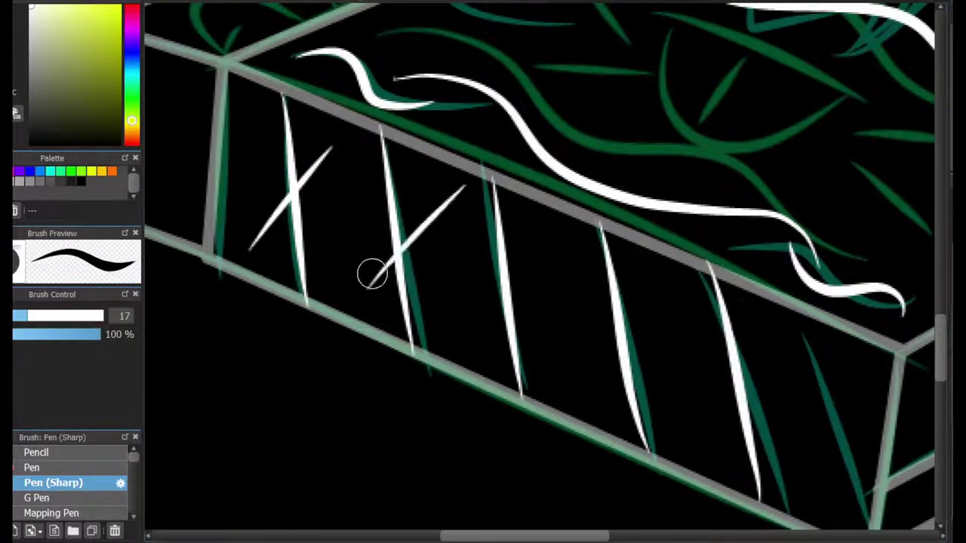
Cross the slanted strokes on the matchbox's long side with short opposite diagonals to form X marks
key(ctrl+z)
drag(344, 291, 424, 193)
drag(478, 329, 567, 220)
key(ctrl+z)
drag(473, 351, 557, 236)
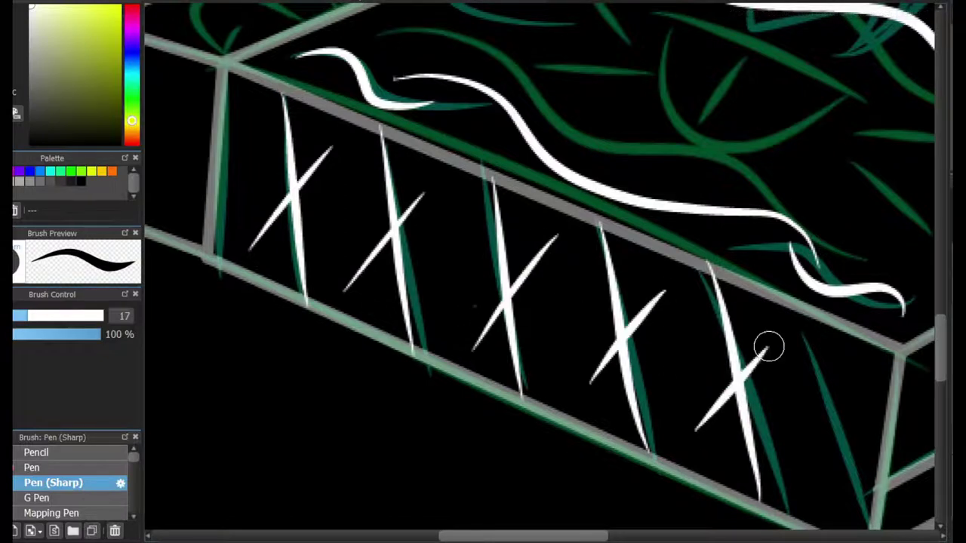
Ink the sixth slanted stroke on the long side beside the matchbox's near corner
drag(830, 323, 867, 524)
scroll(911, 329, down, 2)
key(ctrl+z)
drag(830, 247, 868, 452)
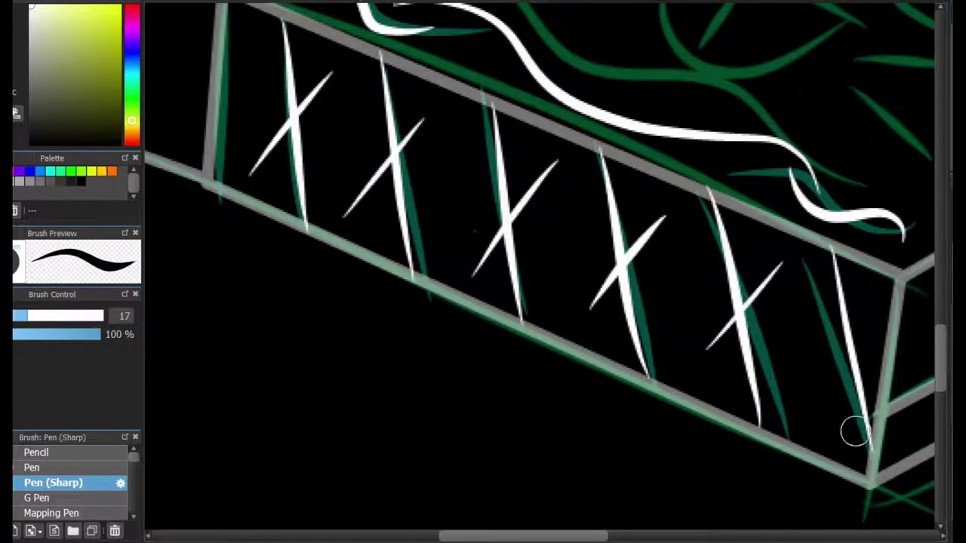
Add strokes sloping along the matchbox's long side across the X marks to complete the striker hatching
drag(474, 232, 606, 500)
drag(388, 345, 522, 421)
key(ctrl+z)
drag(386, 359, 541, 423)
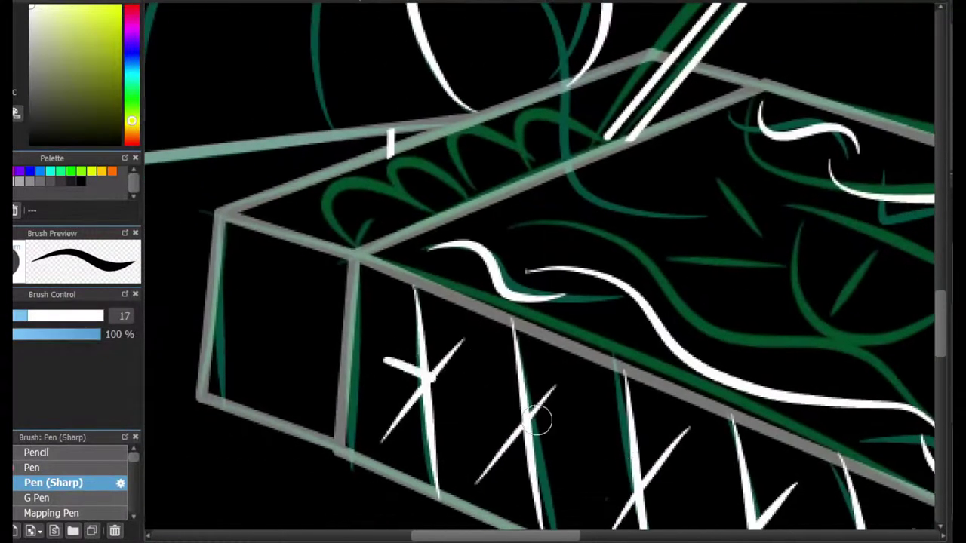
key(ctrl+z)
drag(391, 325, 628, 434)
drag(386, 382, 718, 521)
key(ctrl+z)
mouse_move(483, 417)
mouse_down()
mouse_move(358, 329)
mouse_move(507, 409)
mouse_up()
mouse_move(593, 396)
mouse_down()
mouse_move(819, 518)
mouse_move(846, 369)
mouse_up()
drag(423, 166, 547, 438)
drag(710, 302, 368, 237)
drag(423, 113, 572, 484)
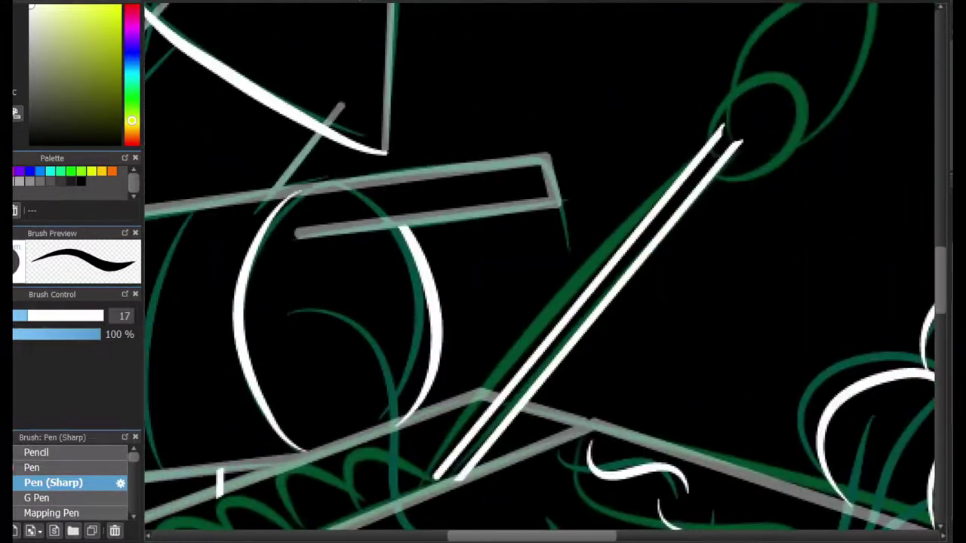
drag(452, 83, 569, 503)
drag(709, 264, 378, 273)
drag(648, 509, 456, 24)
drag(422, 339, 627, 193)
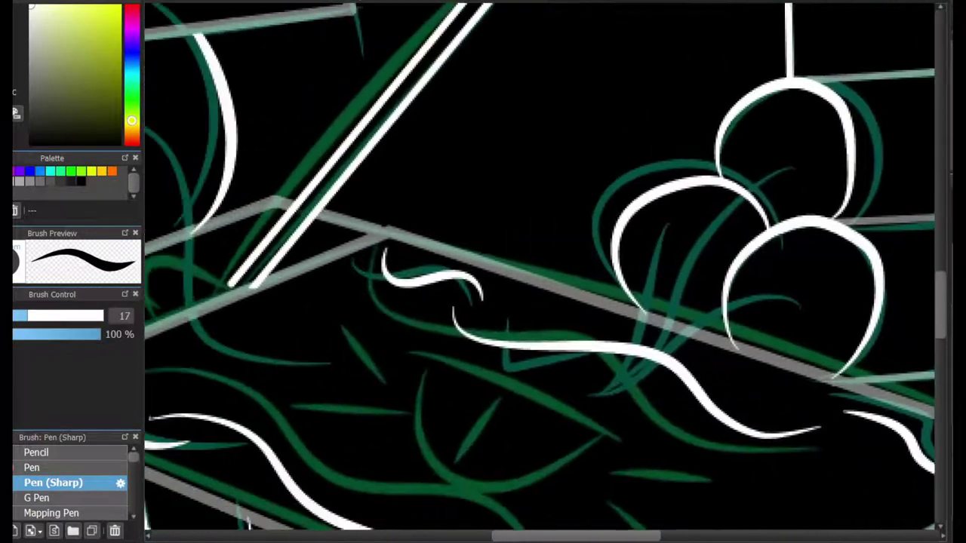
scroll(267, 136, left, 3)
drag(264, 135, 438, 358)
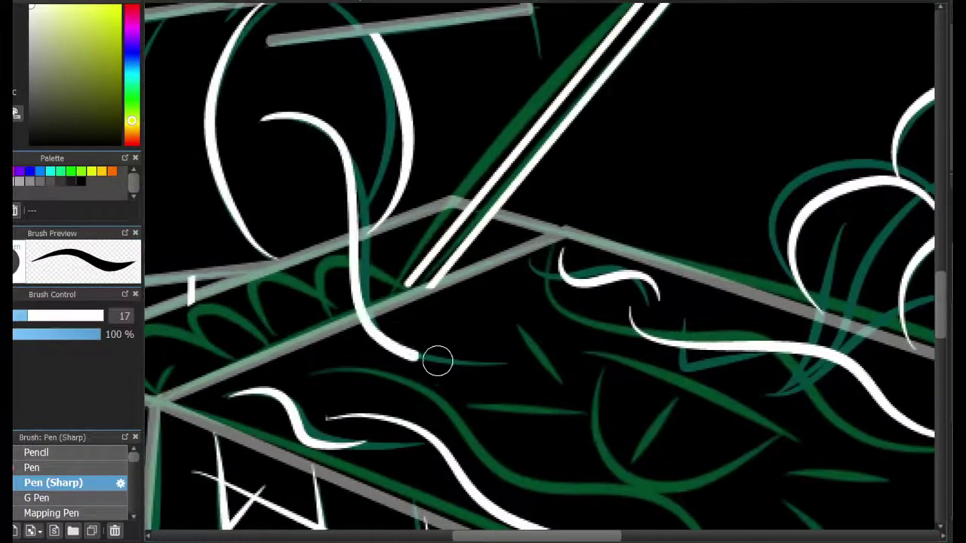
key(ctrl+z)
drag(263, 135, 448, 361)
key(ctrl+z)
mouse_move(260, 127)
mouse_down()
mouse_move(489, 368)
mouse_move(466, 386)
mouse_move(299, 109)
mouse_move(468, 370)
mouse_up()
key(ctrl+z)
key(ctrl+z)
key(ctrl+z)
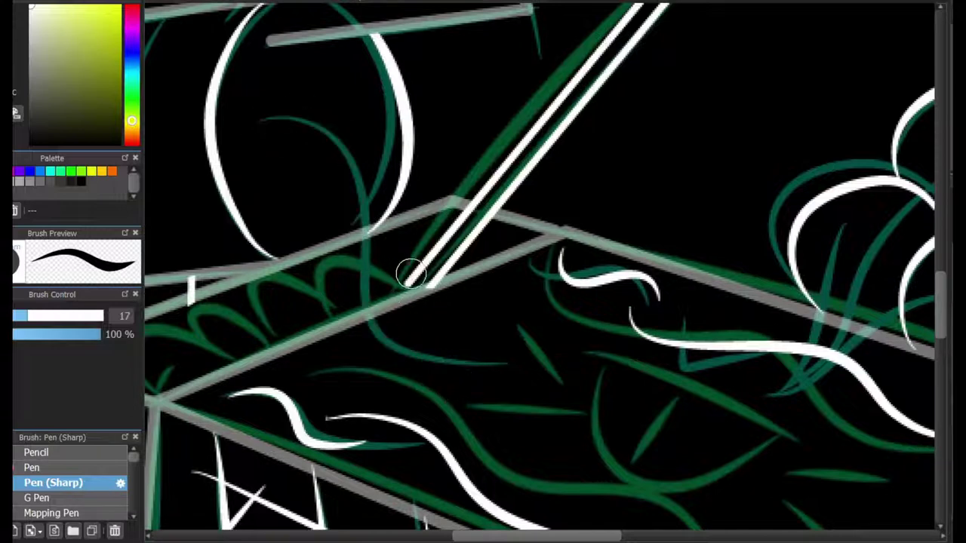
Switch to red and ink the first three rounded loops in the strip at the matchbox's left end
drag(536, 535, 500, 536)
click(7, 172)
scroll(301, 388, up, 1)
mouse_move(326, 395)
mouse_down()
mouse_move(420, 369)
mouse_move(312, 304)
mouse_move(417, 356)
mouse_up()
key(ctrl+z)
drag(376, 315, 474, 338)
key(ctrl+z)
mouse_move(325, 392)
mouse_down()
mouse_move(324, 291)
mouse_move(496, 334)
mouse_up()
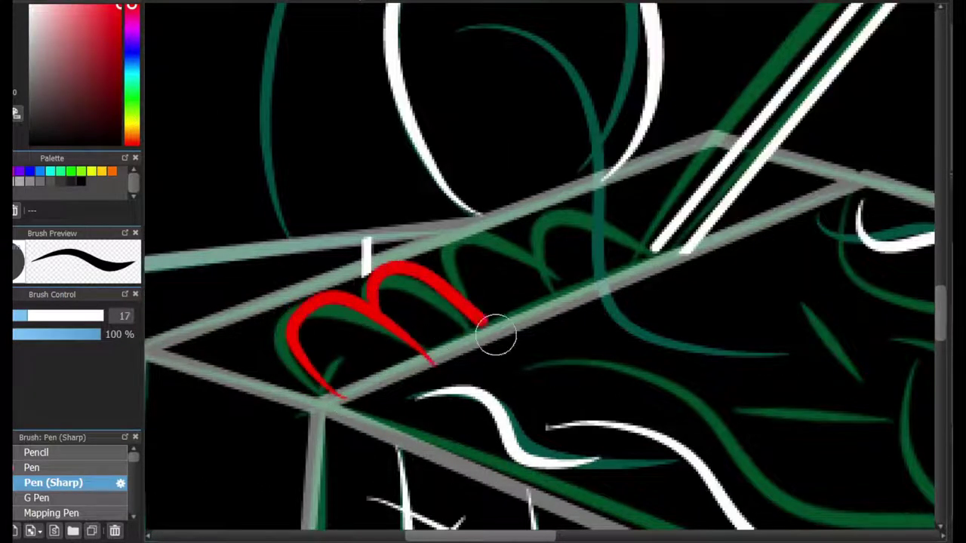
key(ctrl+z)
drag(324, 392, 434, 352)
drag(365, 302, 492, 328)
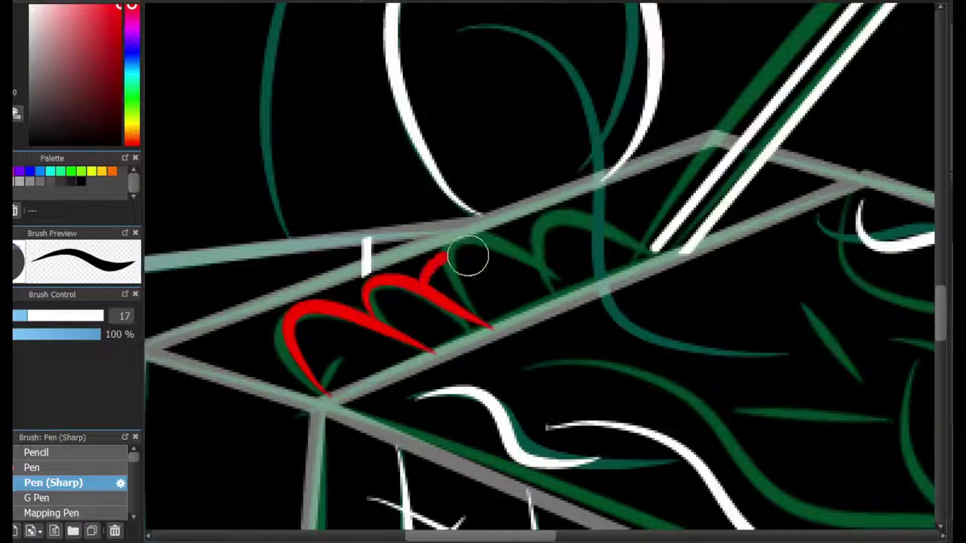
drag(462, 270, 556, 297)
key(ctrl+z)
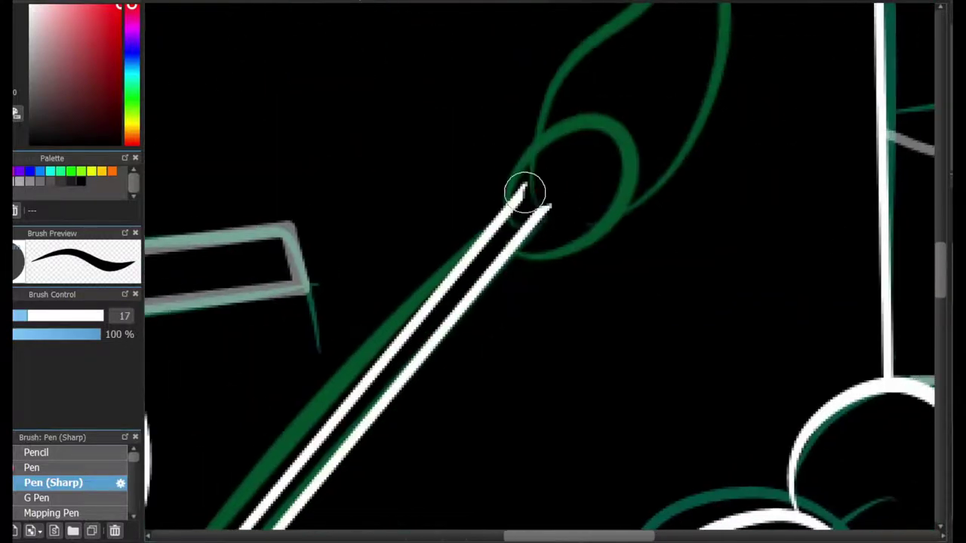
Ink the match flame in red as an outer pointed outline with a smaller teardrop around the match tip
mouse_move(524, 192)
mouse_down()
mouse_move(546, 216)
mouse_move(74, 238)
mouse_move(351, 405)
mouse_move(476, 94)
mouse_up()
key(ctrl+z)
mouse_move(317, 373)
mouse_down()
mouse_move(477, 79)
mouse_move(386, 211)
mouse_move(477, 80)
mouse_up()
key(ctrl+z)
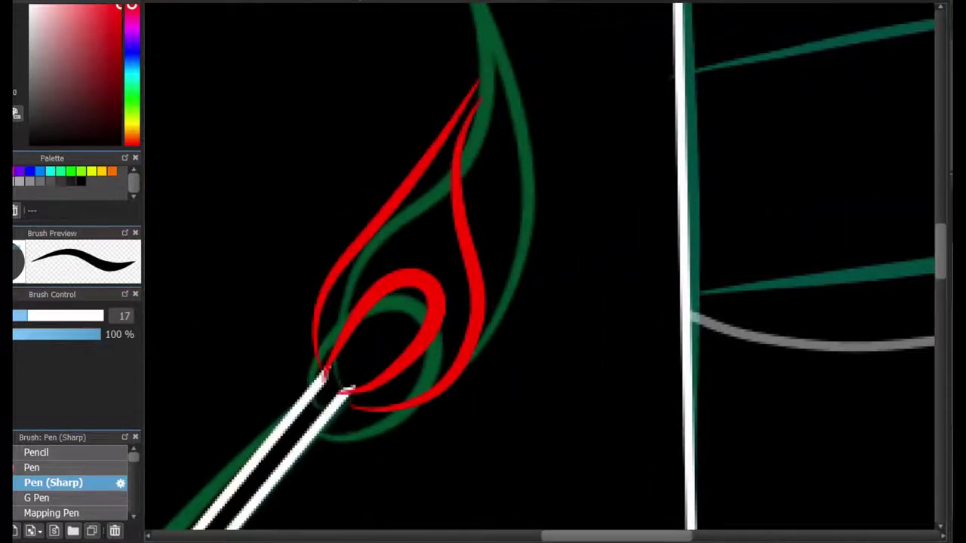
drag(282, 392, 532, 125)
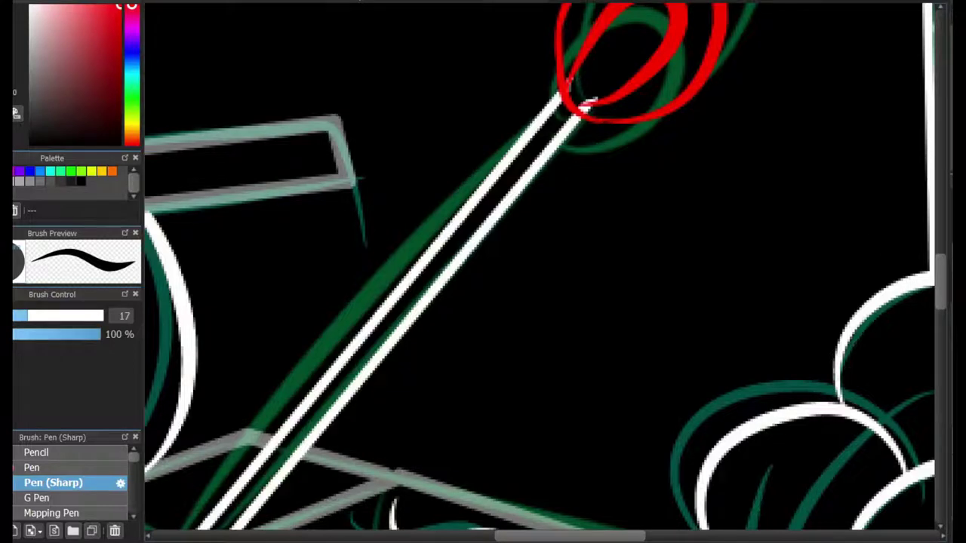
Ink the last two red loops in the matchbox's end strip, reaching the base of the match stick
scroll(555, 336, down, 5)
drag(568, 311, 593, 220)
scroll(593, 220, up, 3)
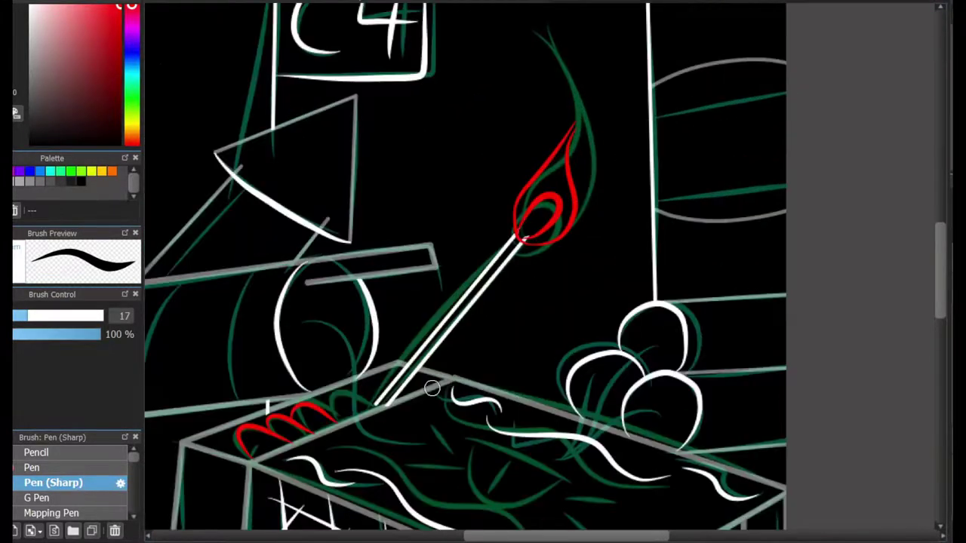
scroll(477, 403, up, 3)
scroll(164, 468, up, 1)
mouse_move(165, 468)
mouse_down()
mouse_move(232, 434)
mouse_move(292, 422)
mouse_up()
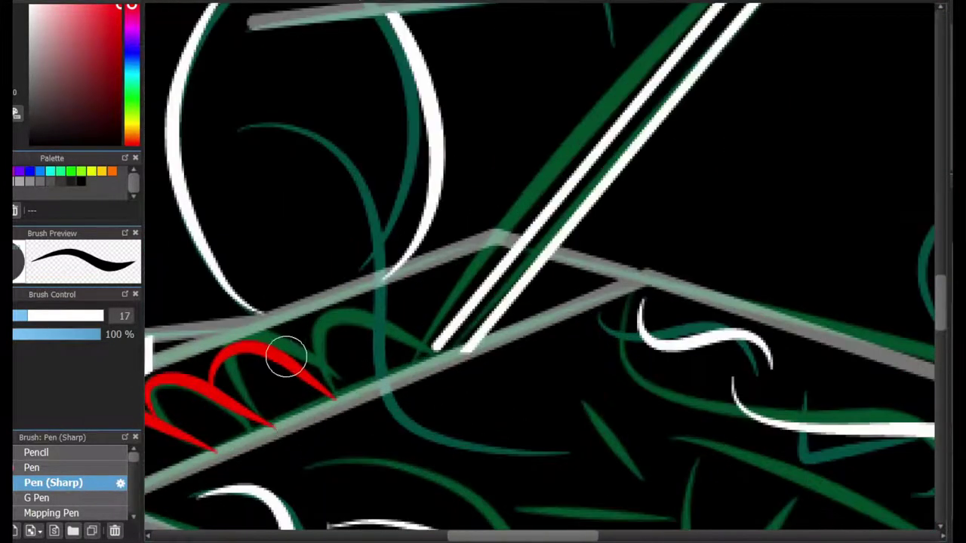
drag(289, 353, 450, 350)
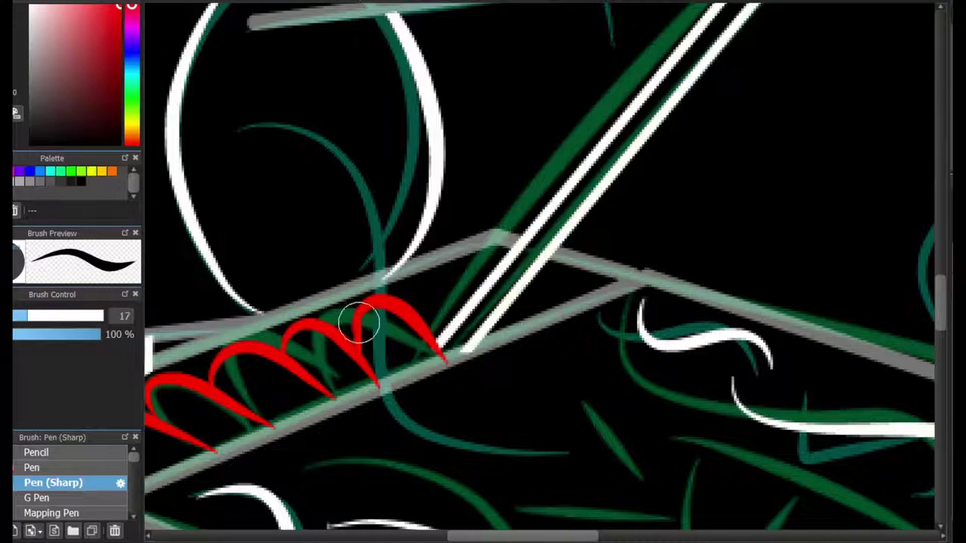
Erase the two cylinder edge ends protruding past the curved edge into the triangular shape, using the size 24 eraser
scroll(404, 336, down, 4)
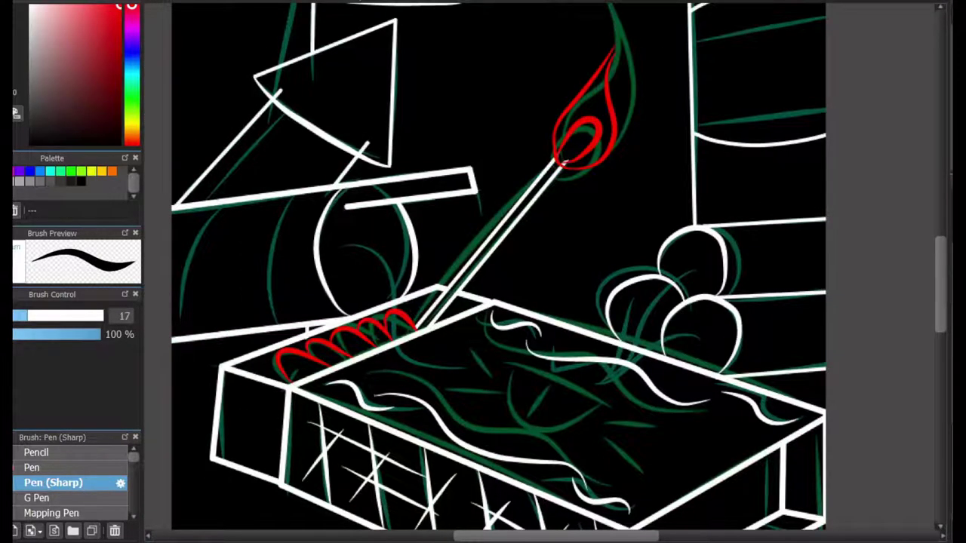
scroll(589, 131, up, 2)
scroll(533, 185, down, 4)
scroll(457, 149, up, 1)
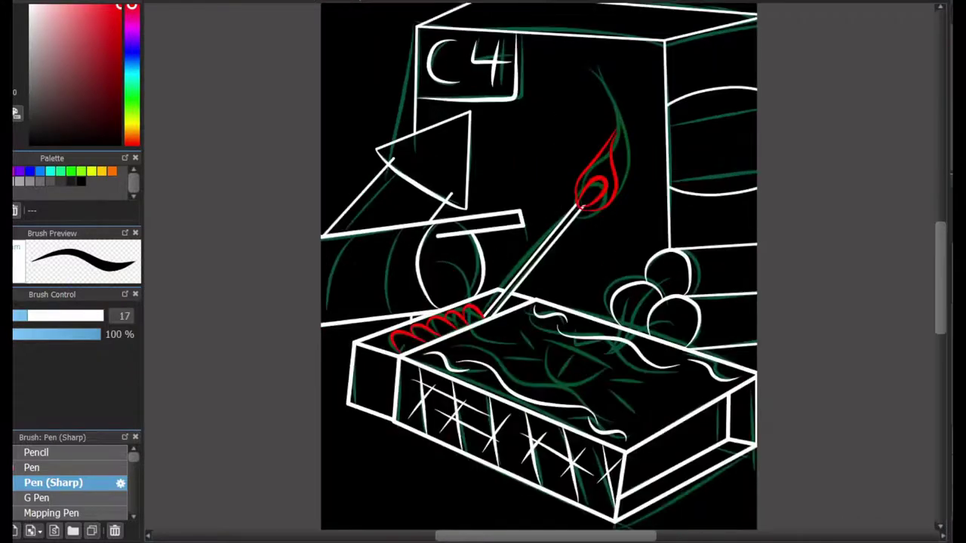
scroll(411, 170, up, 4)
key(e)
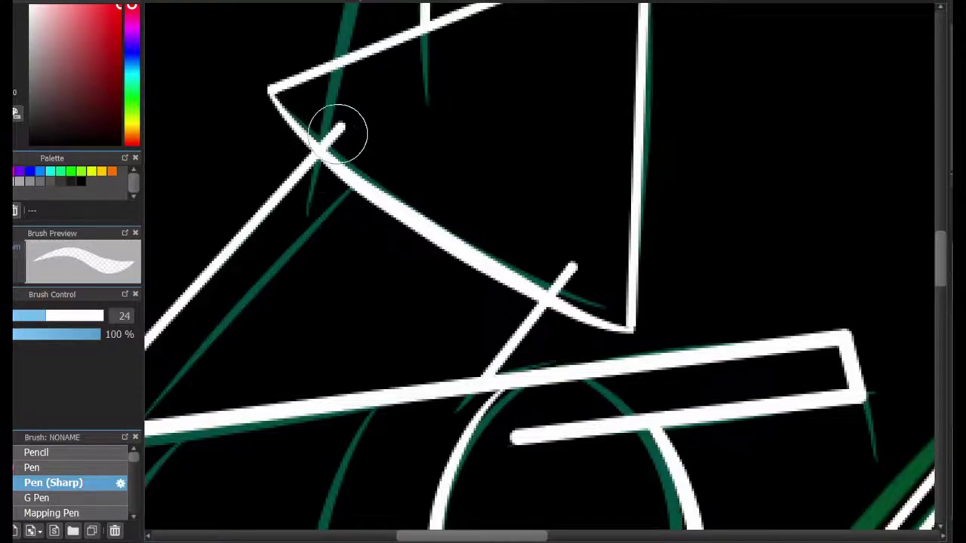
drag(337, 133, 320, 149)
mouse_move(582, 307)
mouse_down()
mouse_move(553, 277)
mouse_move(557, 301)
mouse_up()
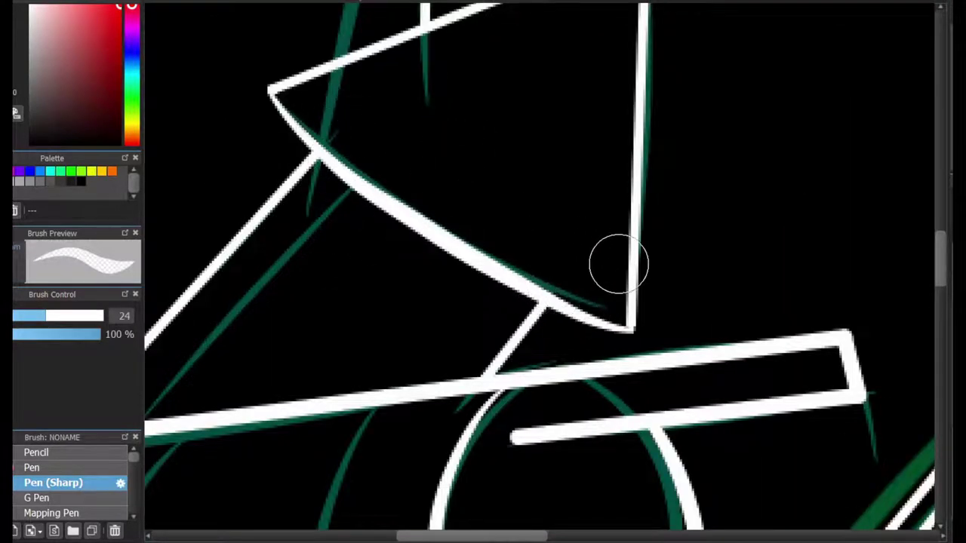
Ink a white fuse curving from the left cylinder's rounded end down onto the matchbox top
scroll(618, 264, down, 3)
drag(619, 264, 476, 68)
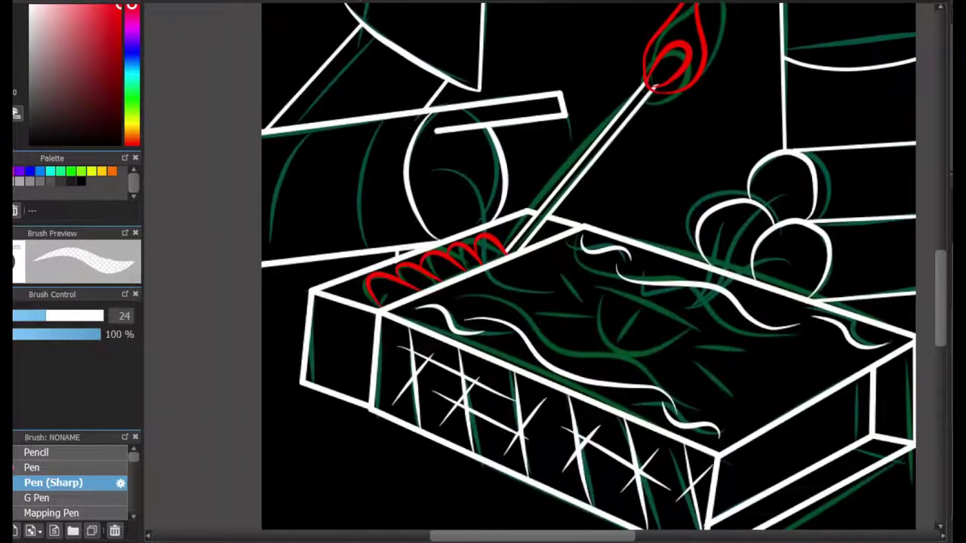
scroll(488, 196, up, 1)
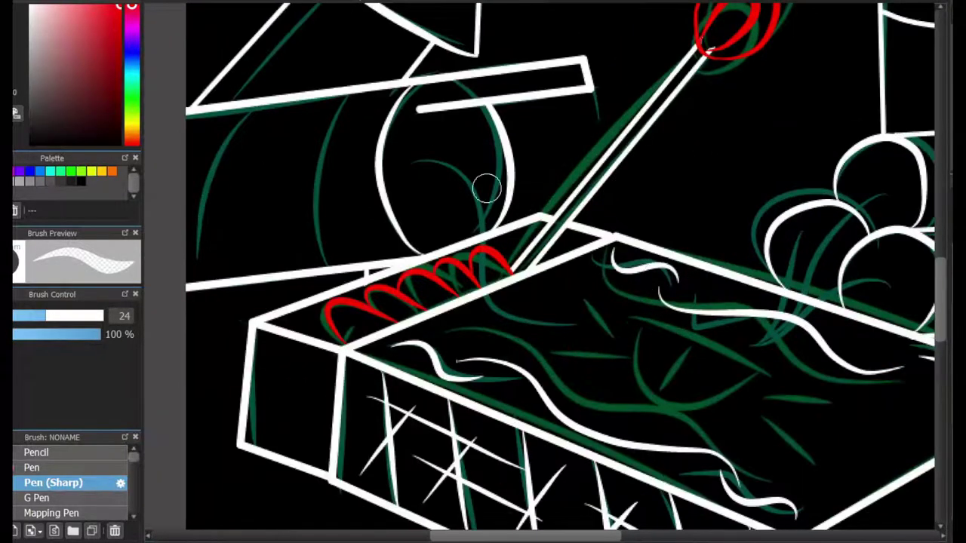
key(b)
mouse_move(428, 163)
mouse_down()
mouse_move(525, 320)
mouse_move(556, 326)
mouse_up()
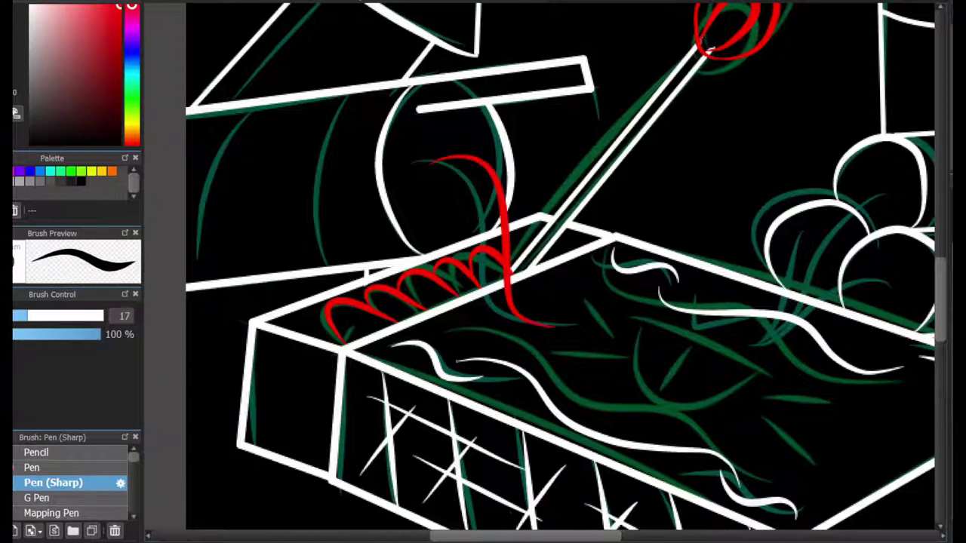
right_click(395, 234)
key(ctrl+z)
mouse_move(421, 172)
mouse_down()
mouse_move(531, 308)
mouse_move(575, 317)
mouse_up()
key(ctrl+z)
mouse_move(409, 173)
mouse_down()
mouse_move(425, 162)
mouse_move(599, 327)
mouse_up()
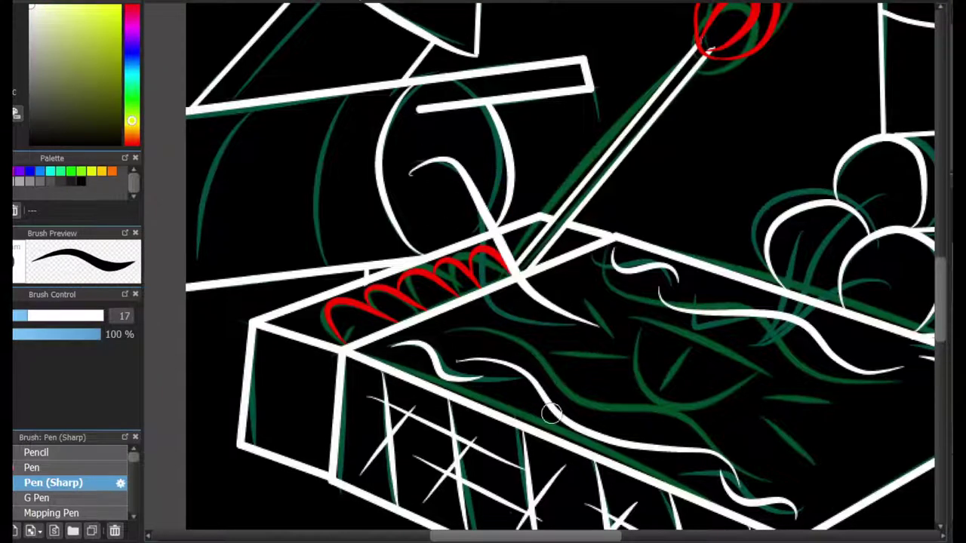
Ink three white fuses curving from the dynamite sticks to a filled white dot on the matchbox top
drag(743, 351, 602, 351)
scroll(602, 351, up, 1)
mouse_move(806, 112)
mouse_down()
mouse_move(727, 164)
mouse_move(621, 345)
mouse_up()
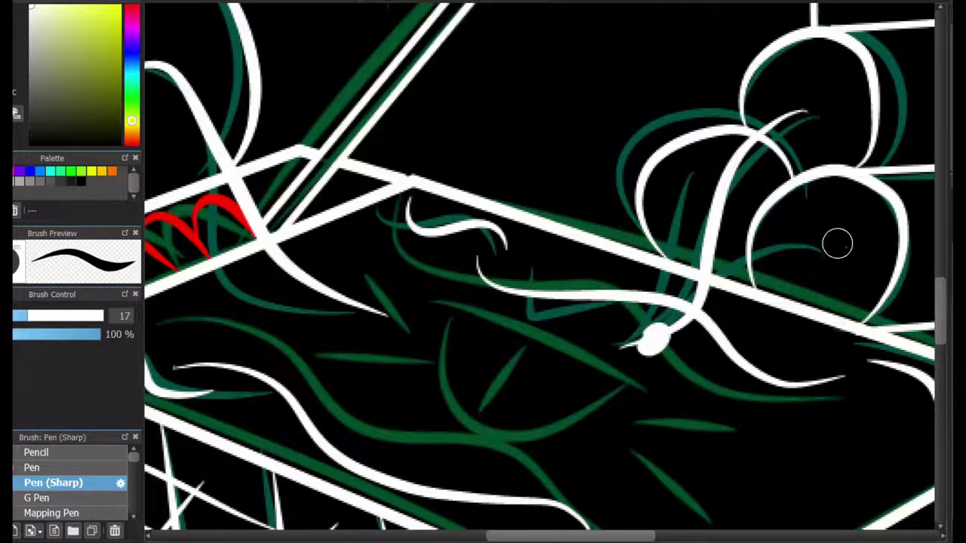
drag(837, 244, 665, 339)
mouse_move(696, 205)
mouse_down()
mouse_move(672, 253)
mouse_move(658, 345)
mouse_up()
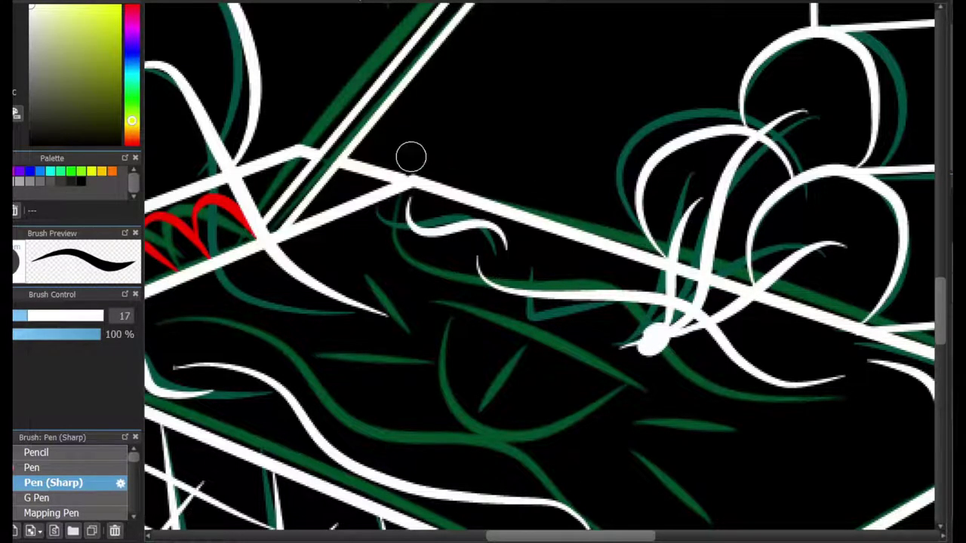
Trim the thin tips of the dynamite fuses and the left cylinder's fuse with the size 24 eraser
key(e)
drag(699, 197, 697, 203)
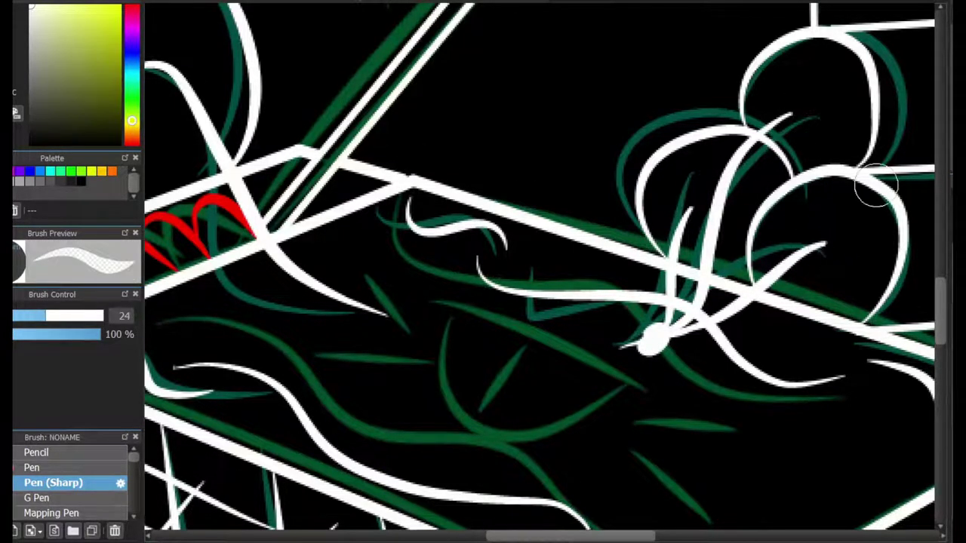
drag(399, 99, 556, 241)
drag(290, 198, 264, 229)
key(b)
Ink a red mouth on the matchbox top, with a bent upper lip line, a rounded tongue and its centre line
drag(671, 331, 469, 137)
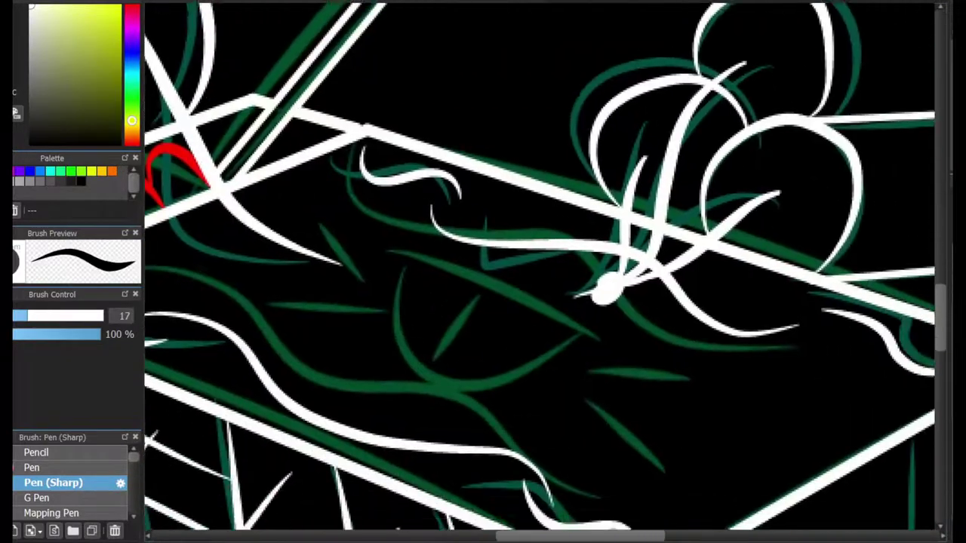
drag(469, 83, 616, 6)
key(x)
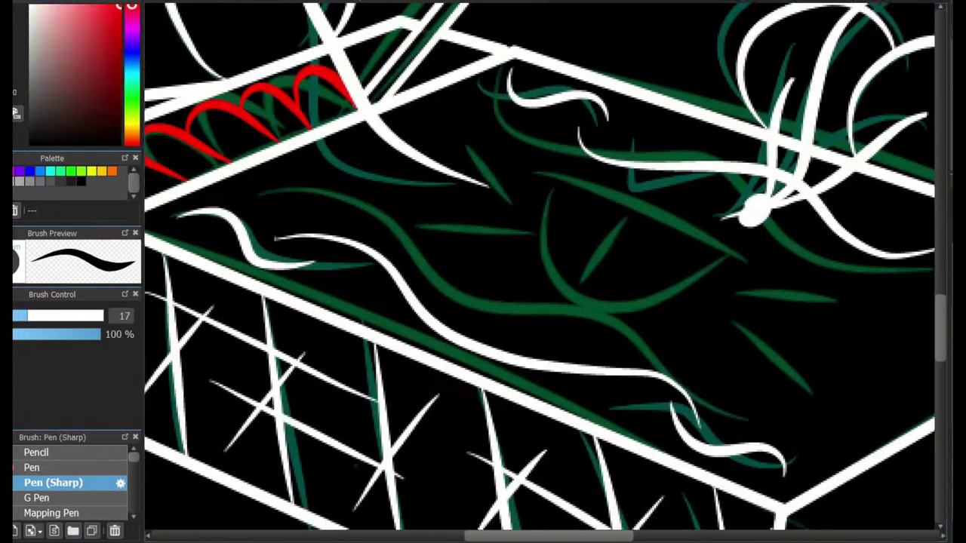
key(Left)
key(Left)
scroll(571, 186, up, 1)
mouse_move(451, 190)
mouse_down()
mouse_move(566, 171)
mouse_move(675, 176)
mouse_move(728, 141)
mouse_up()
key(ctrl+z)
key(ctrl+z)
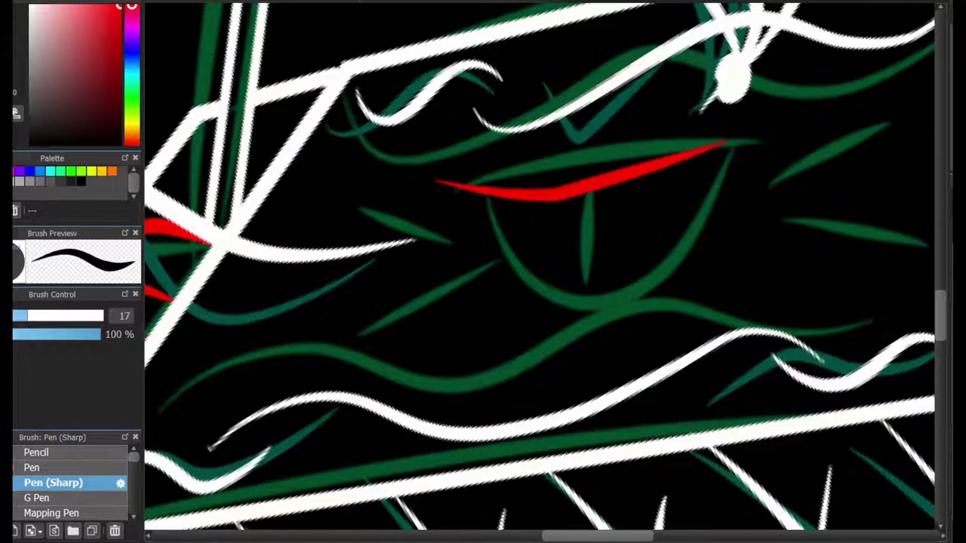
mouse_move(479, 194)
mouse_down()
mouse_move(679, 222)
mouse_move(662, 170)
mouse_up()
key(ctrl+z)
mouse_move(483, 194)
mouse_down()
mouse_move(625, 321)
mouse_move(661, 171)
mouse_up()
mouse_move(559, 201)
mouse_down()
mouse_move(567, 307)
mouse_move(581, 326)
mouse_move(567, 323)
mouse_up()
key(ctrl+z)
key(ctrl+z)
mouse_move(696, 184)
mouse_down()
mouse_move(862, 126)
mouse_move(828, 113)
mouse_move(821, 173)
mouse_up()
key(ctrl+z)
drag(719, 217, 821, 223)
drag(708, 249, 812, 288)
key(ctrl+z)
key(ctrl+z)
key(ctrl+z)
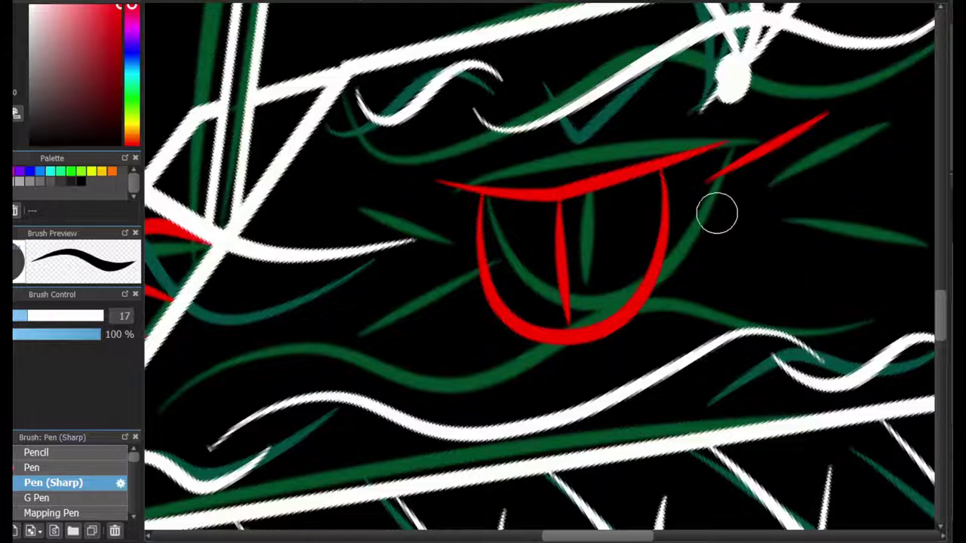
drag(716, 209, 804, 182)
drag(717, 234, 811, 256)
drag(697, 271, 796, 302)
drag(456, 217, 377, 197)
drag(456, 239, 367, 264)
drag(455, 278, 364, 326)
key(ctrl+z)
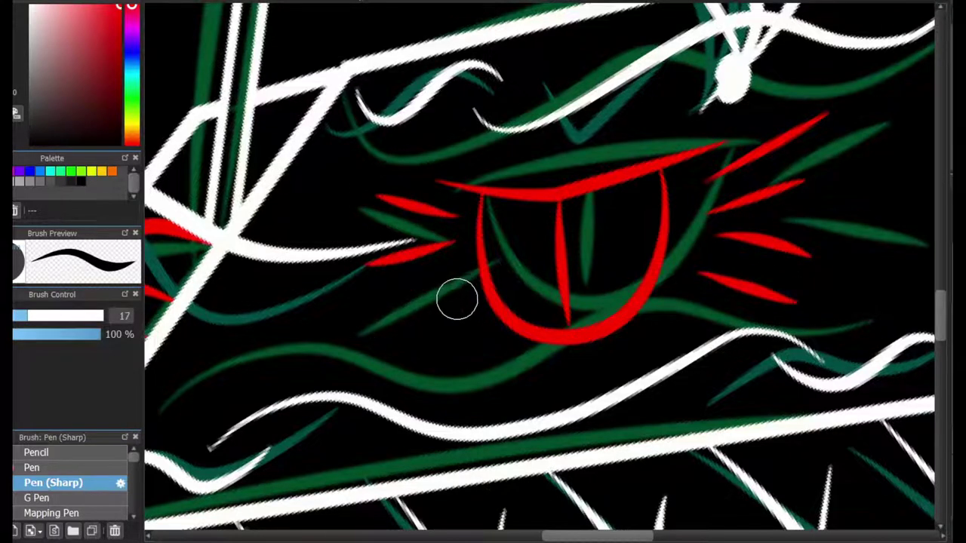
key(ctrl+z)
key(ctrl+z)
key(ctrl+z)
key(ctrl+z)
key(ctrl+z)
key(ctrl+z)
Ink three short red rays on each side of the mouth on the matchbox top
drag(695, 201, 797, 150)
drag(707, 233, 803, 226)
key(ctrl+z)
mouse_move(712, 268)
mouse_down()
mouse_move(804, 315)
mouse_move(796, 300)
mouse_up()
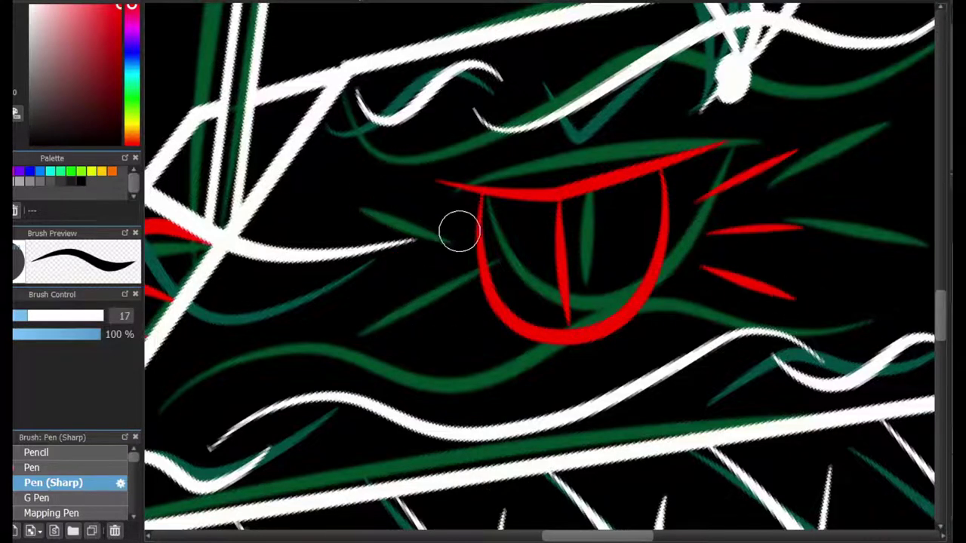
drag(460, 238, 371, 210)
key(ctrl+z)
mouse_move(456, 263)
mouse_down()
mouse_move(372, 294)
mouse_move(366, 325)
mouse_up()
drag(479, 306, 410, 360)
drag(577, 536, 615, 535)
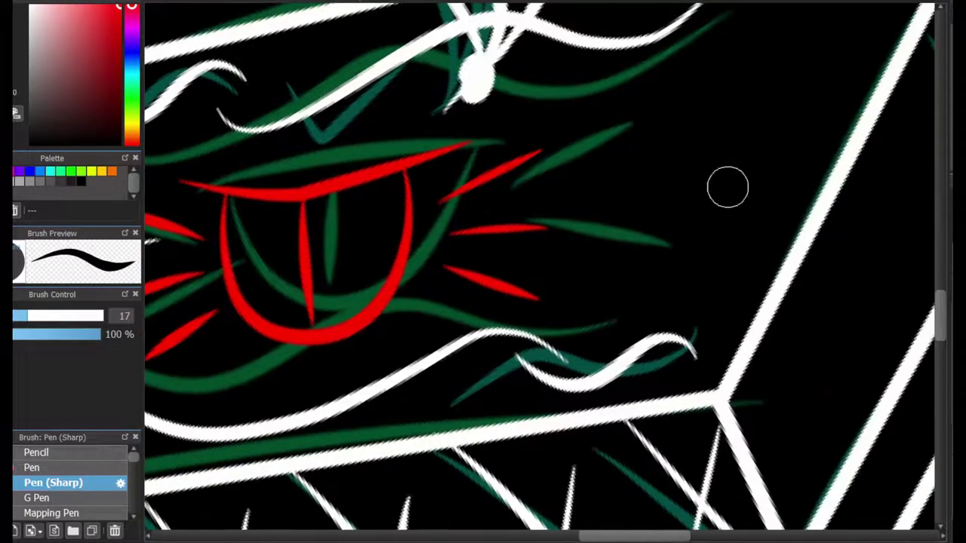
drag(642, 119, 686, 264)
drag(747, 277, 633, 289)
key(ctrl+z)
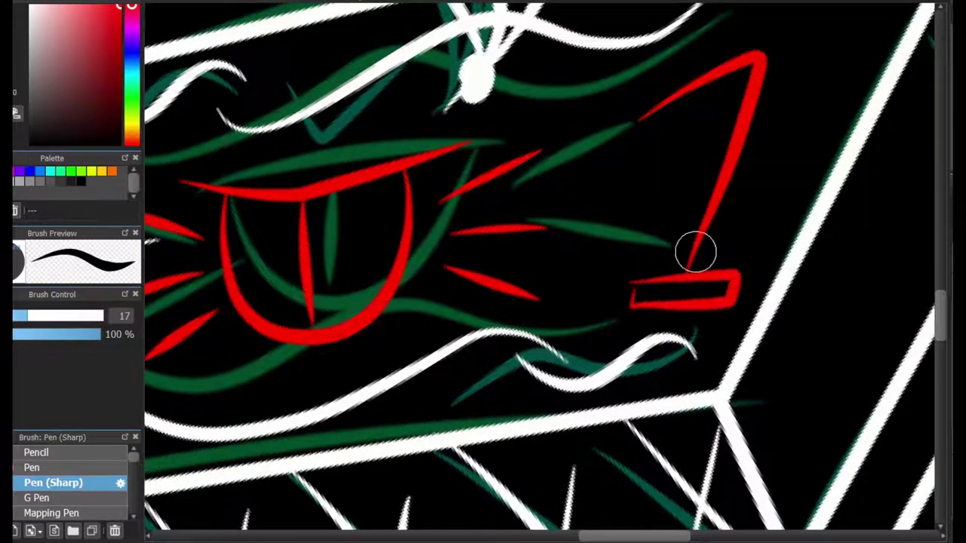
drag(645, 120, 748, 90)
key(ctrl+z)
drag(641, 125, 739, 86)
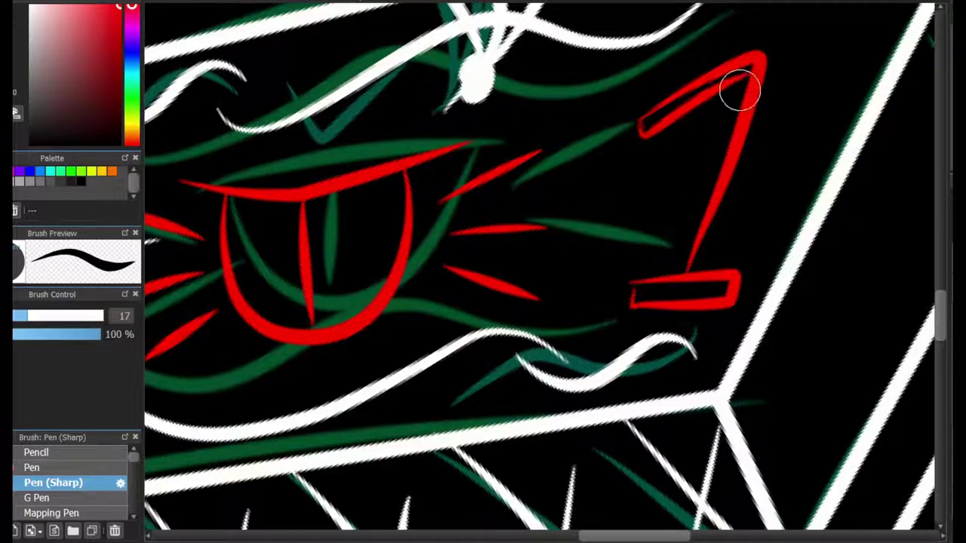
key(ctrl+z)
key(ctrl+z)
drag(740, 276, 654, 284)
key(ctrl+z)
key(ctrl+z)
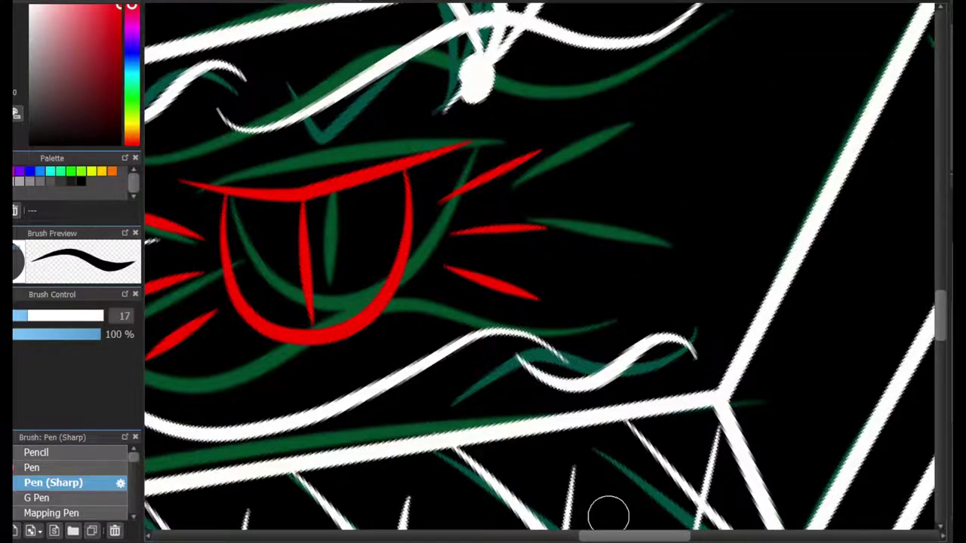
Ink two curved red bands across the body of the left cylinder
scroll(683, 258, down, 4)
key(Up)
scroll(521, 219, down, 1)
scroll(499, 144, up, 2)
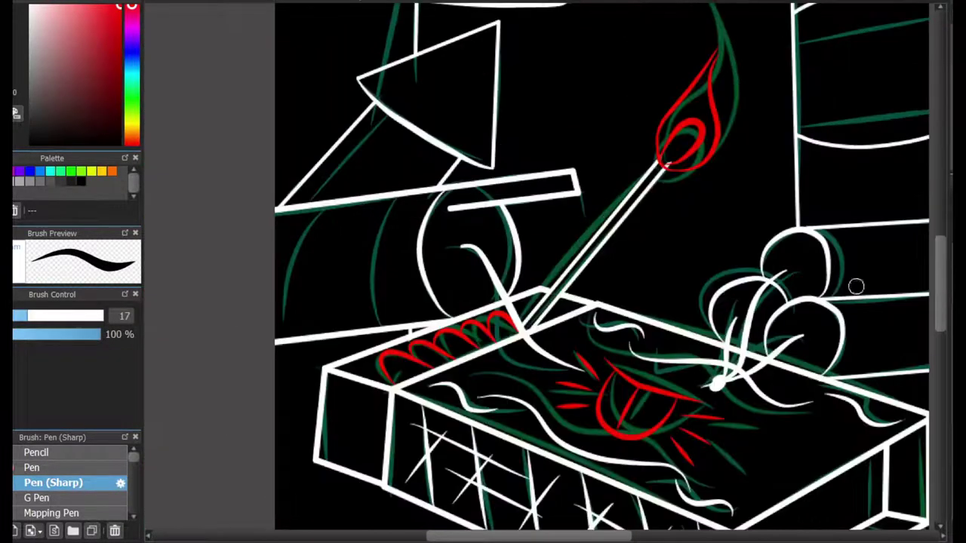
drag(940, 286, 940, 273)
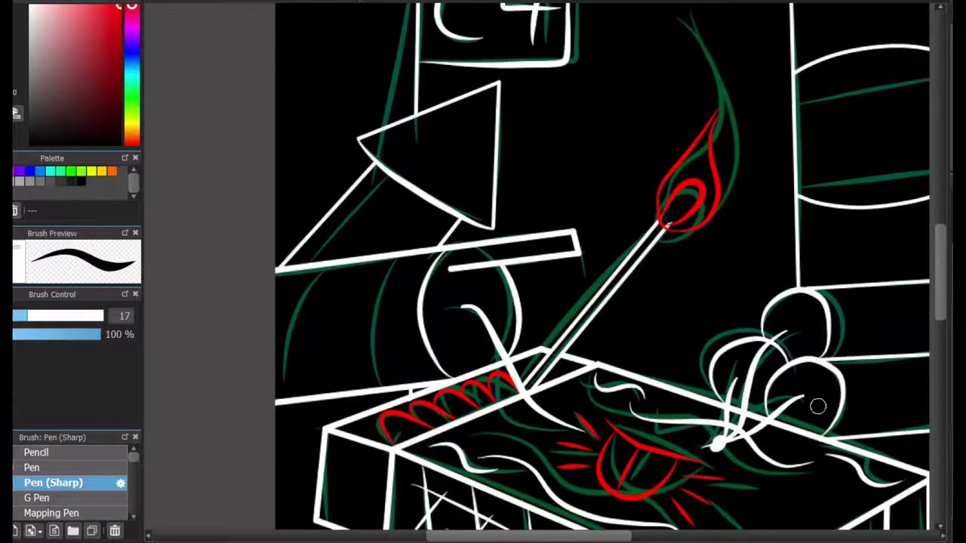
scroll(529, 430, down, 1)
scroll(434, 415, up, 3)
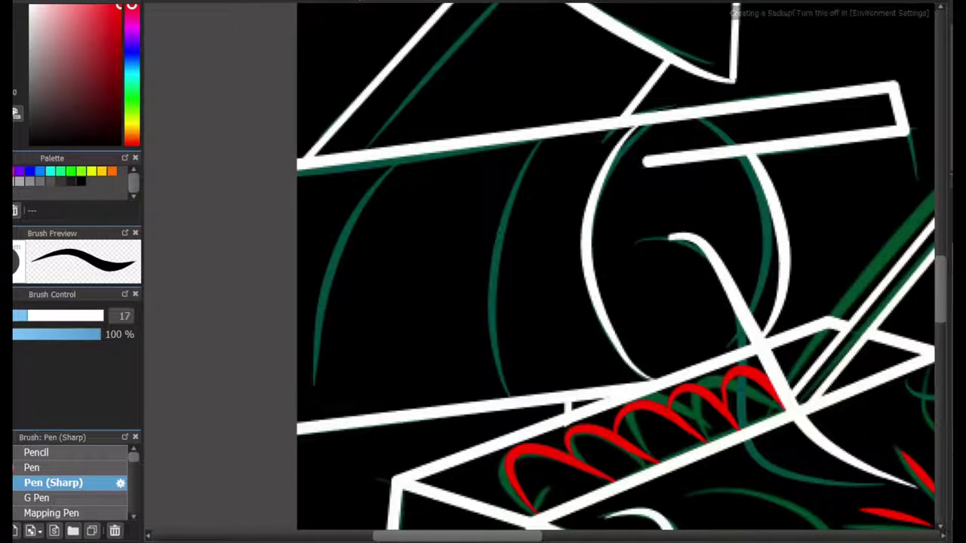
mouse_move(533, 144)
mouse_down()
mouse_move(515, 209)
mouse_move(529, 391)
mouse_up()
key(ctrl+z)
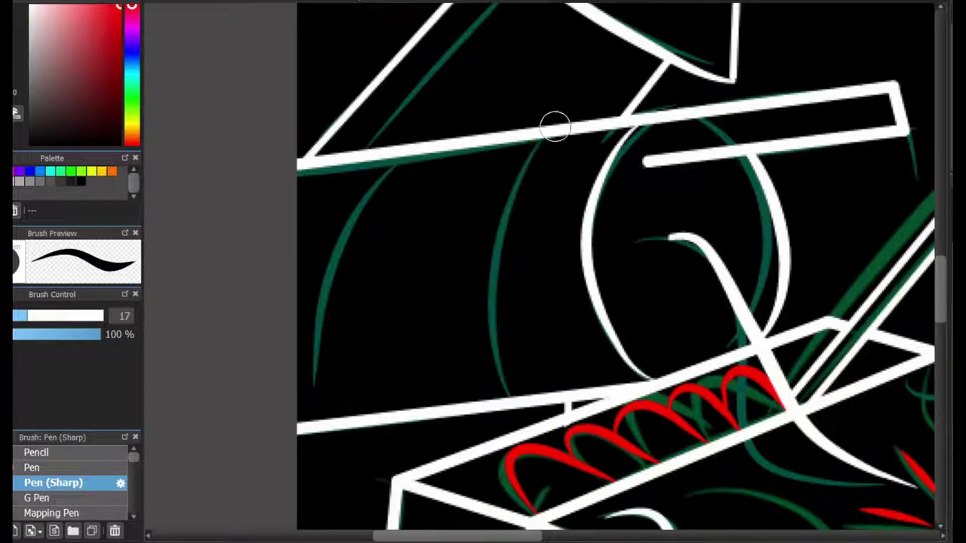
drag(544, 139, 490, 394)
key(ctrl+z)
mouse_move(397, 161)
mouse_down()
mouse_move(319, 365)
mouse_move(321, 413)
mouse_up()
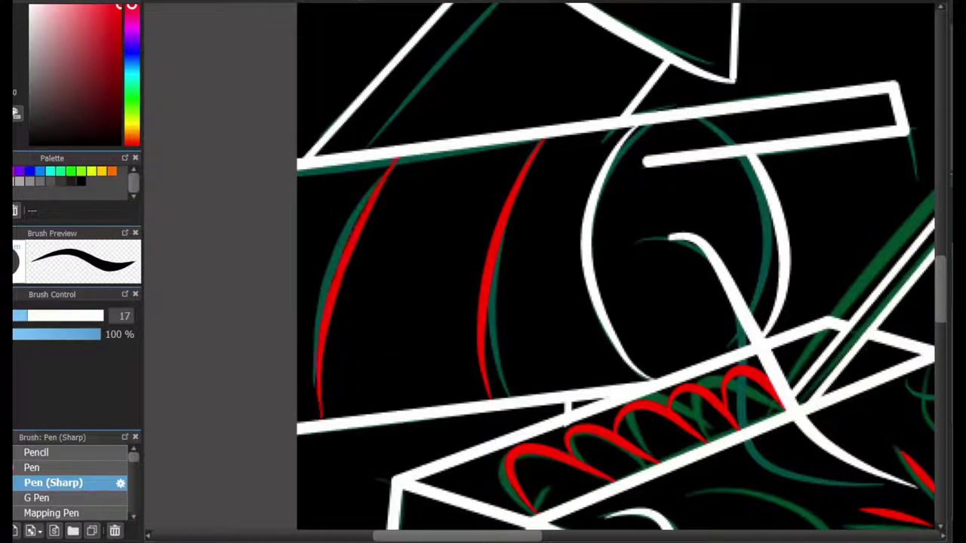
Ink a long and a short curved red band across the slanted rocket body, erasing the end that crosses its outline
scroll(384, 304, up, 3)
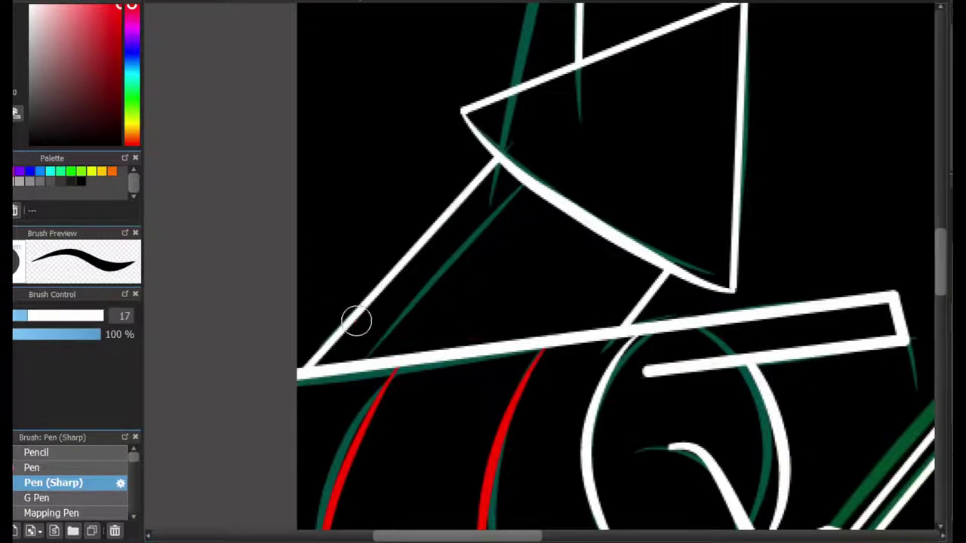
drag(357, 321, 627, 332)
key(ctrl+z)
drag(437, 251, 665, 278)
key(ctrl+z)
drag(396, 268, 667, 274)
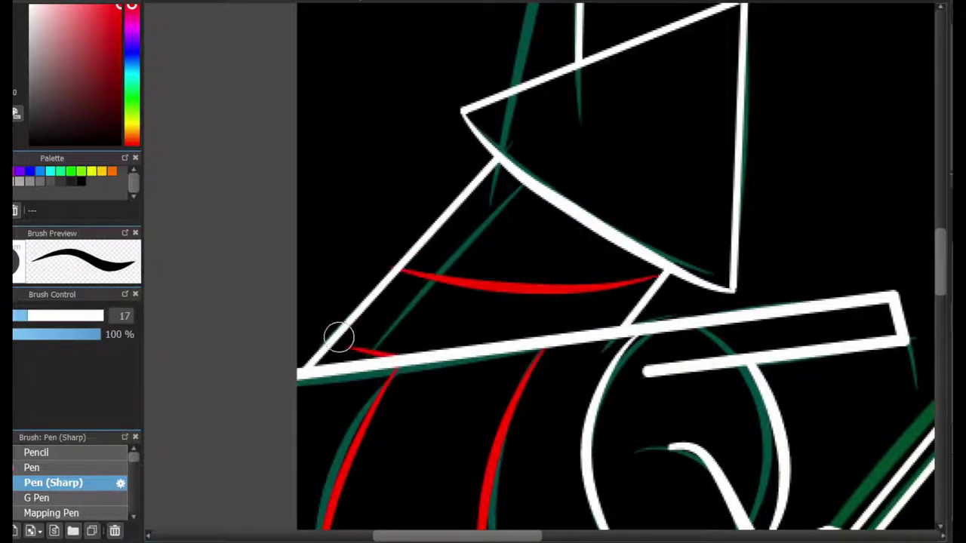
key(e)
drag(382, 260, 365, 270)
key(b)
scroll(646, 276, down, 2)
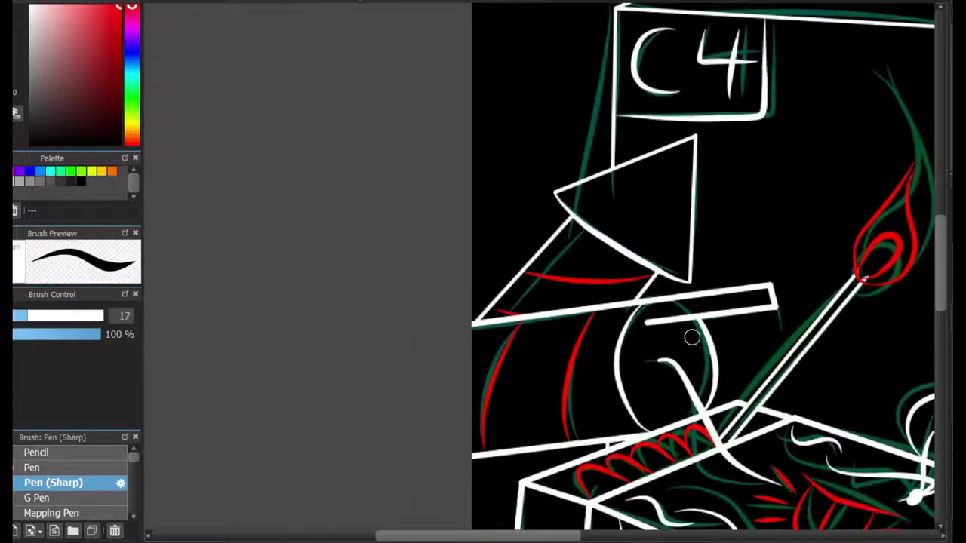
Pick white from the line art and close the open end of the flat bar above the cylinder's rounded end with a curved stroke
drag(692, 337, 523, 349)
right_click(451, 400)
scroll(433, 402, up, 3)
mouse_move(542, 172)
mouse_down()
mouse_move(554, 223)
mouse_move(539, 178)
mouse_up()
key(ctrl+z)
key(ctrl+z)
mouse_move(498, 233)
mouse_down()
mouse_move(532, 176)
mouse_move(553, 224)
mouse_up()
key(ctrl+z)
key(ctrl+z)
key(ctrl+z)
mouse_move(535, 174)
mouse_down()
mouse_move(577, 225)
mouse_move(445, 191)
mouse_move(440, 245)
mouse_move(449, 234)
mouse_up()
scroll(601, 200, down, 3)
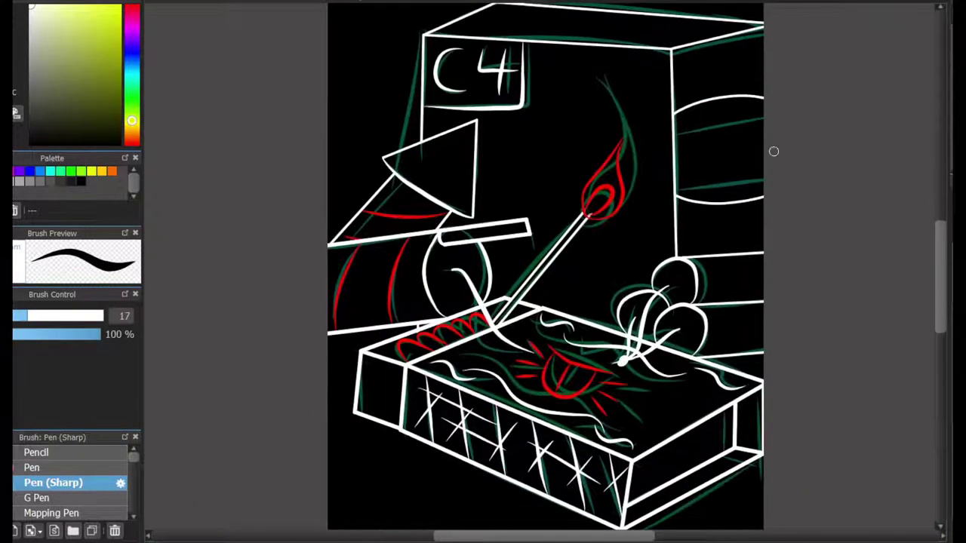
Pick red from the line art and ink thin curved wisps rising above the tip of the match flame
scroll(634, 112, up, 2)
alt+click(575, 290)
scroll(493, 206, up, 1)
drag(677, 239, 686, 121)
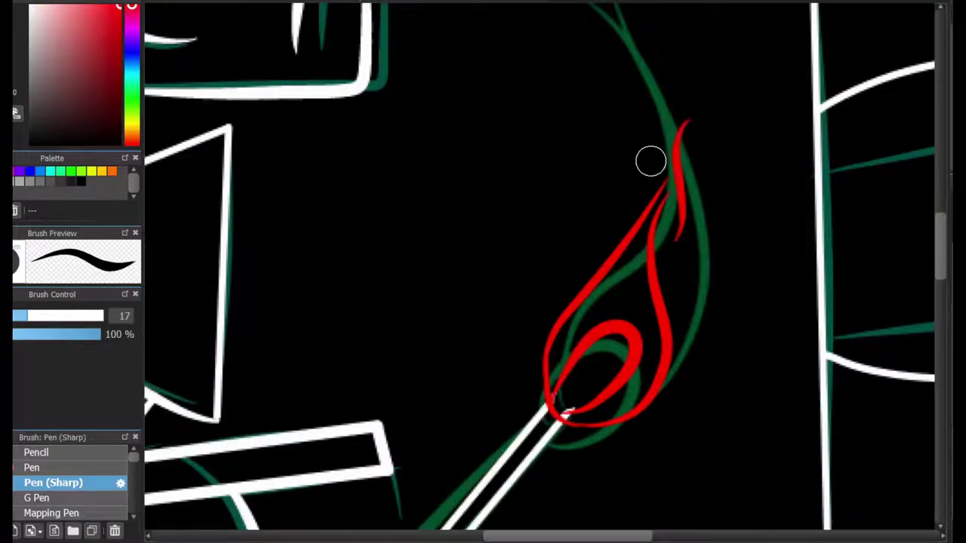
drag(653, 160, 700, 59)
drag(940, 239, 940, 220)
key(ctrl+z)
key(ctrl+z)
drag(653, 282, 685, 143)
Recolour the three straight edges of the dynamite sticks red using rectangular areas
drag(940, 221, 940, 314)
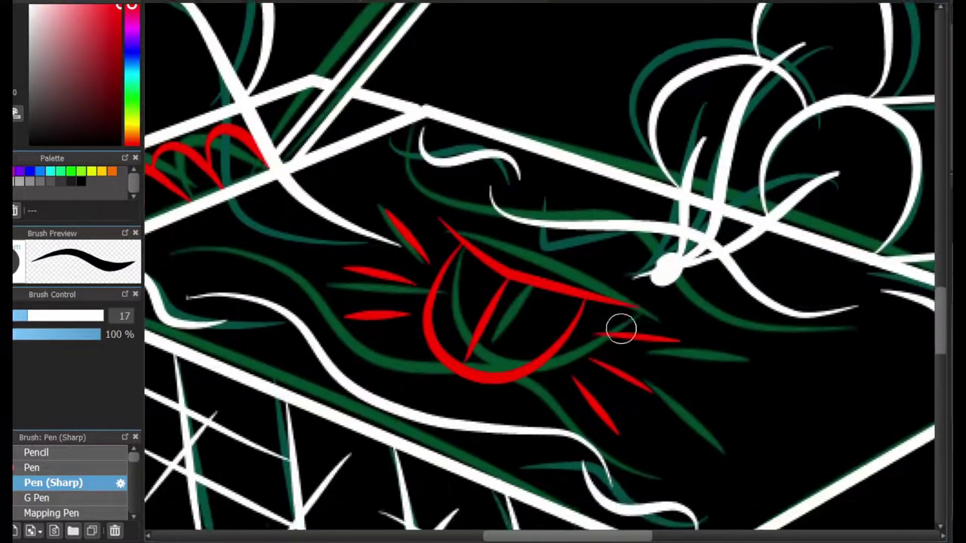
drag(585, 536, 645, 535)
drag(940, 317, 940, 291)
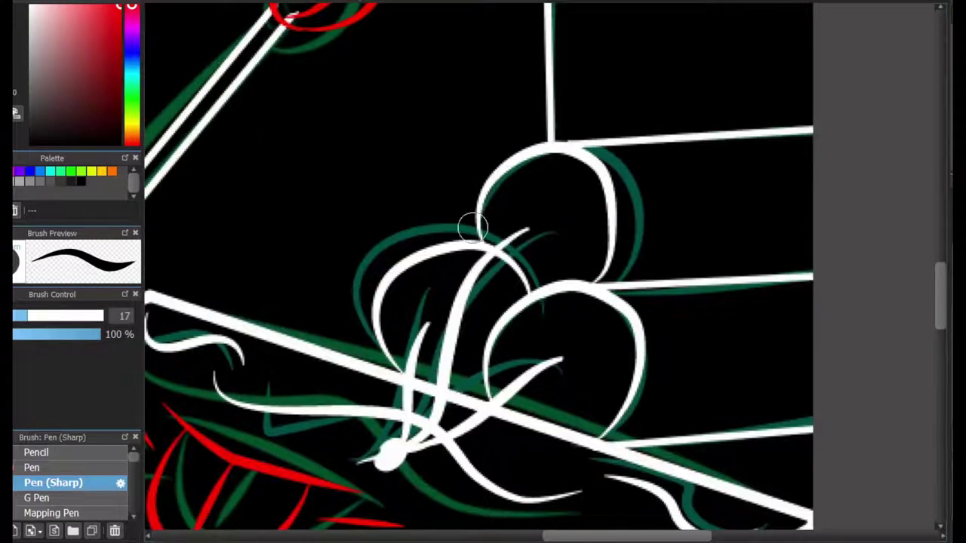
drag(568, 144, 860, 131)
drag(588, 287, 822, 276)
drag(573, 412, 880, 468)
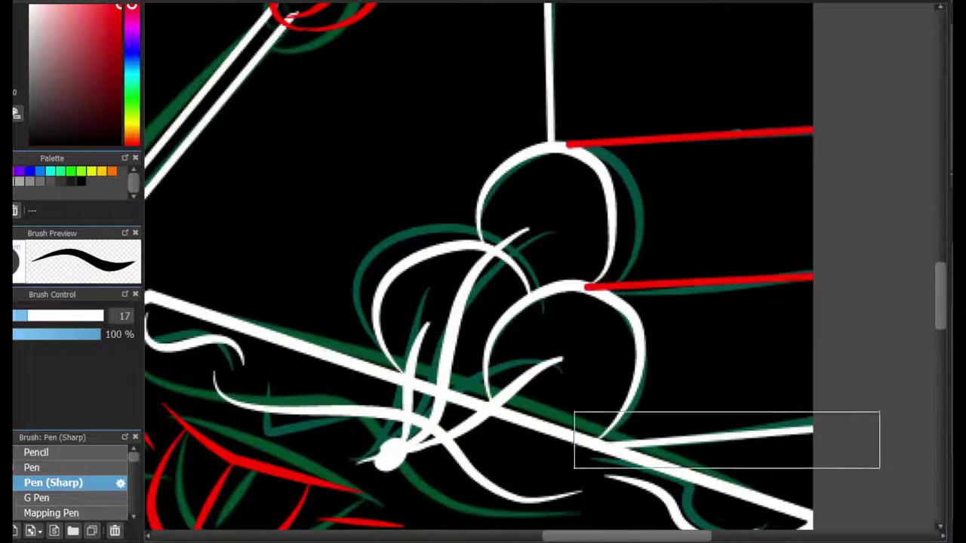
scroll(607, 452, up, 1)
scroll(545, 228, down, 1)
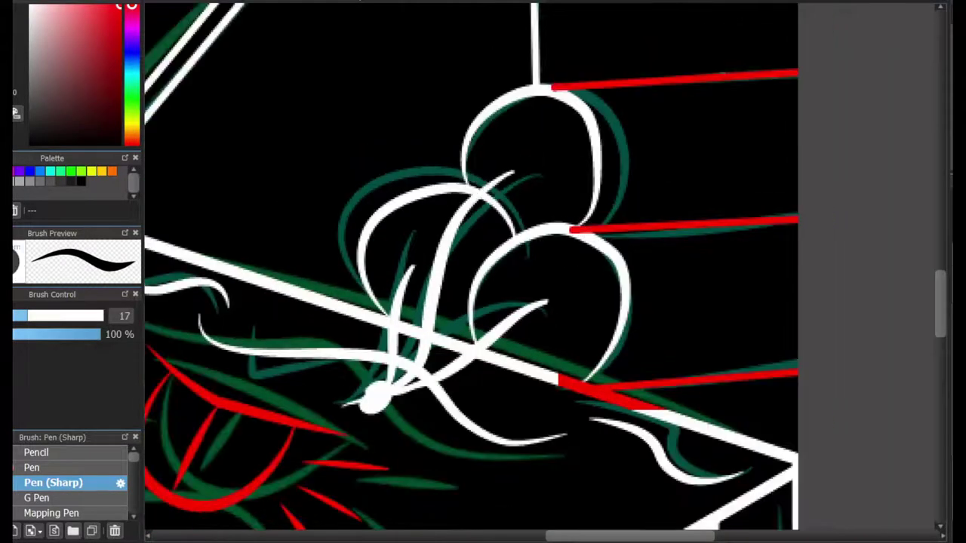
key(ctrl+e)
Recolour the three rounded ends of the dynamite sticks red using rectangular areas
drag(448, 89, 544, 217)
drag(507, 84, 544, 95)
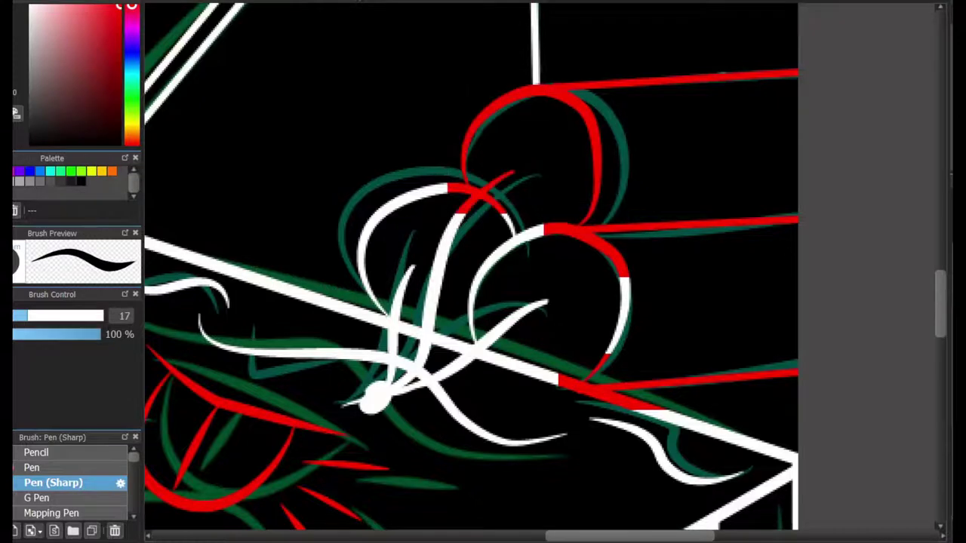
drag(320, 184, 530, 270)
drag(392, 304, 546, 346)
drag(464, 330, 532, 361)
drag(510, 218, 665, 364)
scroll(472, 351, up, 2)
Erase the excess red from the matchbox edge and the dynamite fuses, and restore red beside the upper fuse crossing
key(e)
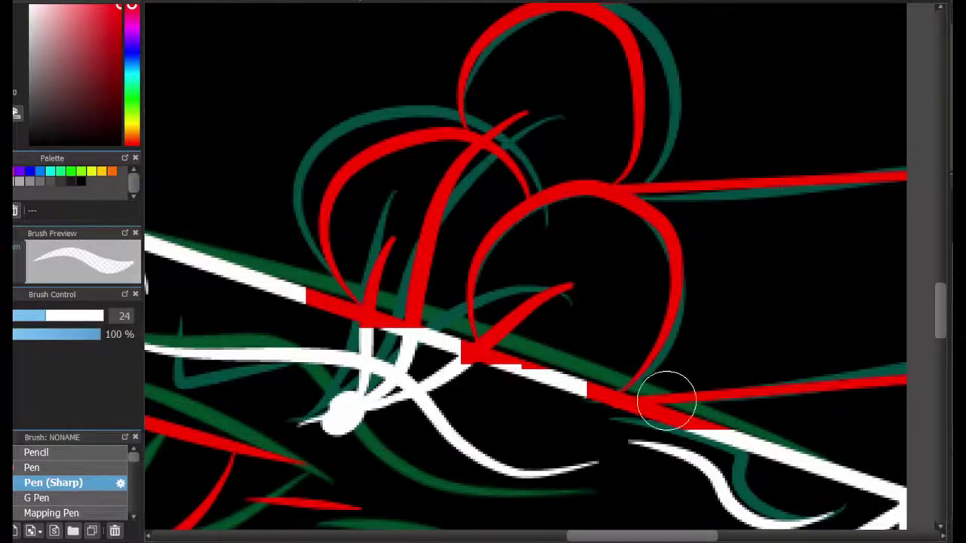
mouse_move(666, 401)
mouse_down()
mouse_move(636, 403)
mouse_move(675, 410)
mouse_move(451, 336)
mouse_move(479, 377)
mouse_move(520, 307)
mouse_move(573, 285)
mouse_up()
mouse_move(495, 123)
mouse_down()
mouse_move(518, 108)
mouse_move(431, 216)
mouse_move(382, 237)
mouse_move(343, 317)
mouse_move(374, 326)
mouse_up()
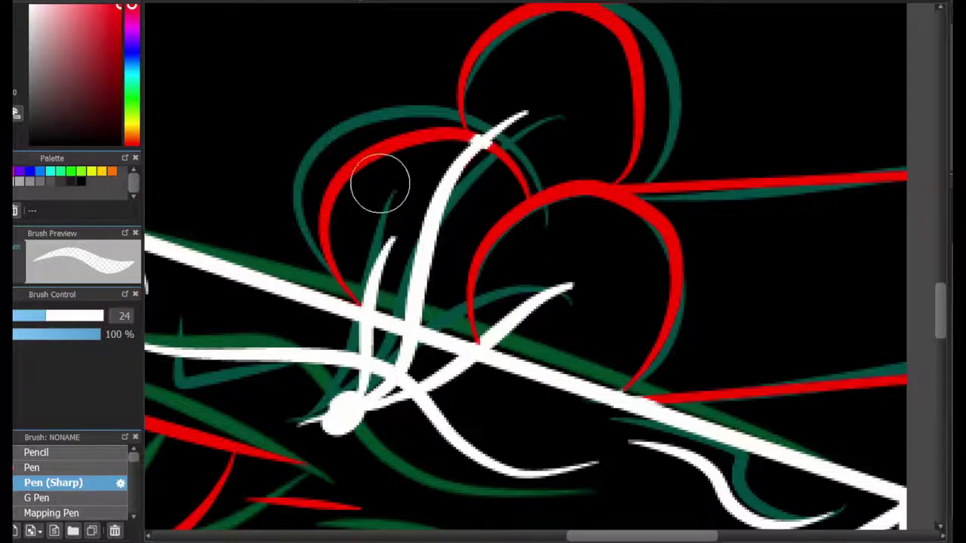
key(b)
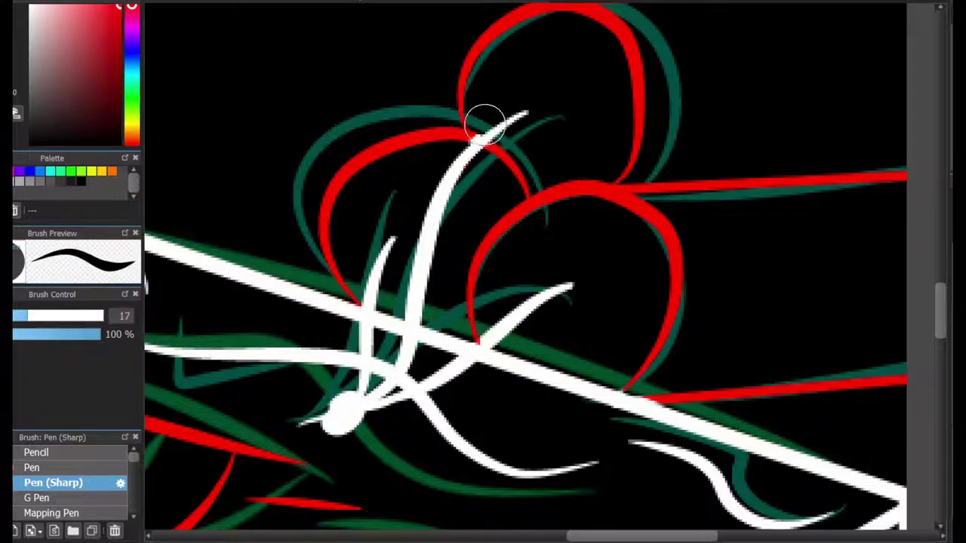
Hide the green sketch lines and look over the inked drawing
scroll(780, 313, down, 3)
scroll(580, 353, up, 3)
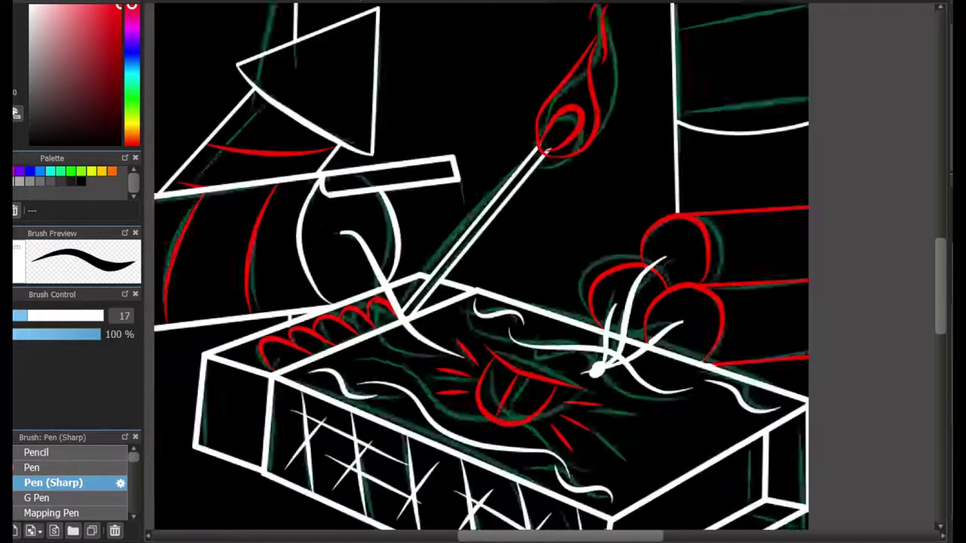
scroll(565, 352, down, 3)
scroll(473, 319, up, 3)
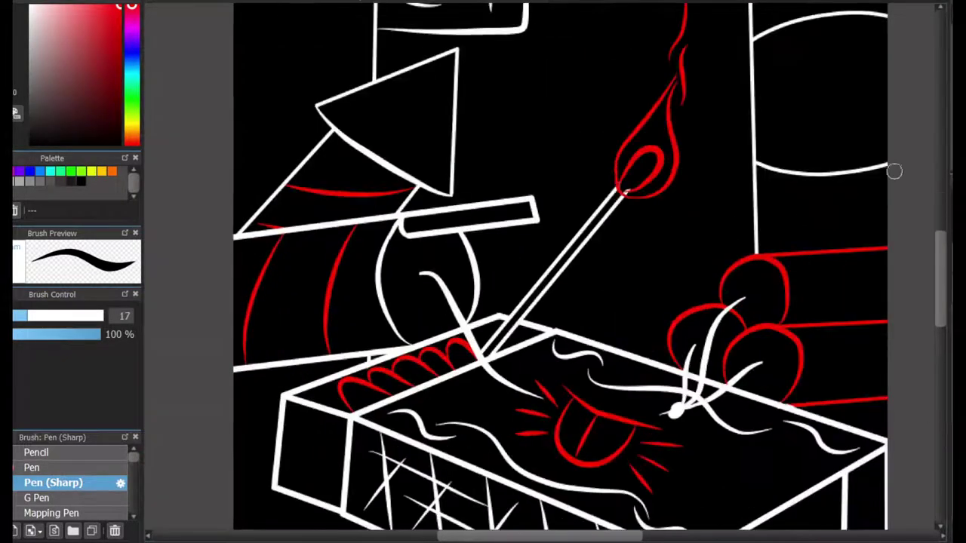
scroll(477, 318, up, 2)
scroll(454, 367, down, 2)
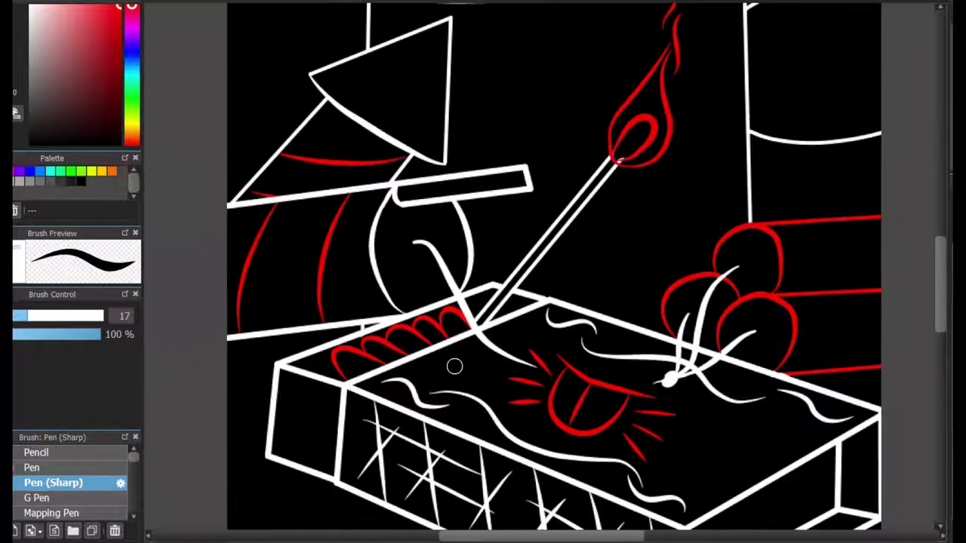
scroll(454, 367, down, 3)
scroll(482, 332, up, 3)
scroll(554, 344, down, 3)
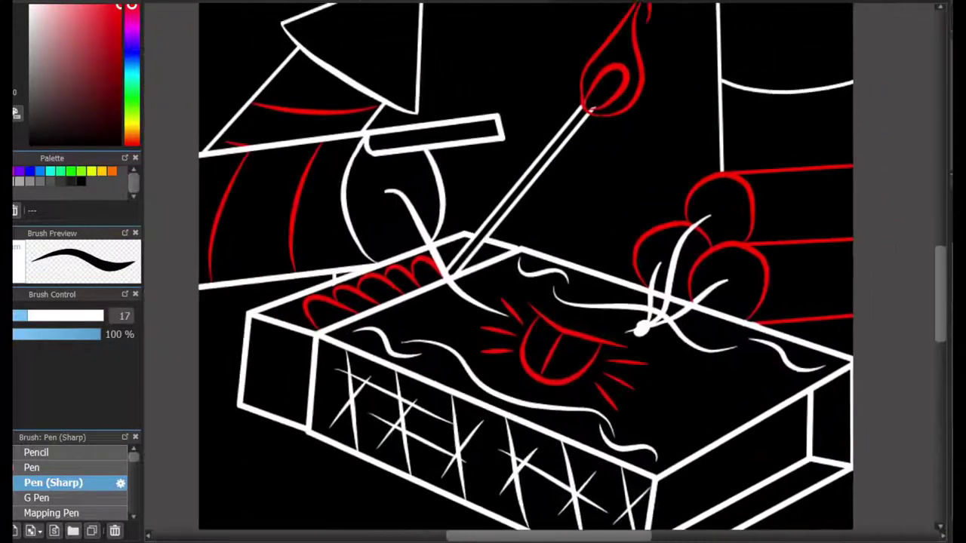